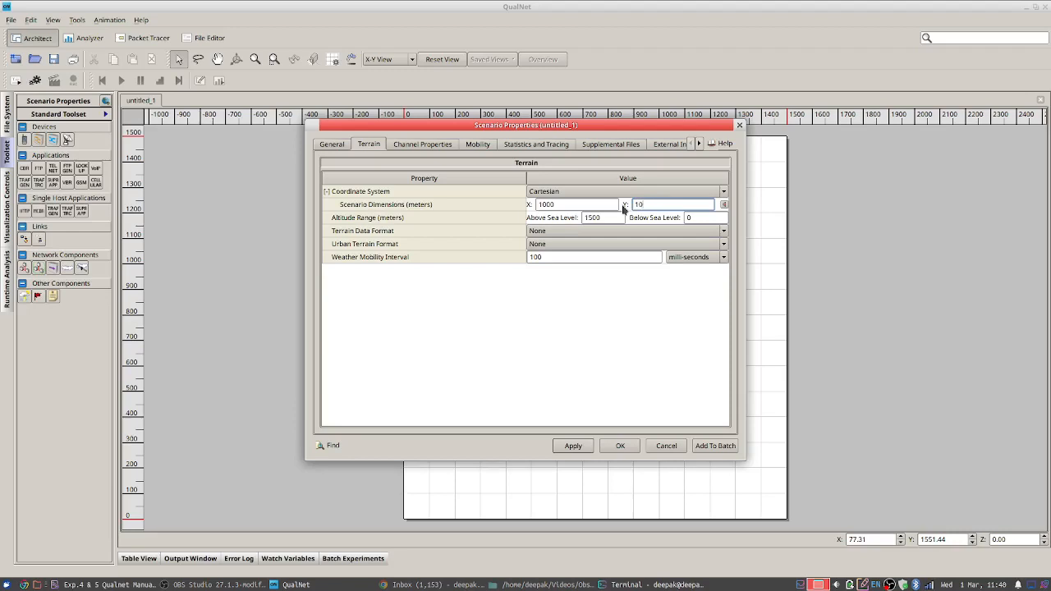
Apply scenario dimensions of 1000 by 1000 meters to the terrain and close the scenario properties
click(574, 448)
click(621, 448)
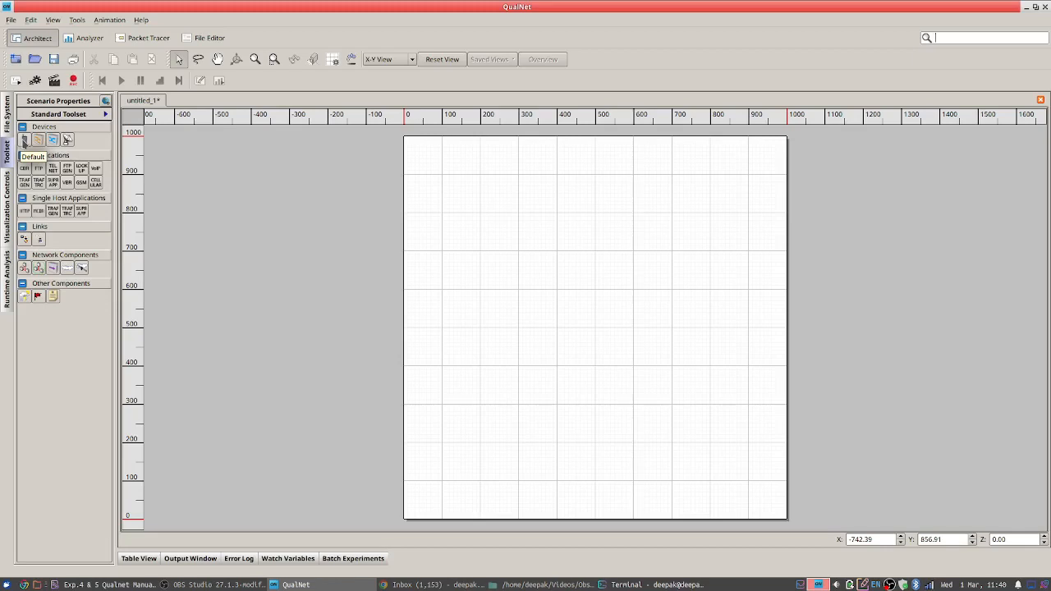
Place five default devices on the canvas, spread between about X 100 and 450 and Y 500 and 800
click(26, 144)
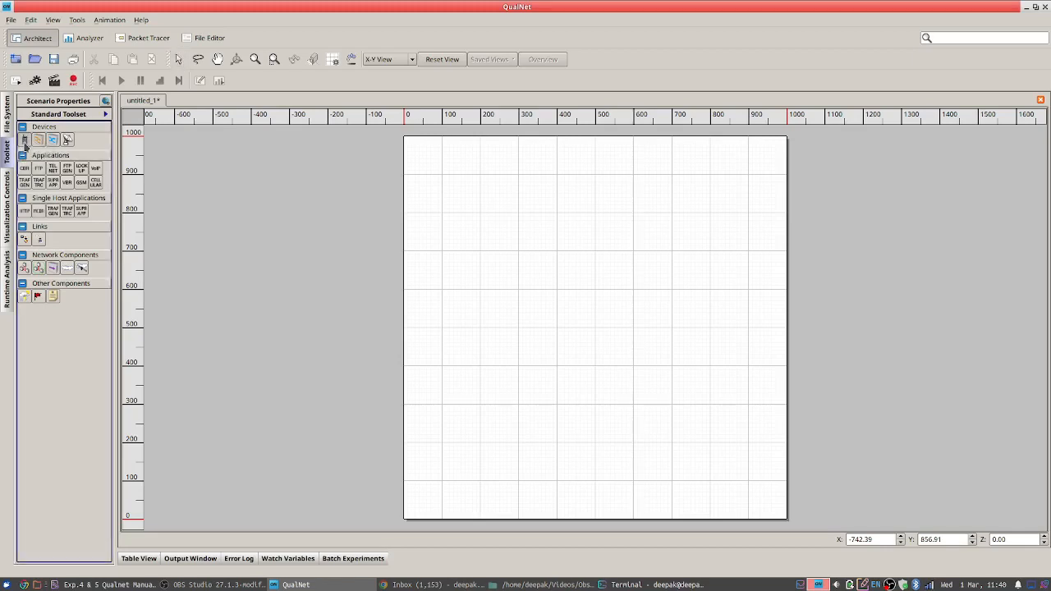
click(468, 220)
click(530, 244)
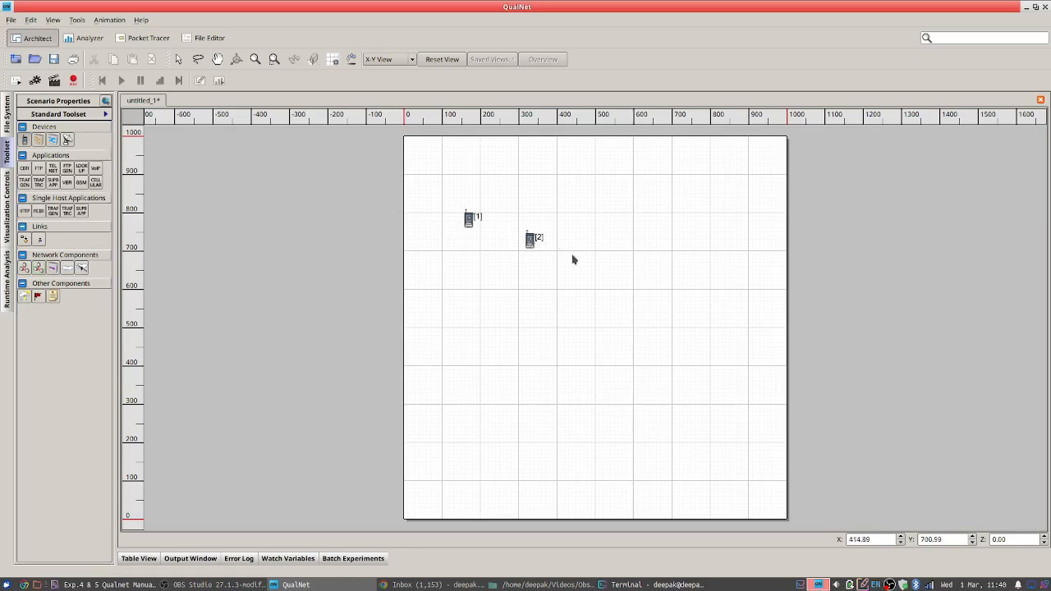
click(575, 266)
click(499, 290)
click(446, 329)
click(180, 62)
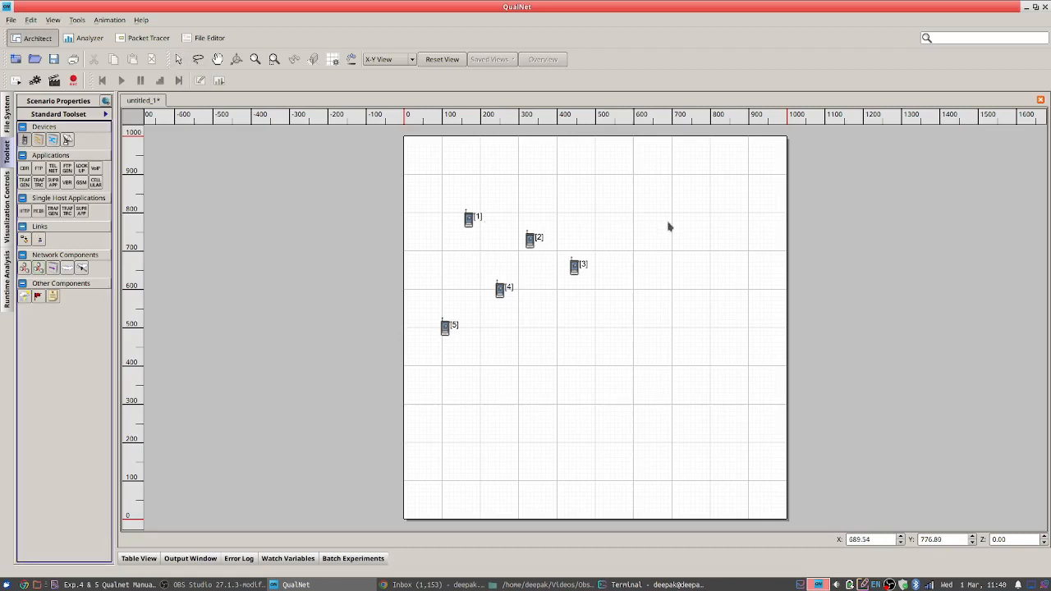
Place six more default devices, numbered 6 to 11, between about X 700 and 930 and Y 280 and 800
click(759, 220)
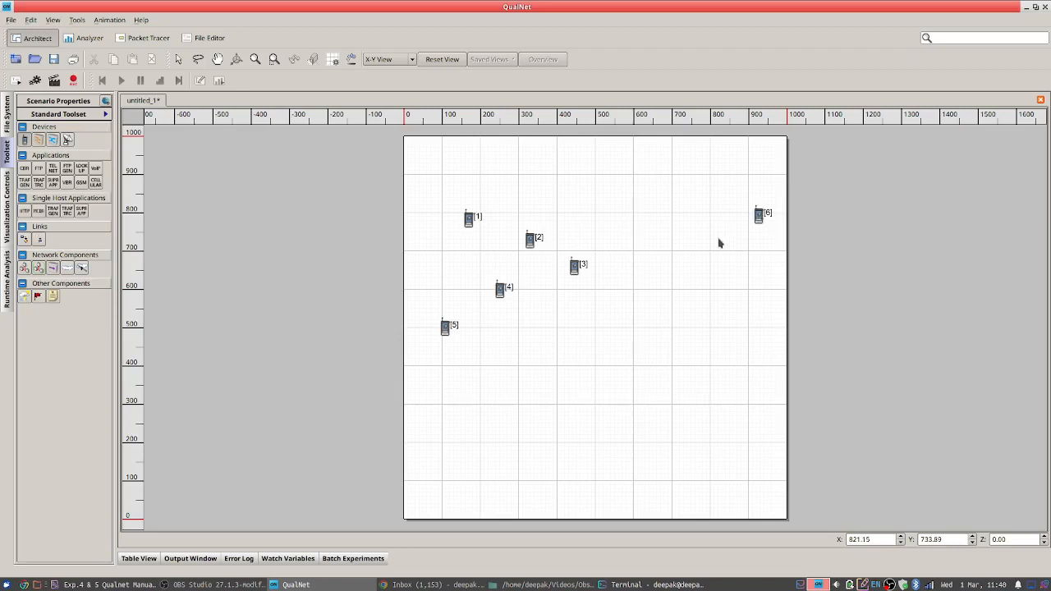
click(719, 243)
click(686, 273)
click(720, 327)
click(679, 357)
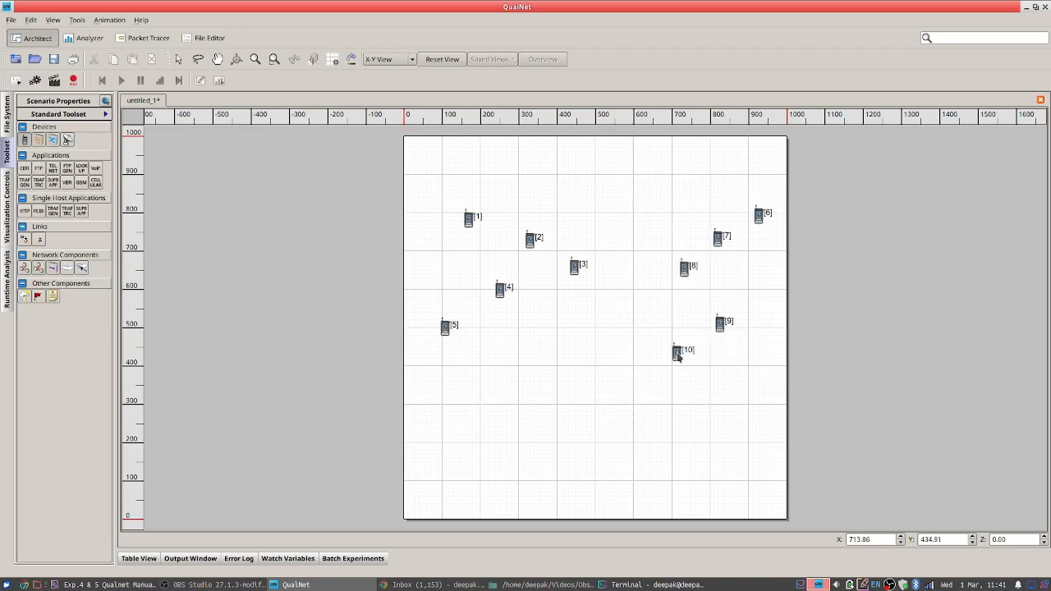
click(747, 416)
right_click(747, 416)
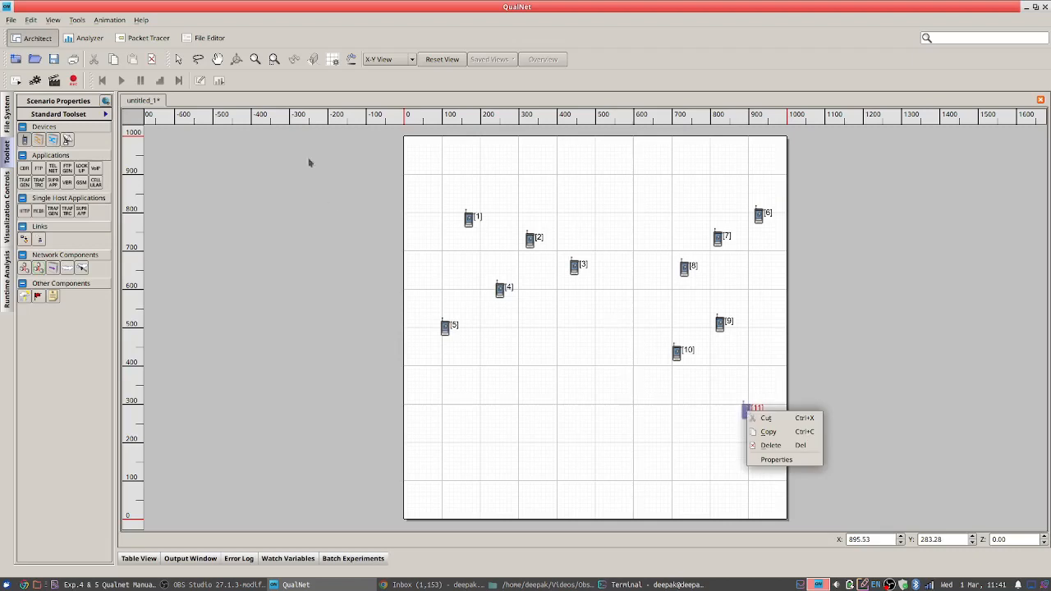
click(177, 60)
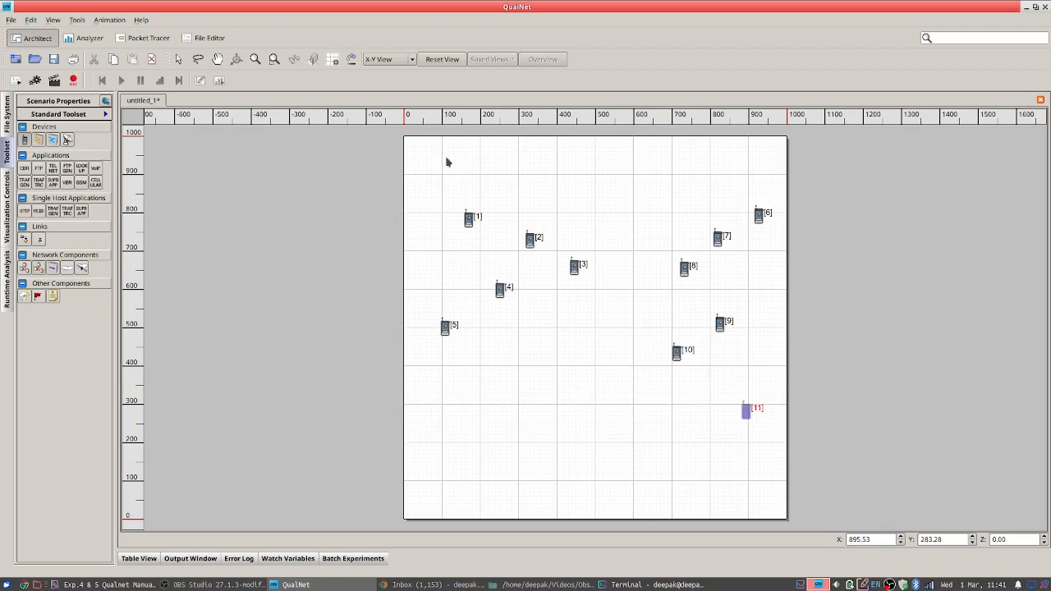
click(428, 177)
click(179, 59)
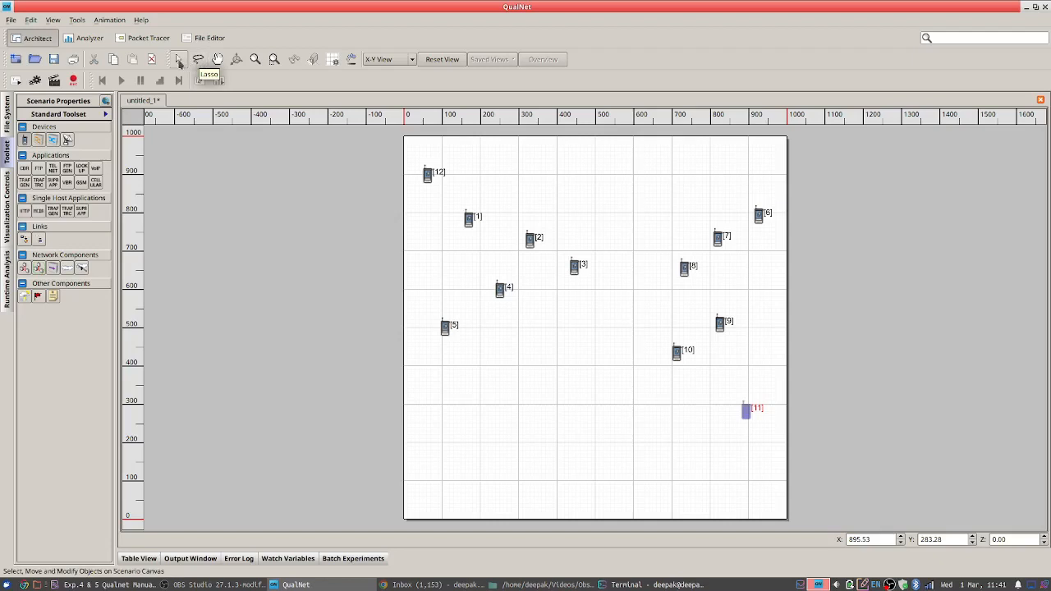
click(428, 177)
key(Delete)
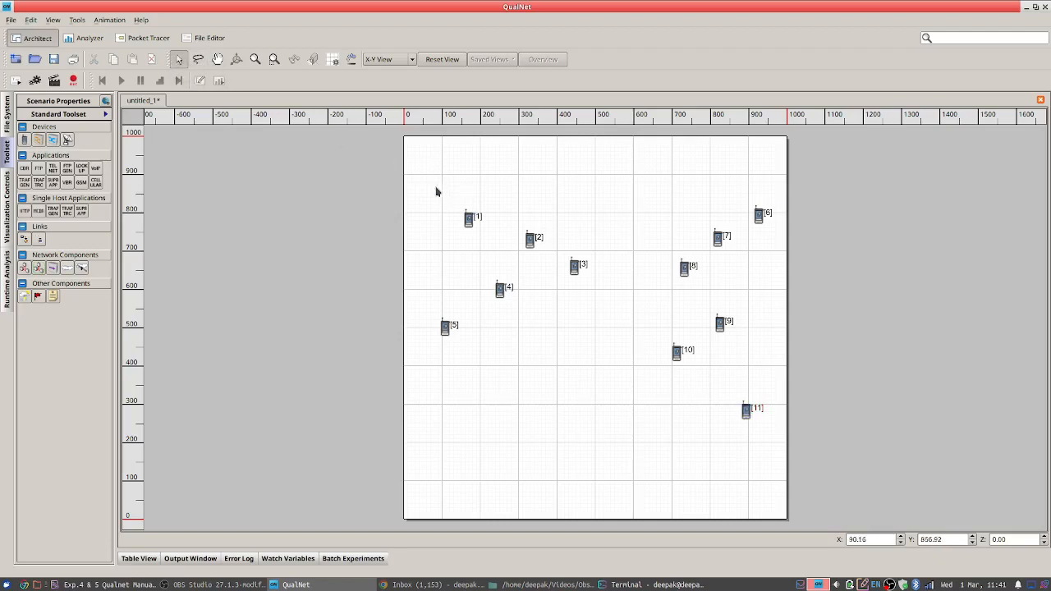
Connect nodes 1 to 5 to a wireless subnet placed below them, with its cloud at about X 253, Y 315
drag(425, 183, 596, 368)
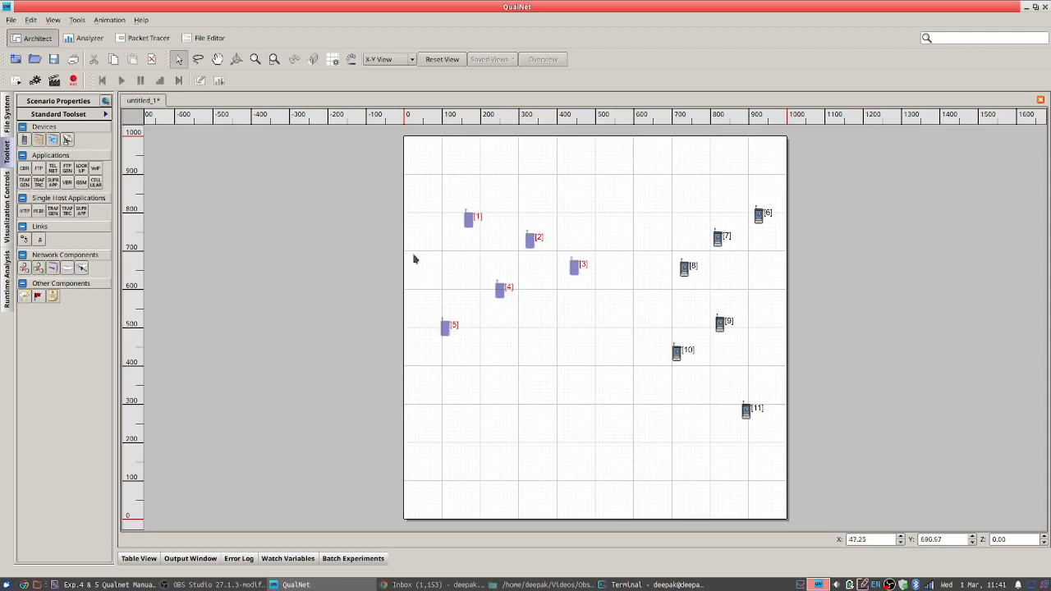
click(69, 271)
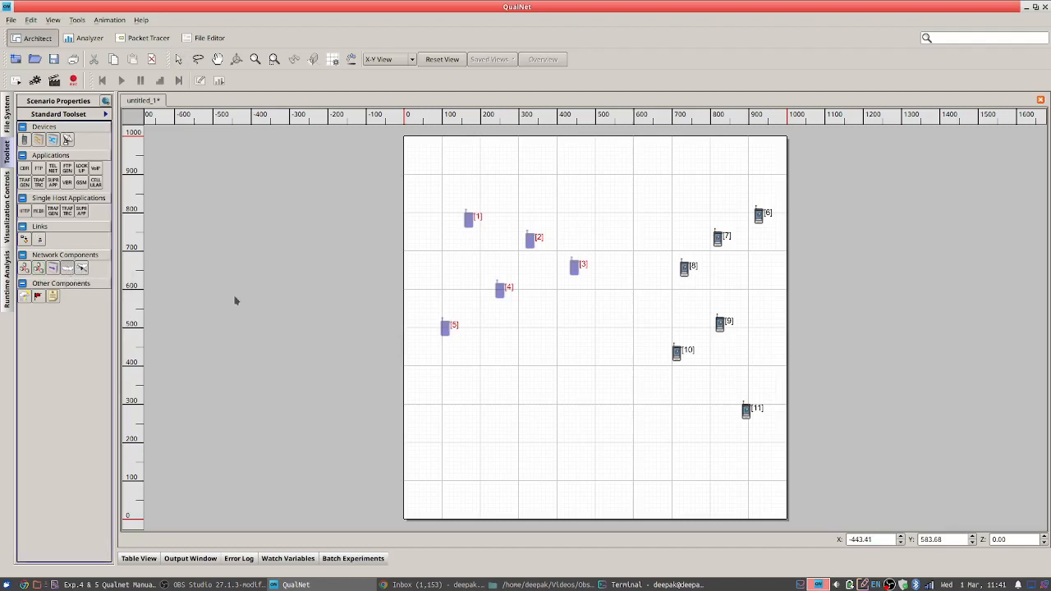
click(496, 396)
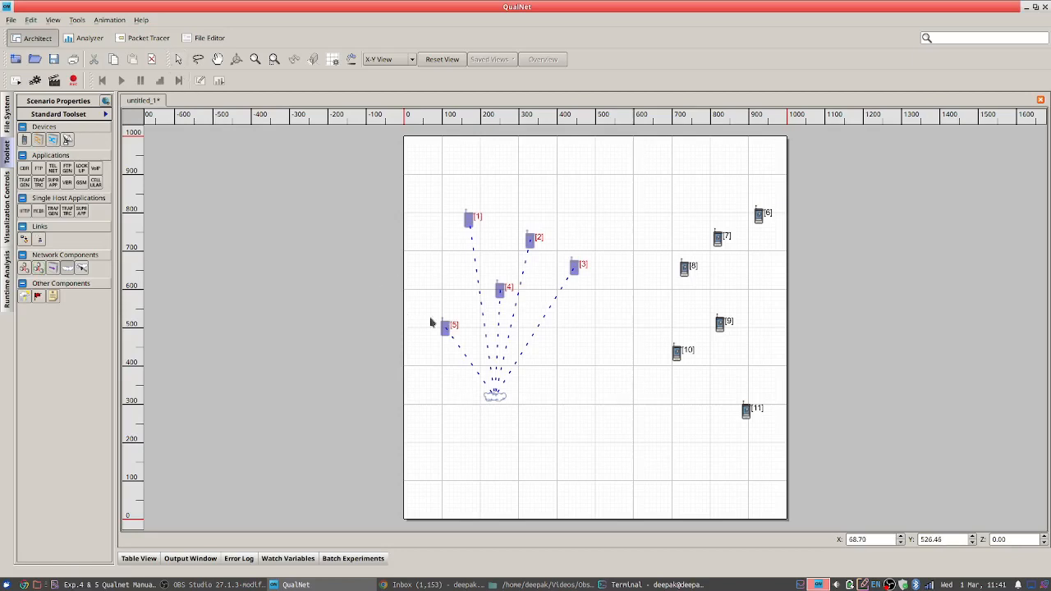
click(178, 60)
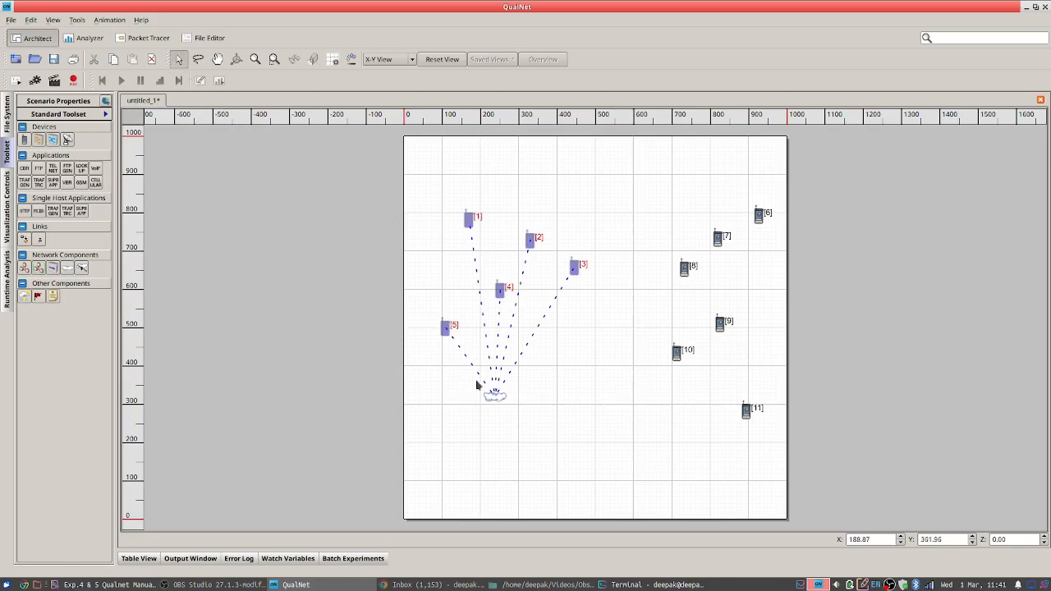
click(498, 402)
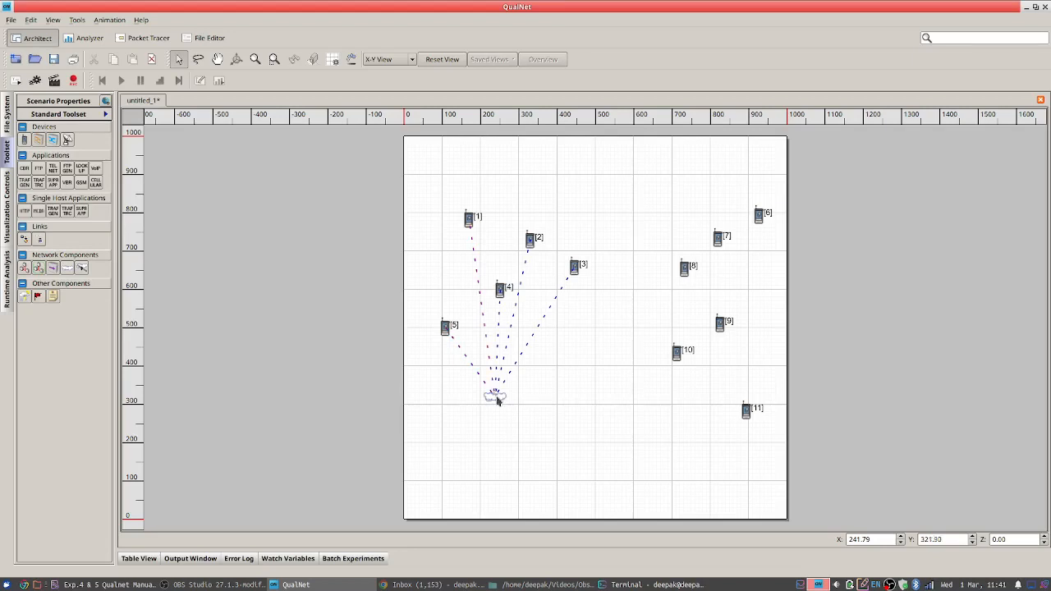
click(504, 400)
mouse_move(503, 401)
mouse_down()
mouse_move(484, 402)
mouse_move(509, 401)
mouse_up()
Connect nodes 6 to 11 to a second wireless subnet placed near node 11, at about X 720, Y 260
drag(657, 173, 788, 451)
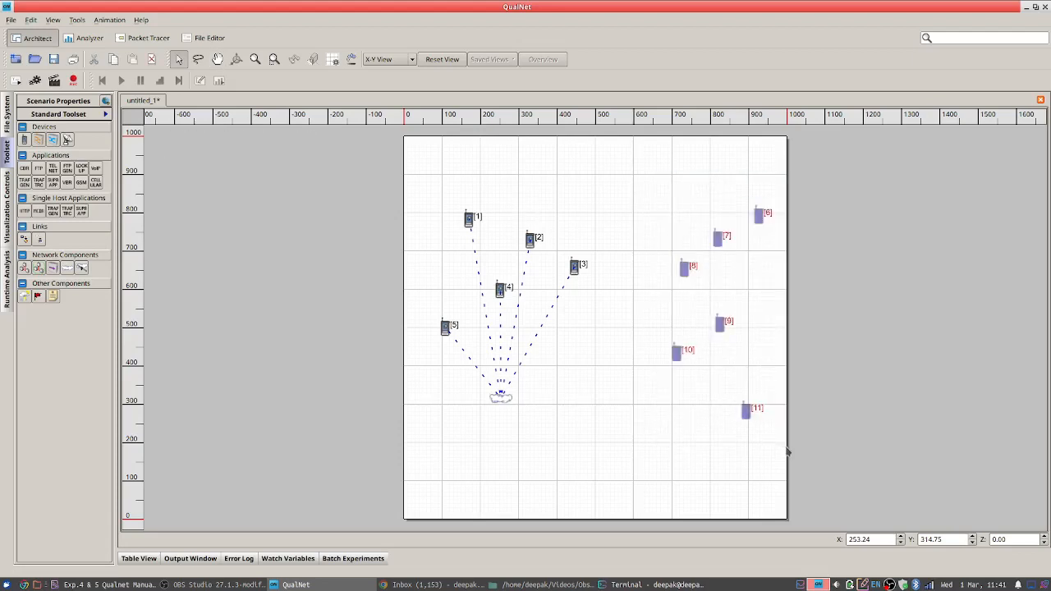
click(68, 271)
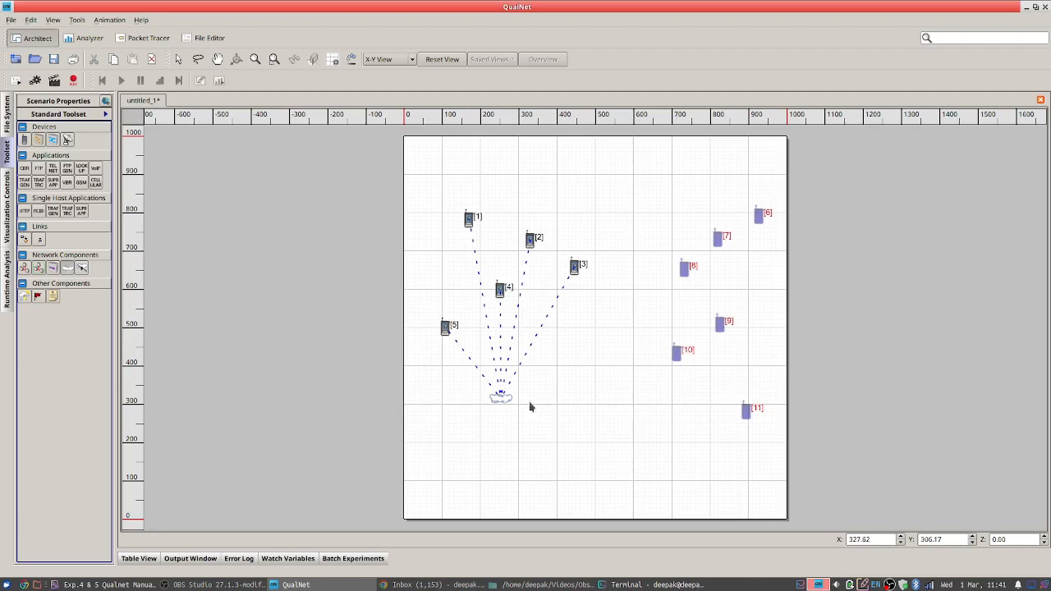
click(681, 423)
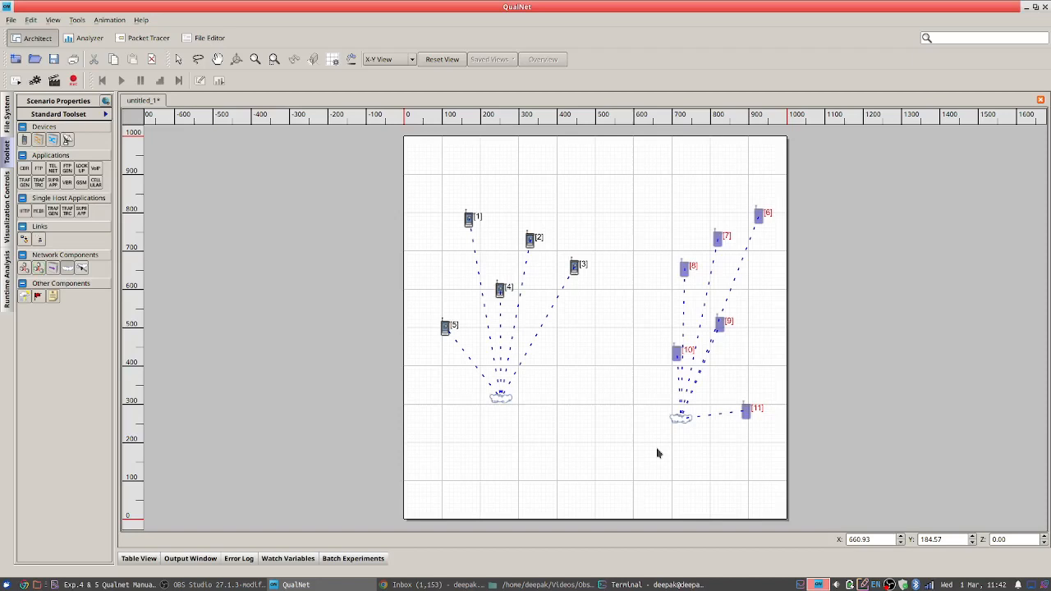
click(181, 63)
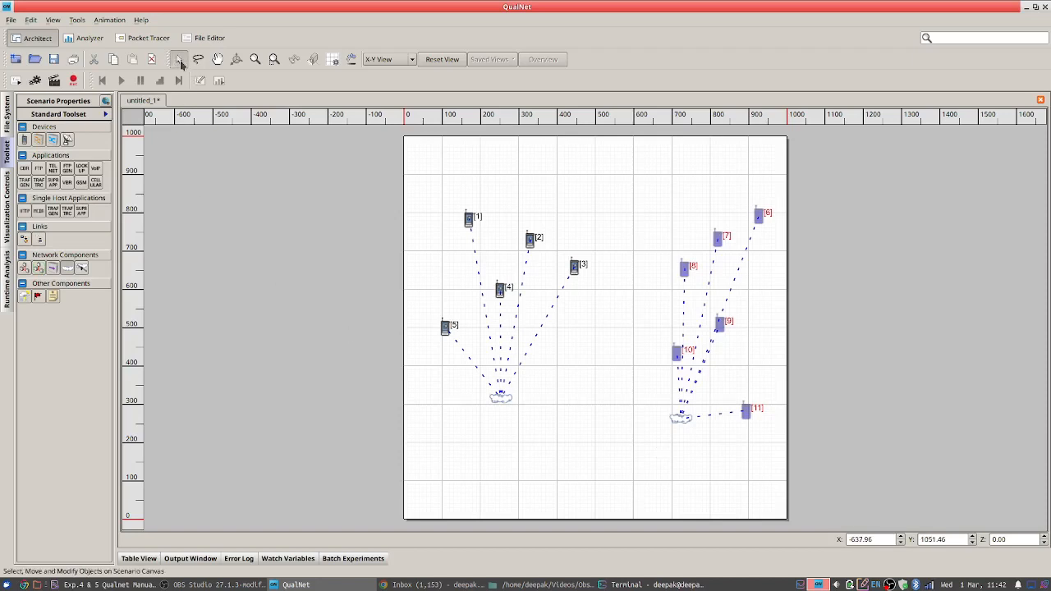
click(625, 438)
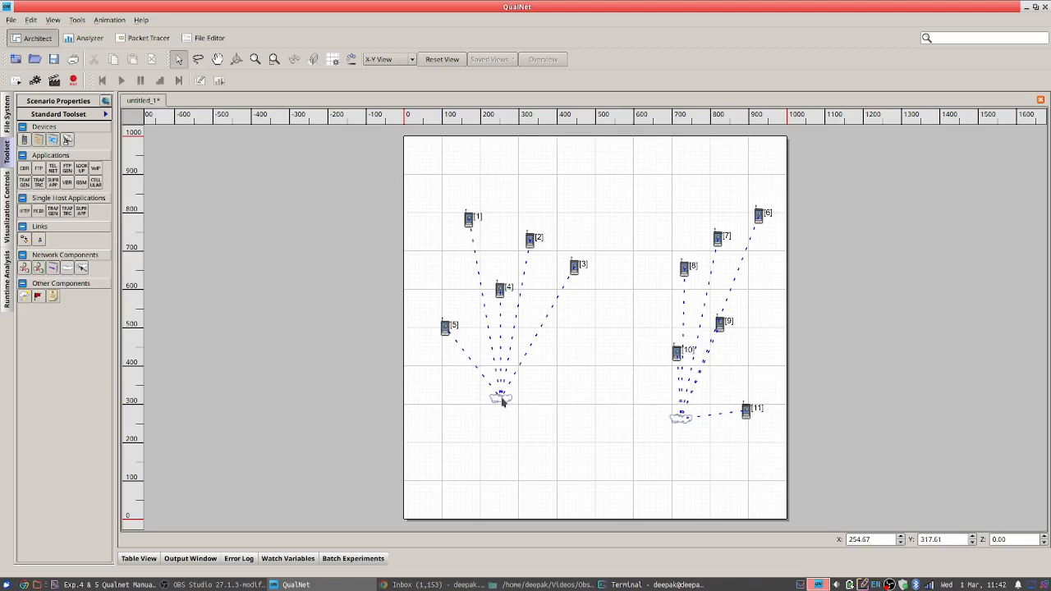
Switch to the Exp.4 & 5 Qualnet Manual PDF and review the traffic flow table, the Figure-5.2 topology and the general settings
click(120, 584)
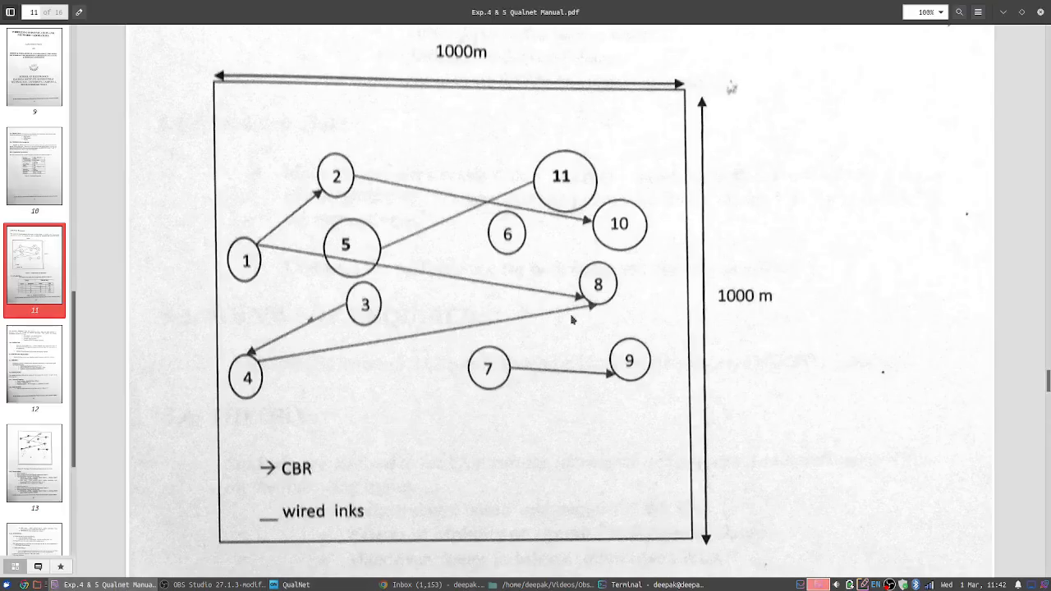
scroll(572, 319, down, 15)
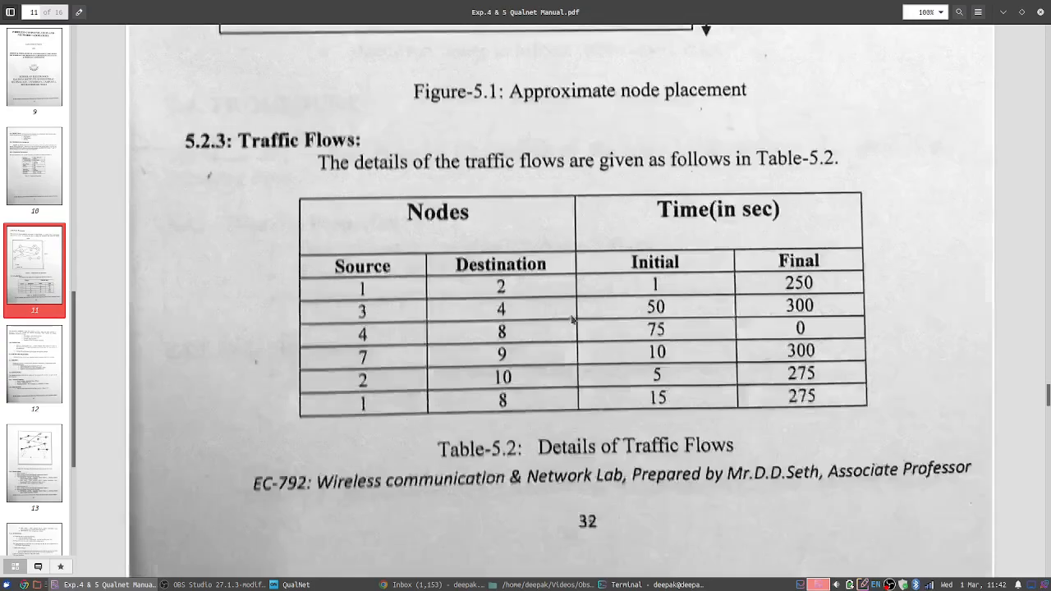
scroll(572, 319, down, 10)
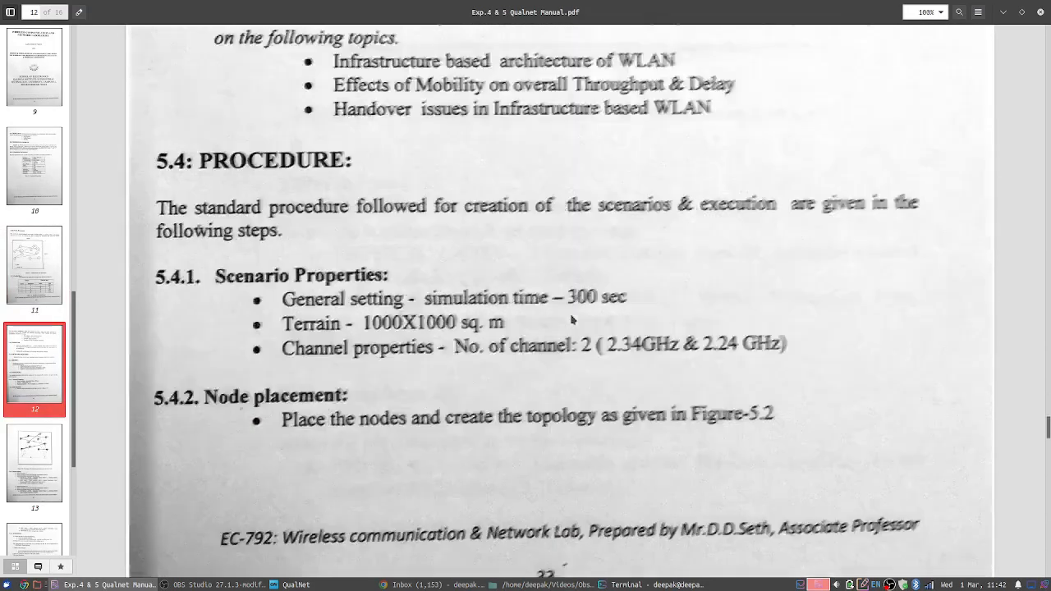
scroll(572, 320, down, 10)
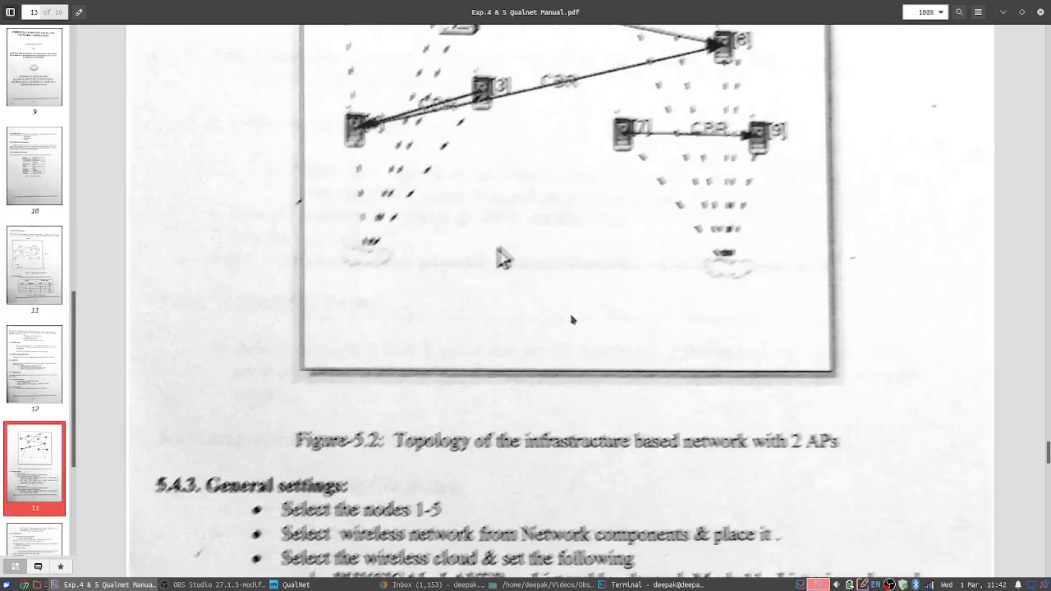
scroll(572, 319, up, 3)
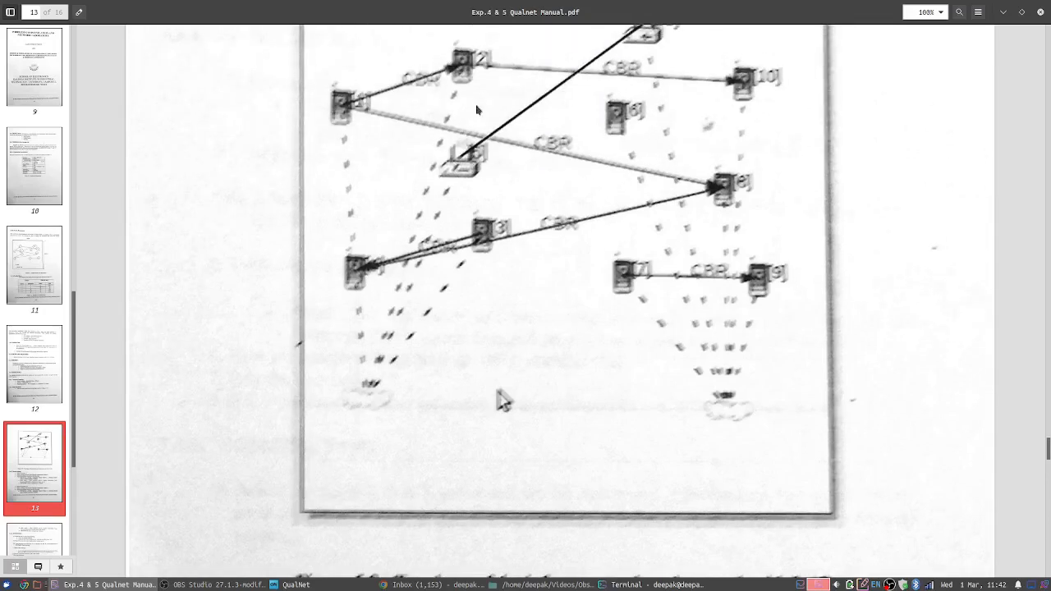
scroll(608, 277, up, 3)
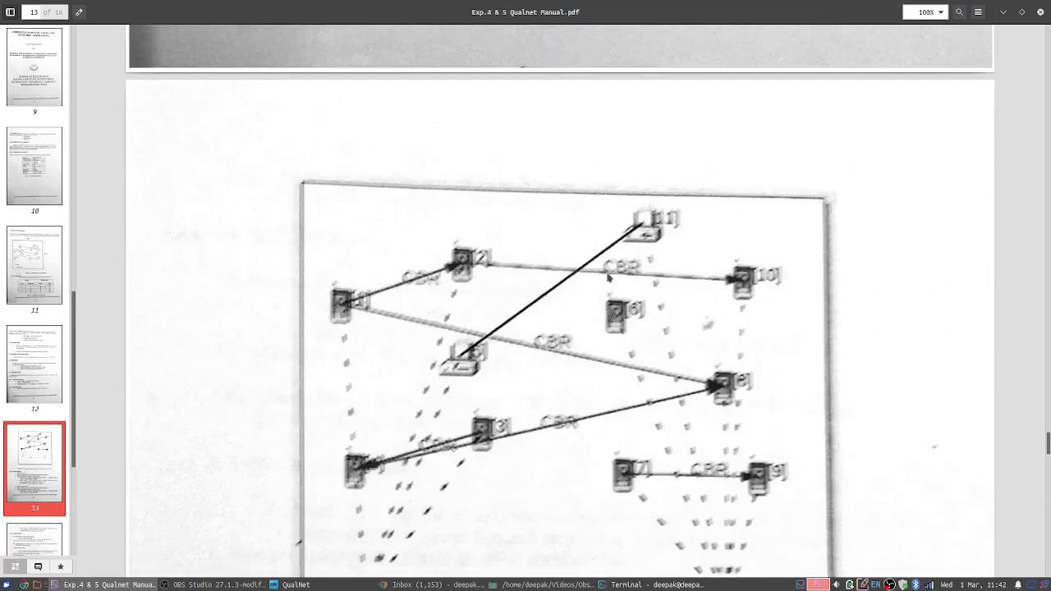
scroll(608, 277, down, 10)
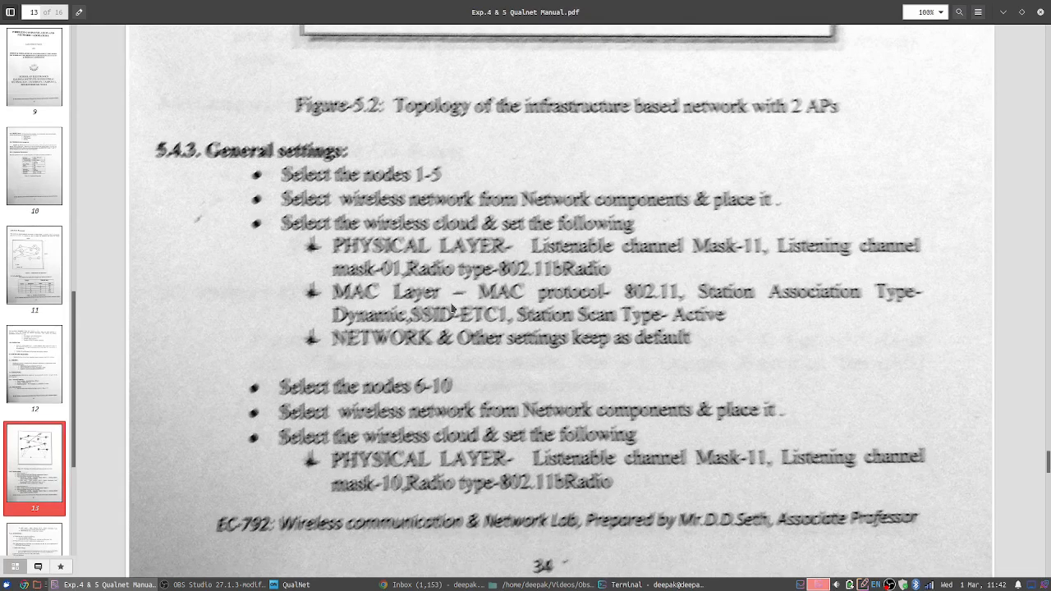
Switch back to QualNet, move the cloud of nodes 1 to 5 to about X 320, Y 438, and open its properties
click(294, 585)
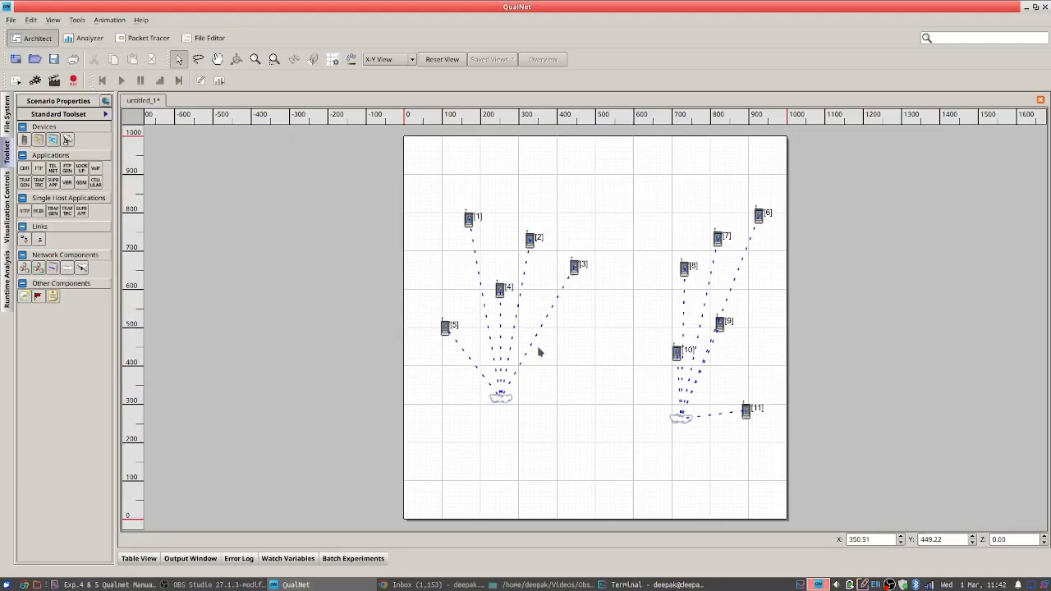
click(502, 400)
right_click(502, 400)
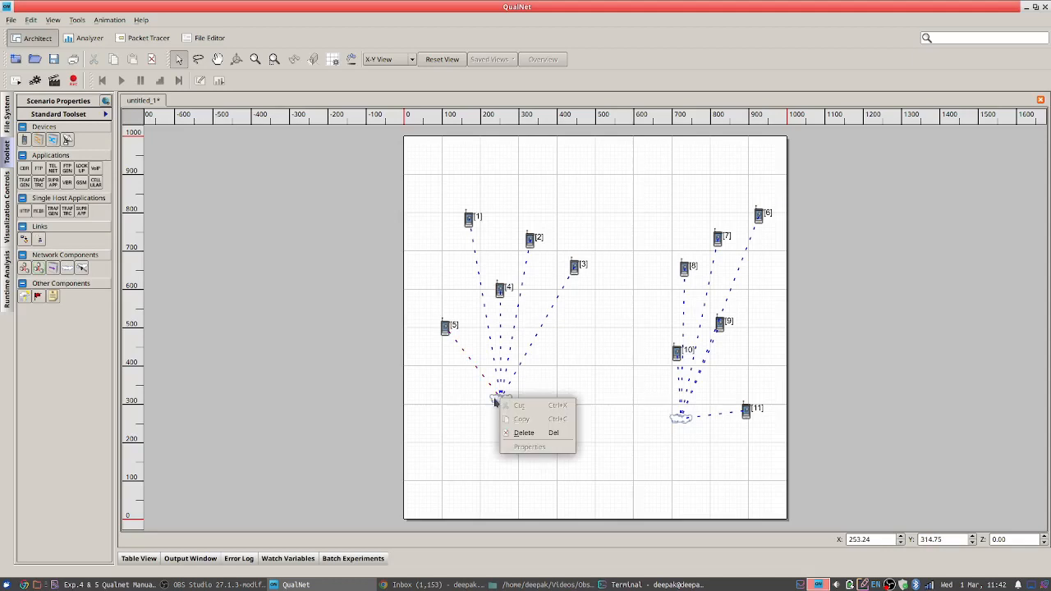
click(502, 401)
click(503, 401)
drag(503, 401, 527, 353)
right_click(526, 351)
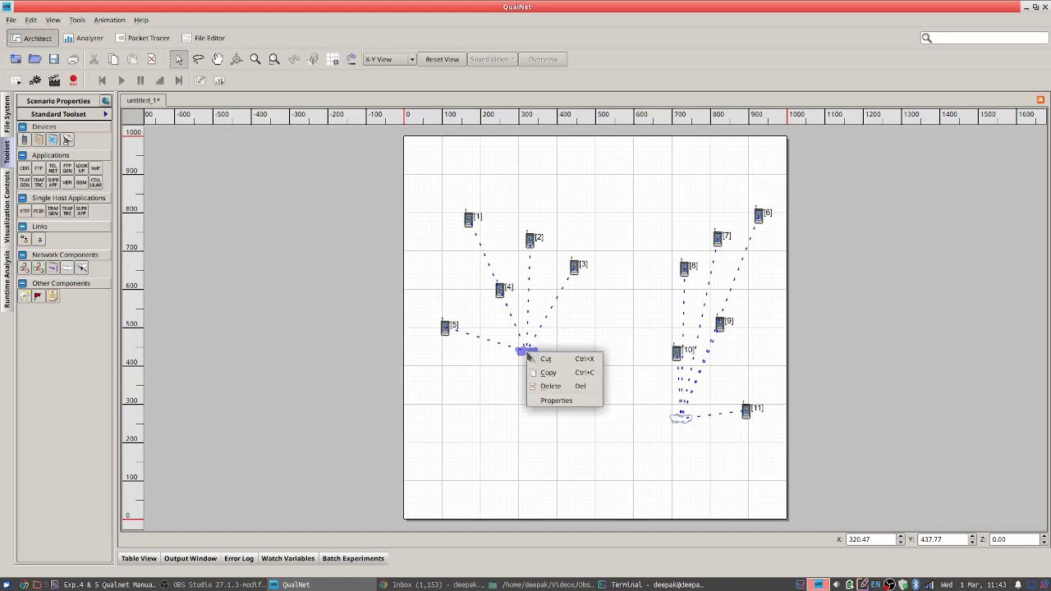
click(544, 401)
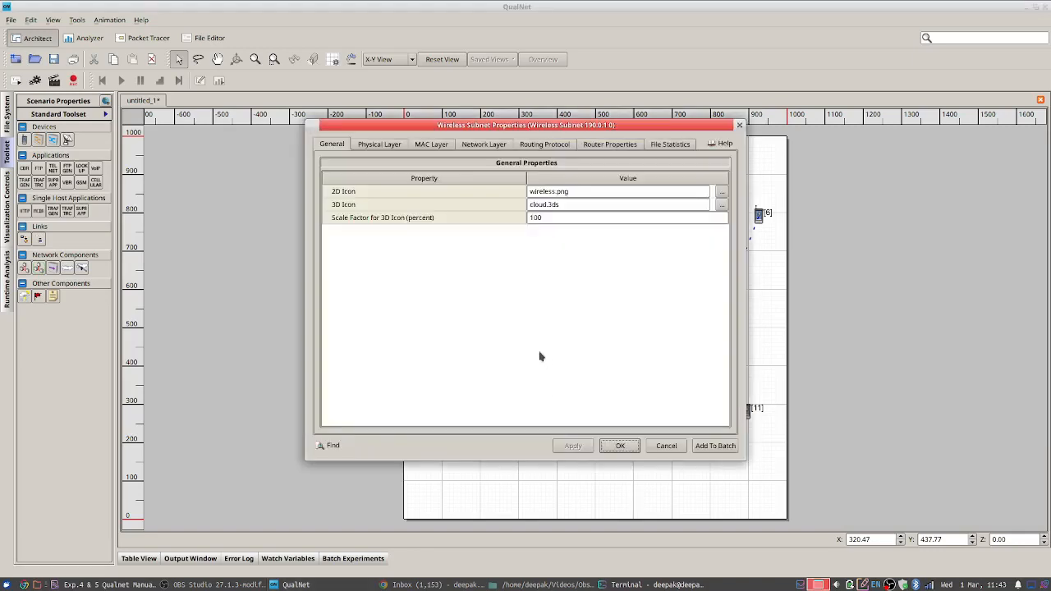
Check the radio type options in the wireless subnet's physical layer properties, keeping 802.11b Radio
click(368, 144)
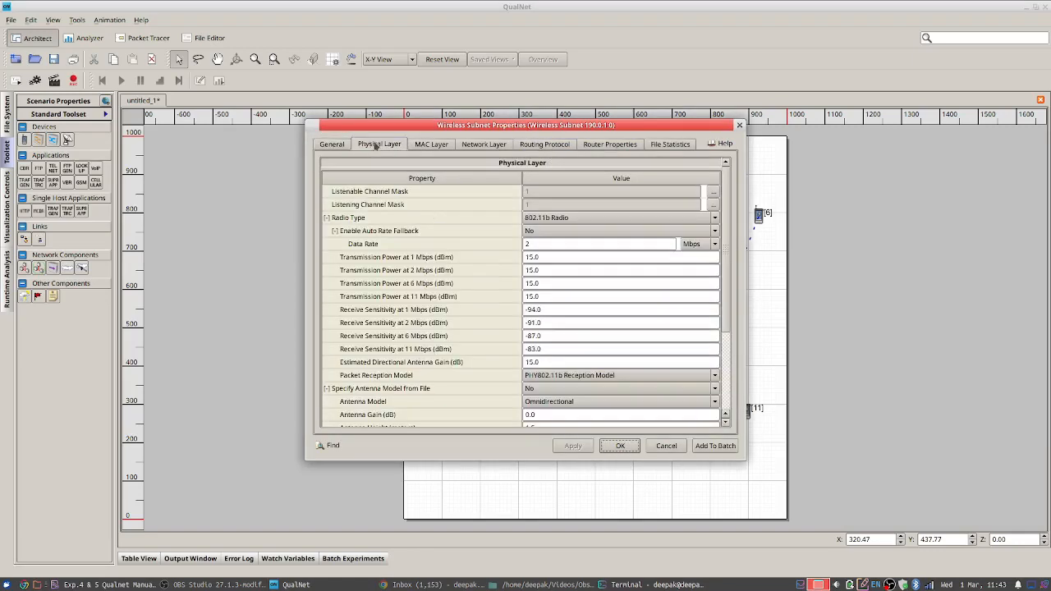
click(577, 220)
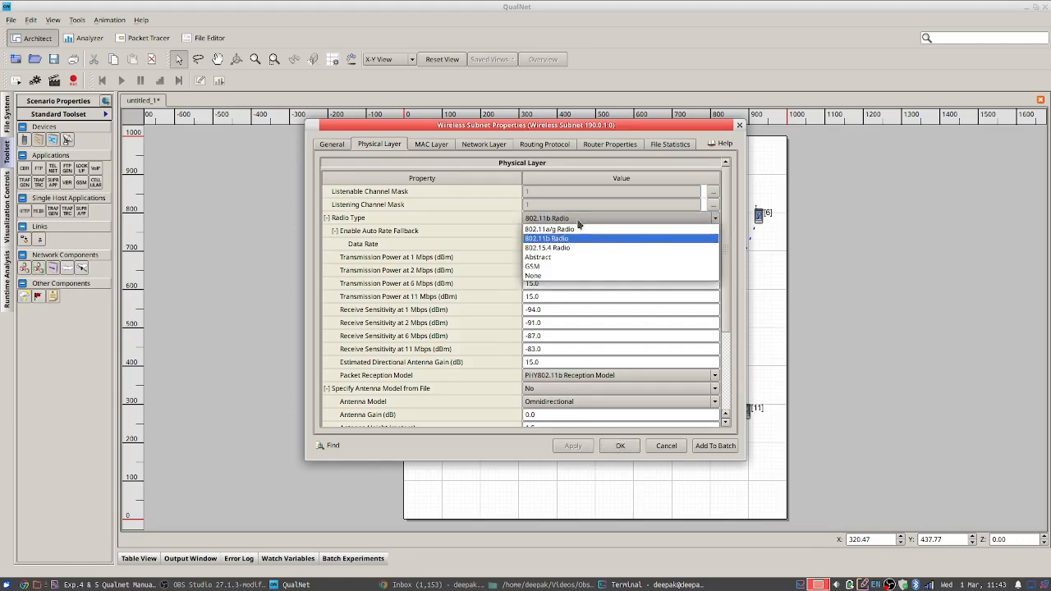
click(579, 222)
In the MAC layer settings of the nodes 1 to 5 subnet, set station association to Dynamic, SSID to ETC1 and station scan type to Active
click(431, 144)
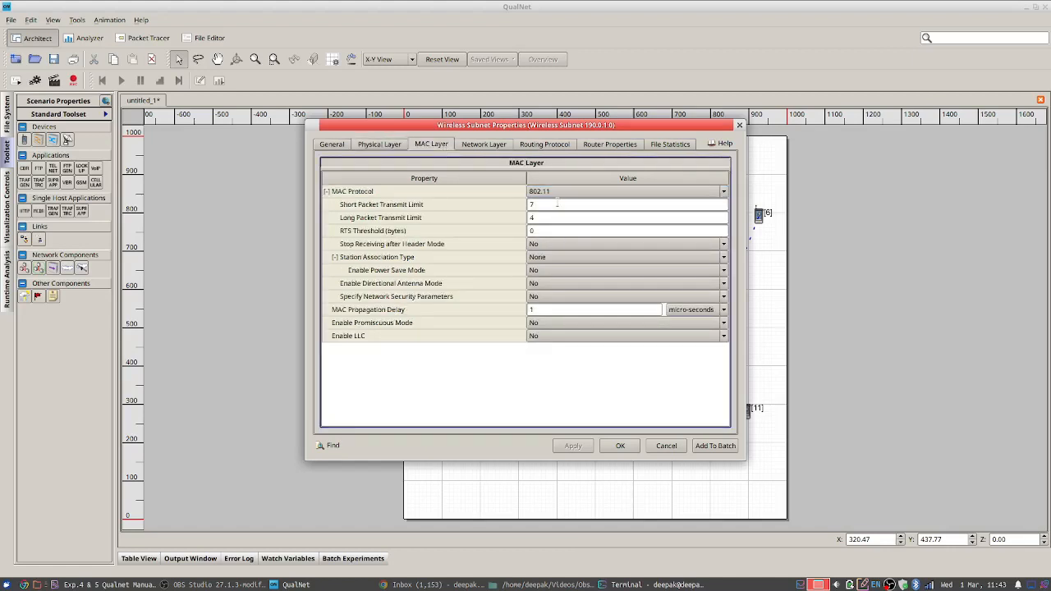
click(554, 260)
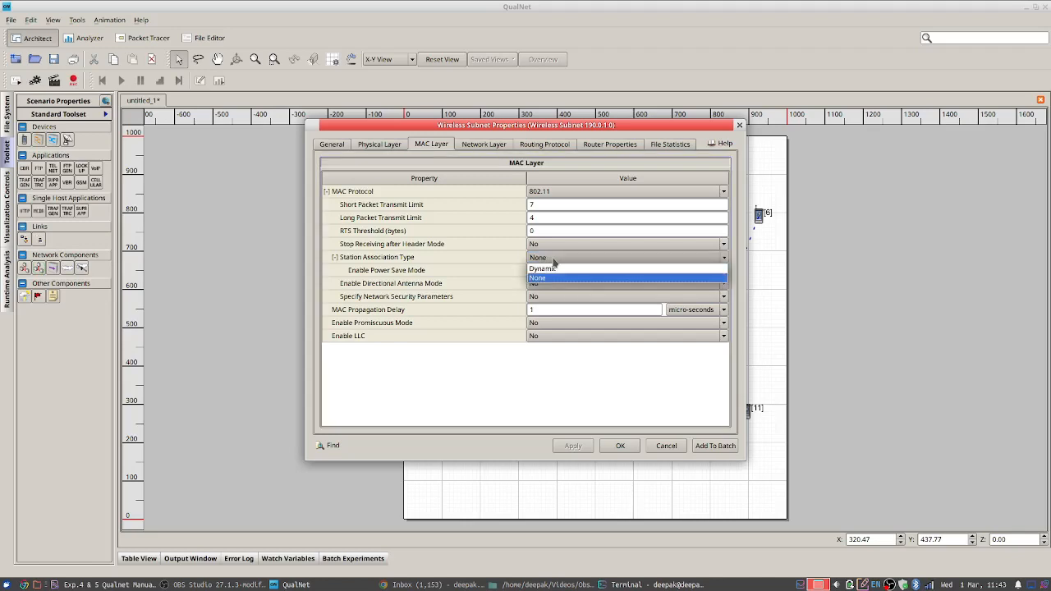
click(558, 269)
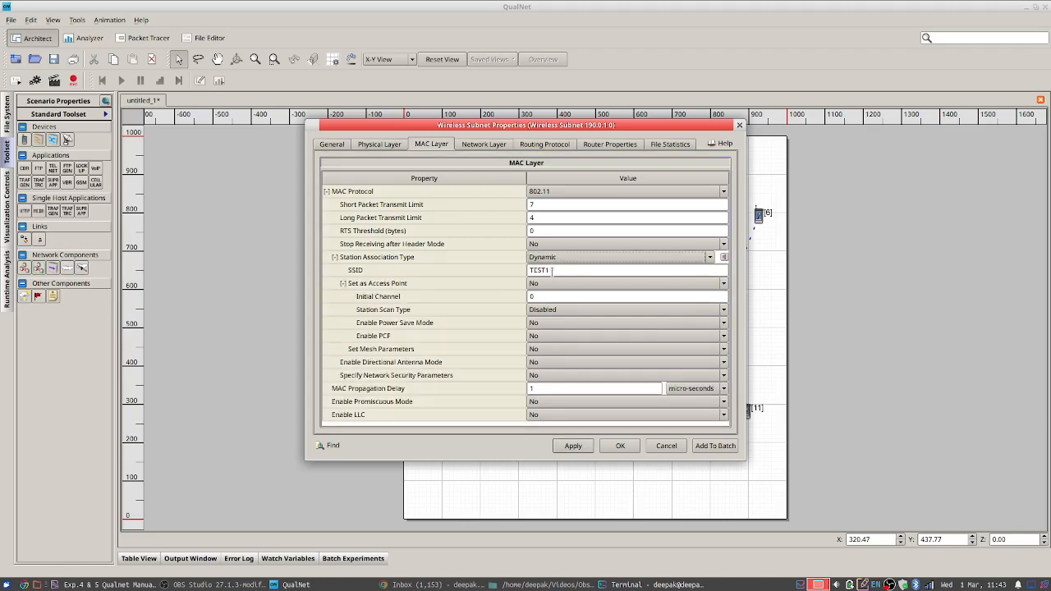
click(553, 269)
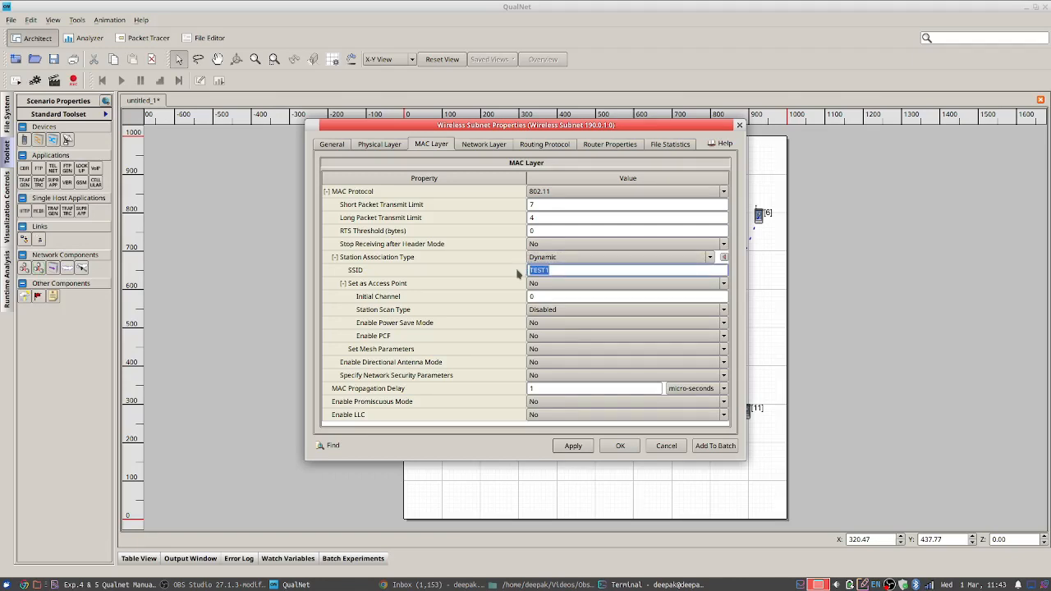
text(ETC1)
click(560, 310)
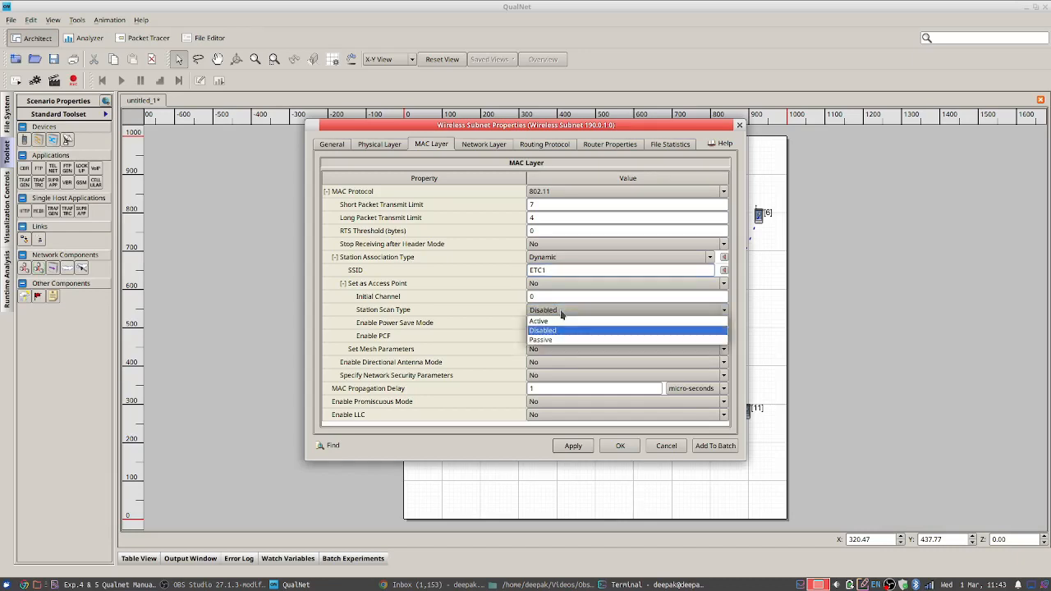
click(562, 322)
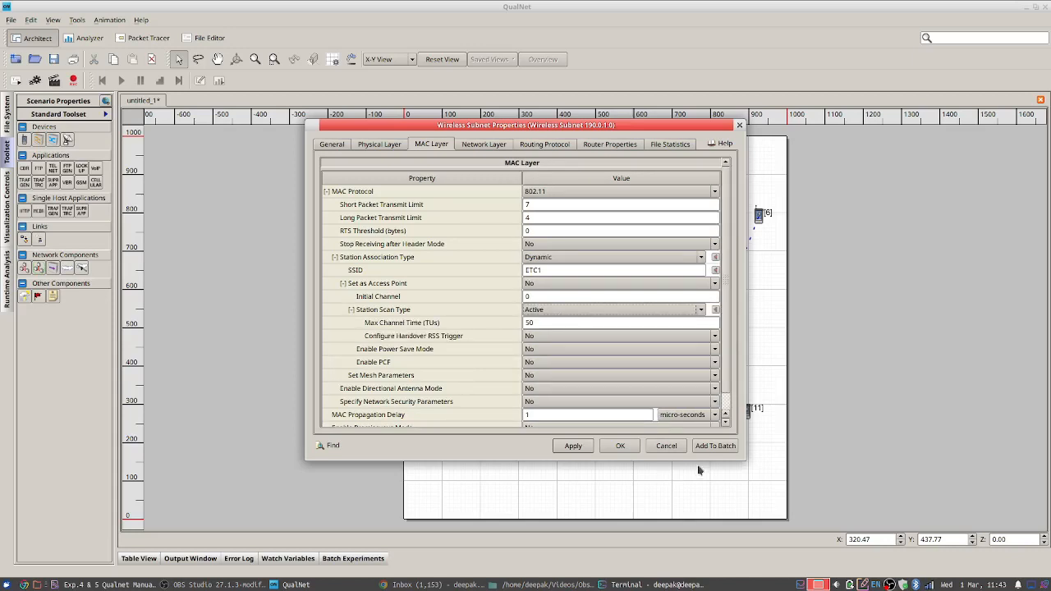
click(573, 446)
click(621, 446)
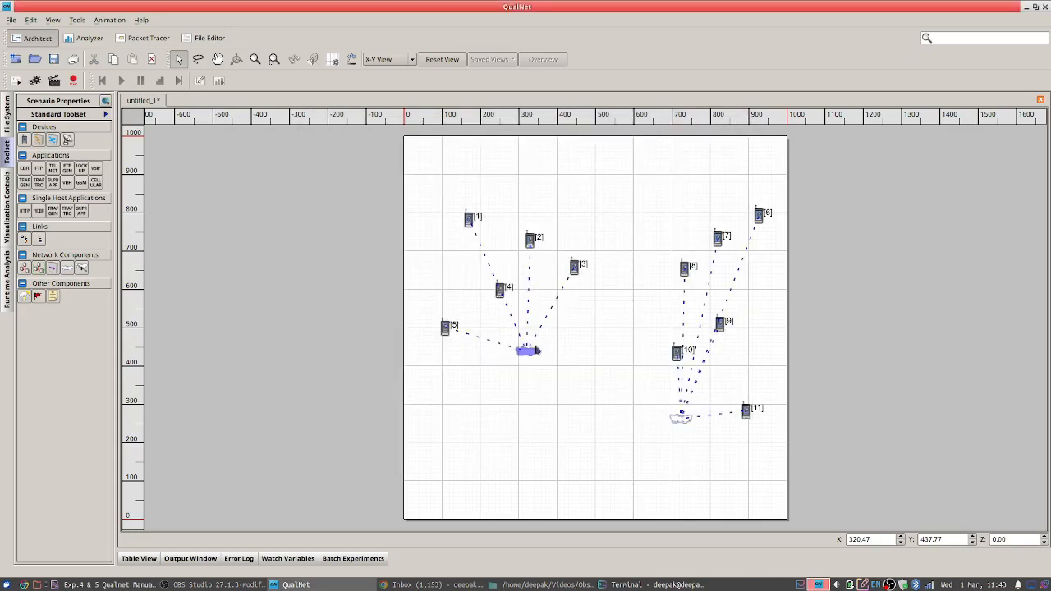
For the wireless subnet of nodes 6 to 11, set the MAC layer's station association to Dynamic, SSID to ETC2 and station scan type to Active
click(680, 421)
right_click(680, 420)
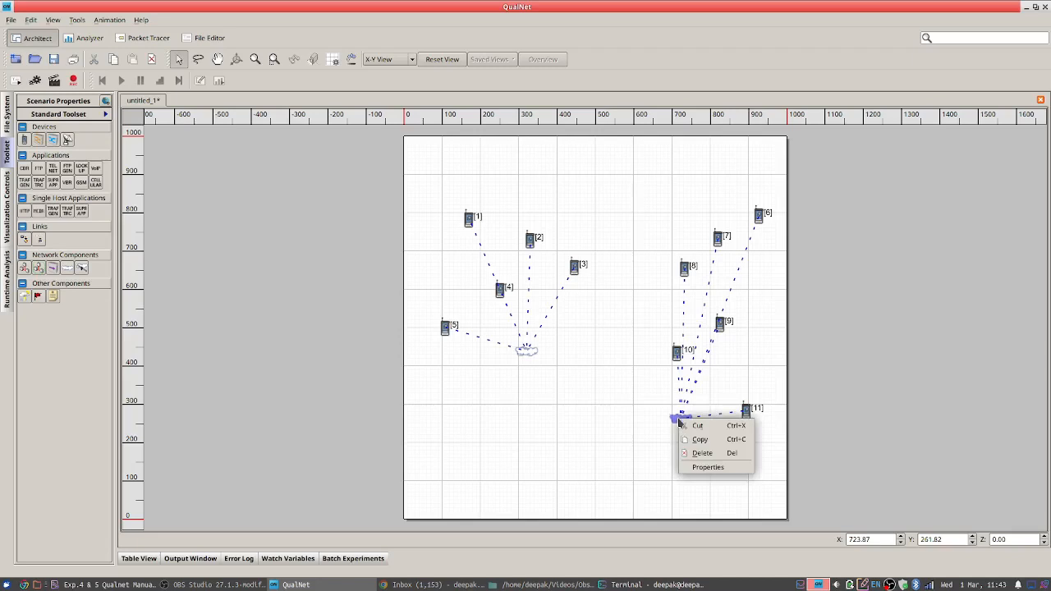
click(698, 464)
click(379, 145)
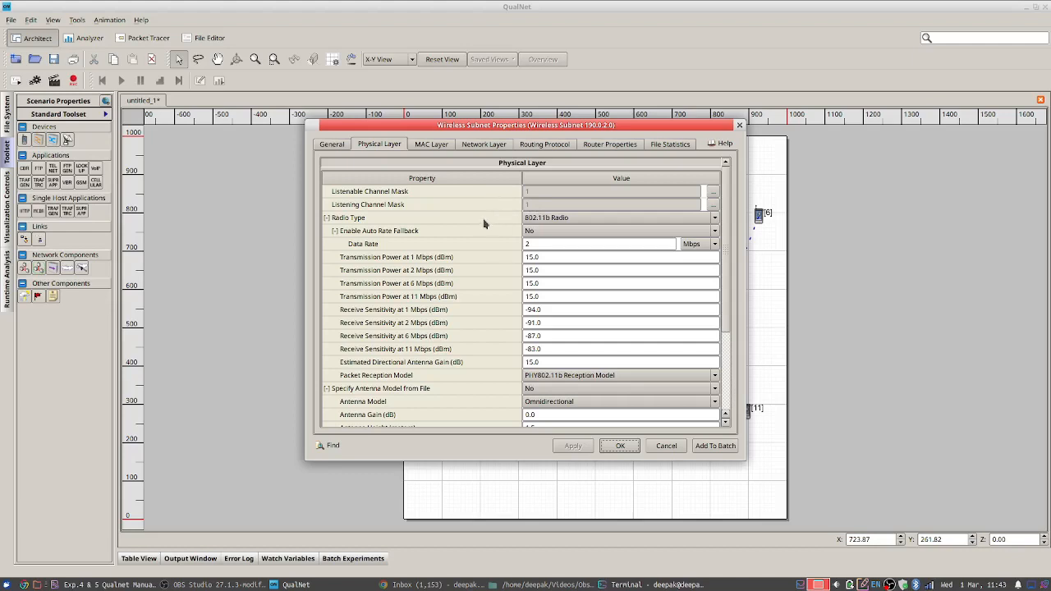
click(415, 144)
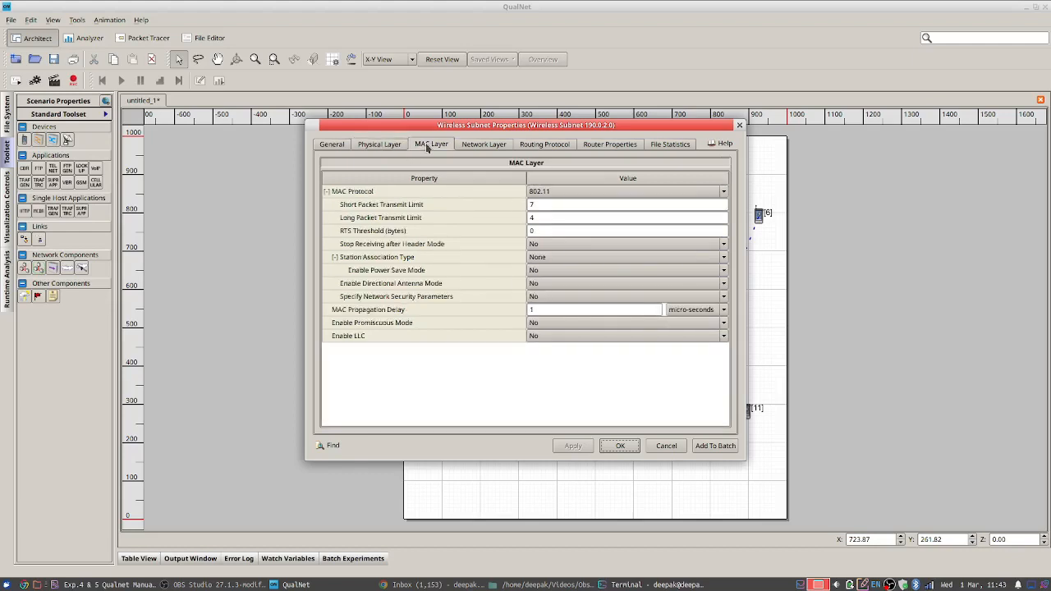
click(547, 258)
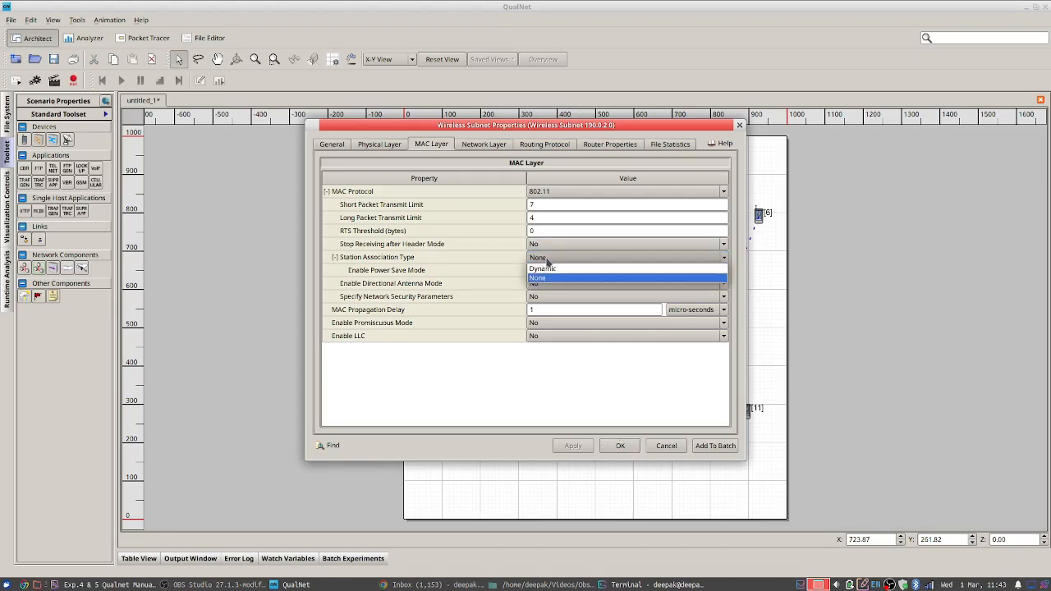
click(551, 278)
click(542, 270)
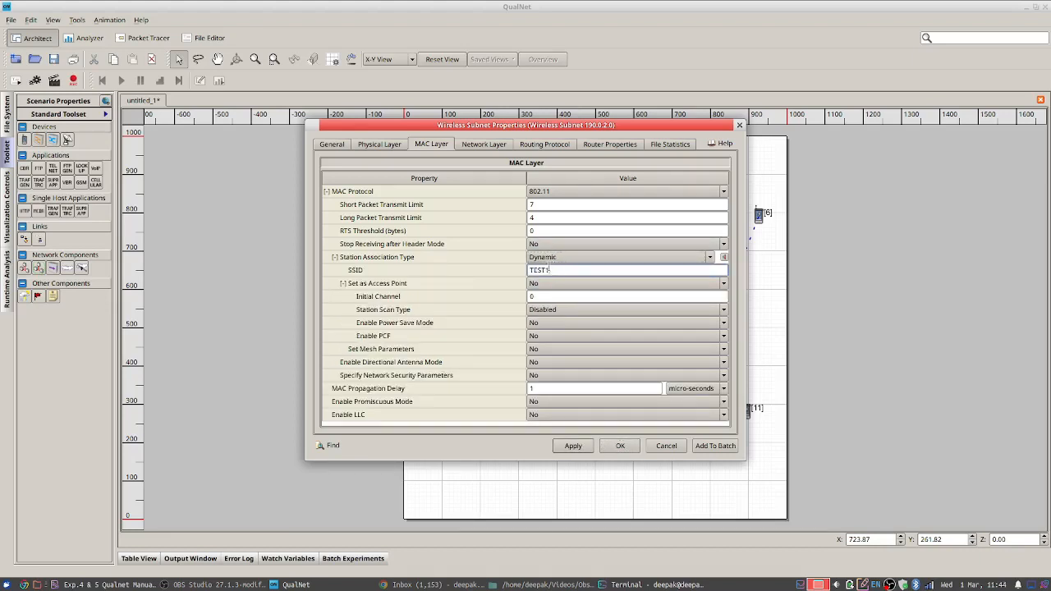
text(ETC2)
click(587, 312)
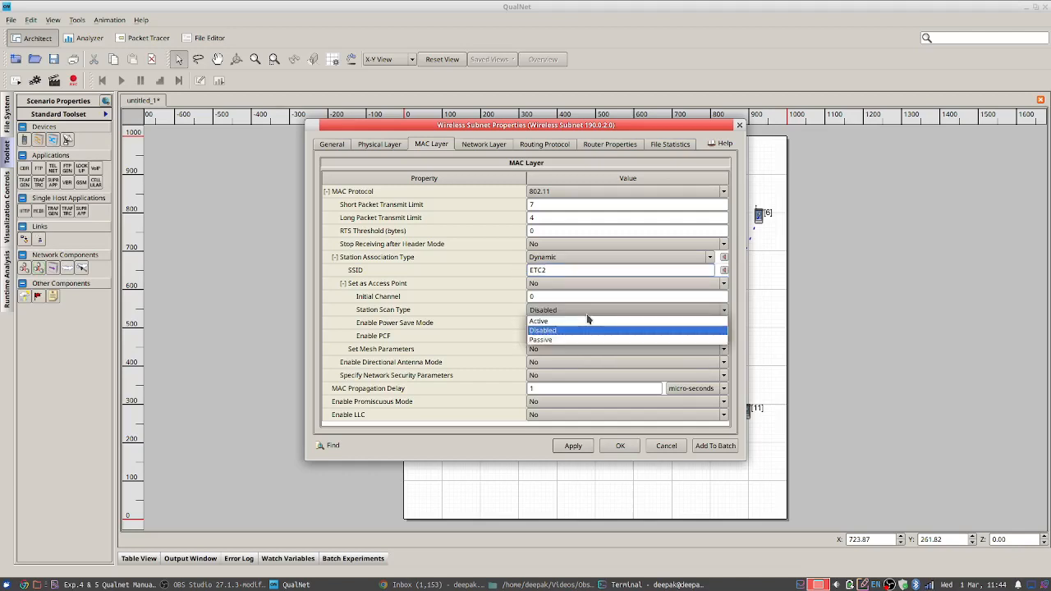
click(570, 321)
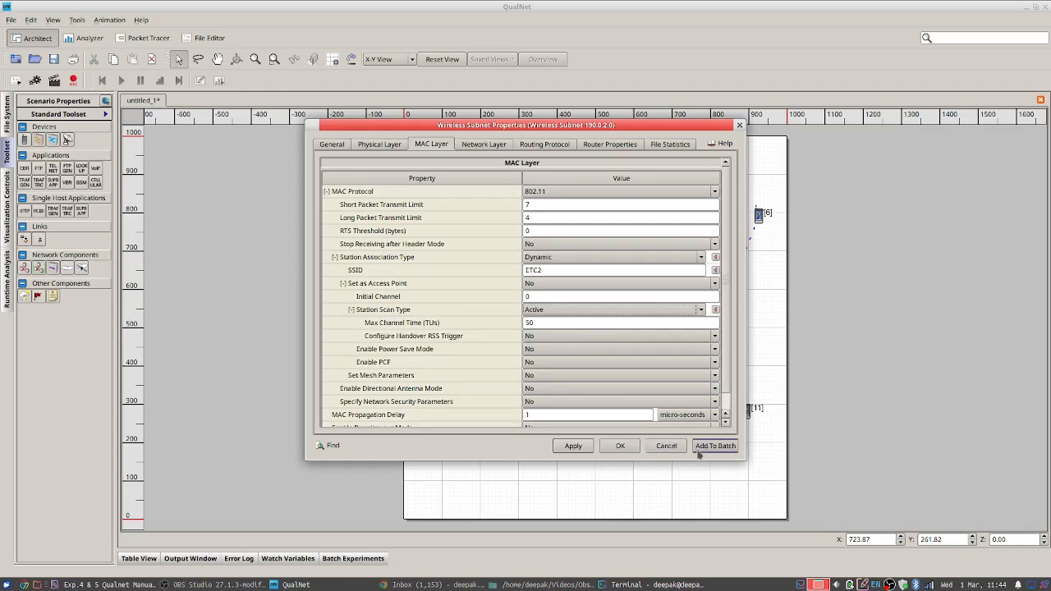
click(619, 451)
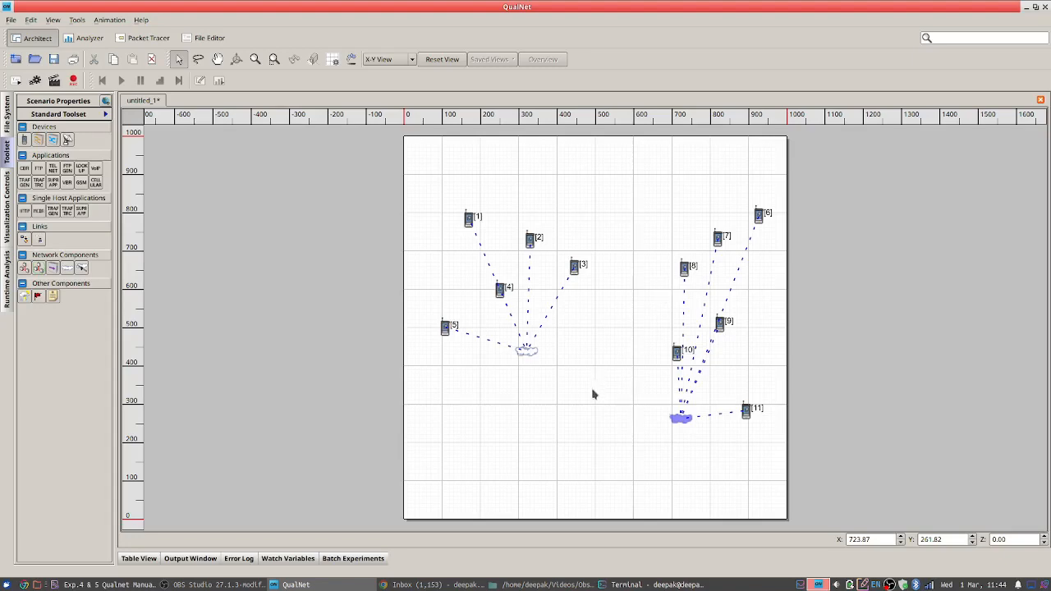
Review the second subnet's MAC settings and the 5.4.4 AP settings in the Exp.4 & 5 Qualnet Manual PDF, and return to QualNet
key(alt+Tab)
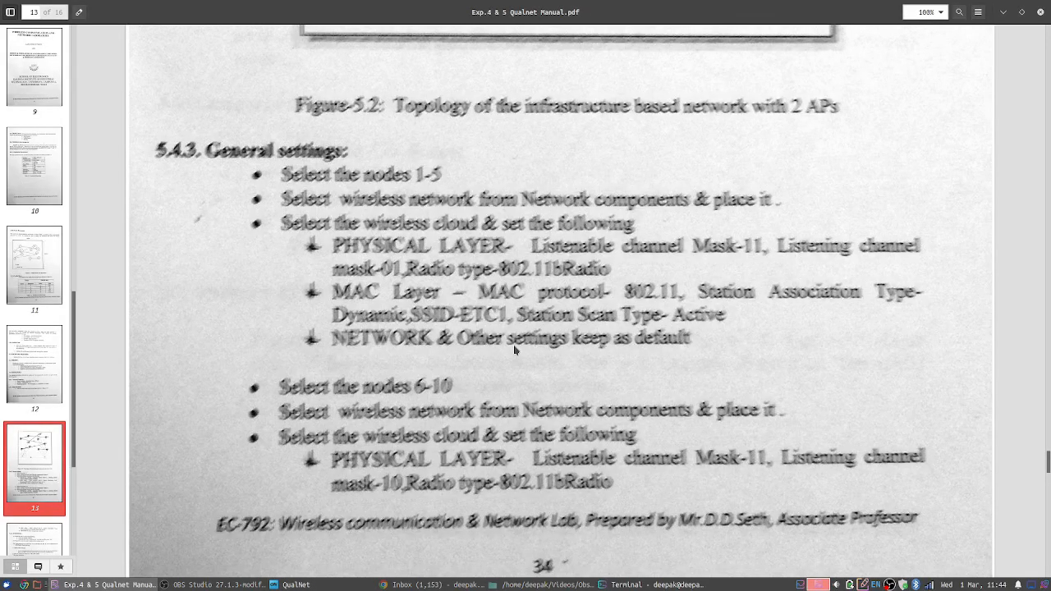
scroll(515, 349, down, 10)
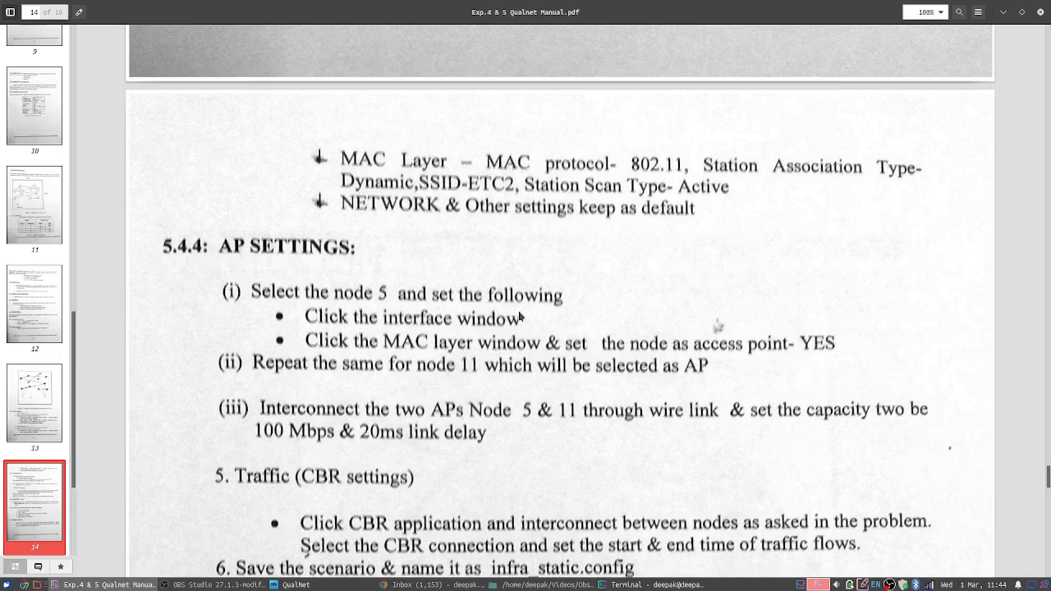
key(alt+Tab)
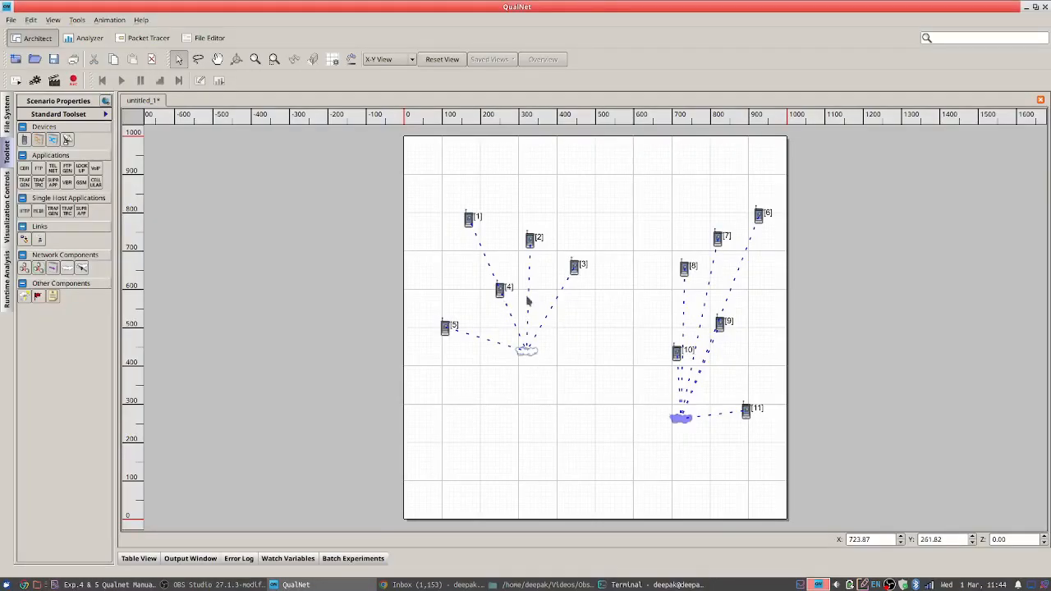
Configure node 5 as an access point in the MAC layer of its Interface 0 and apply the change
click(447, 330)
right_click(447, 330)
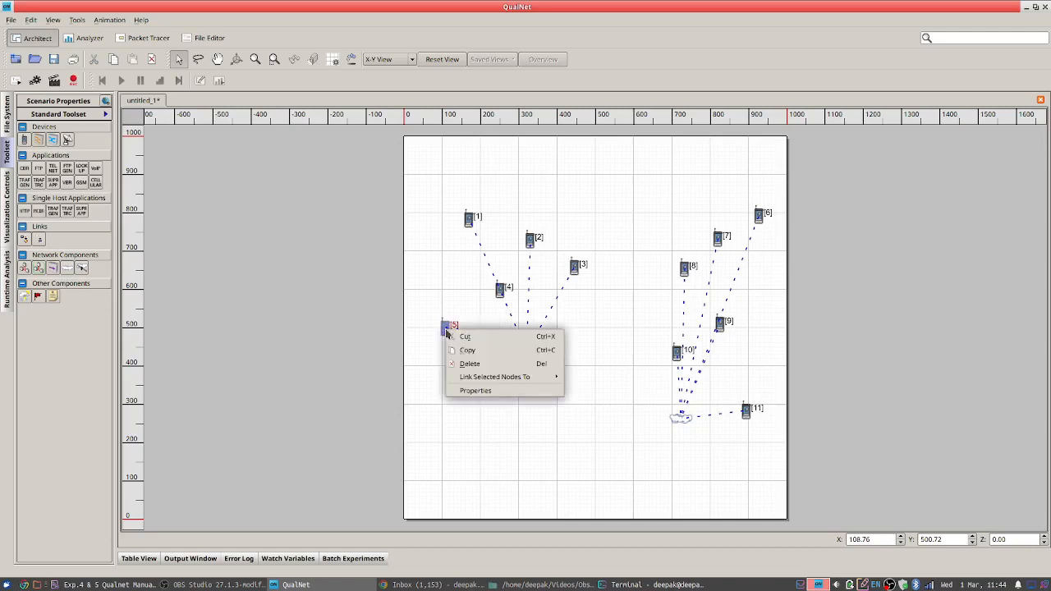
click(485, 391)
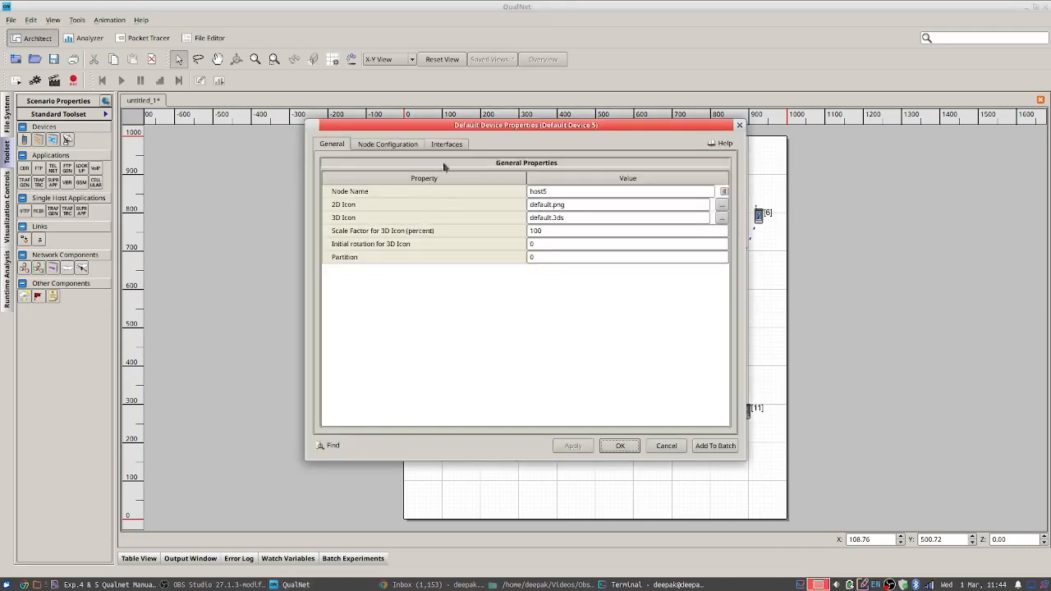
click(451, 146)
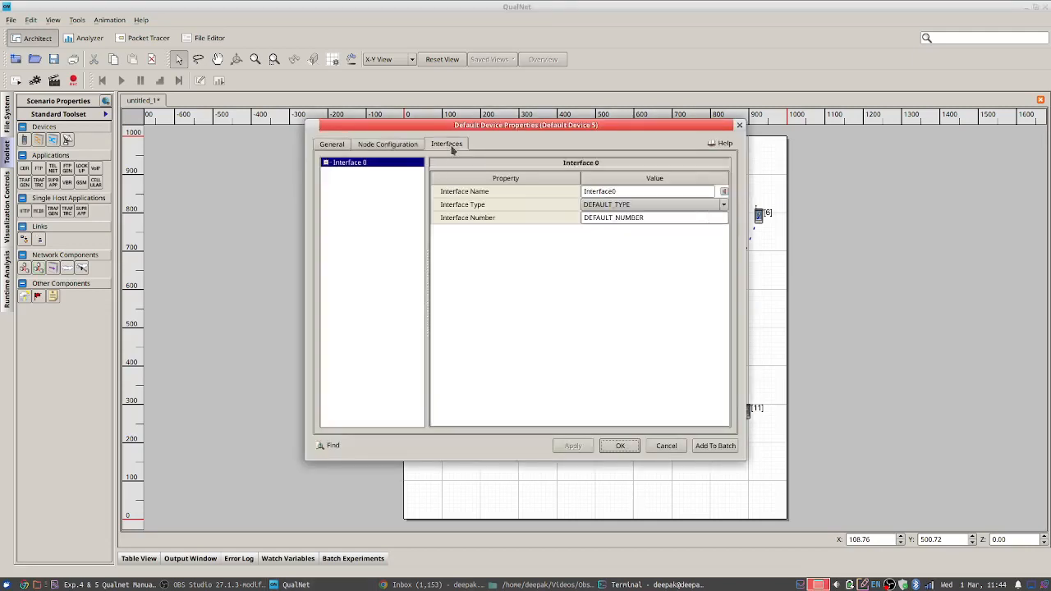
click(326, 162)
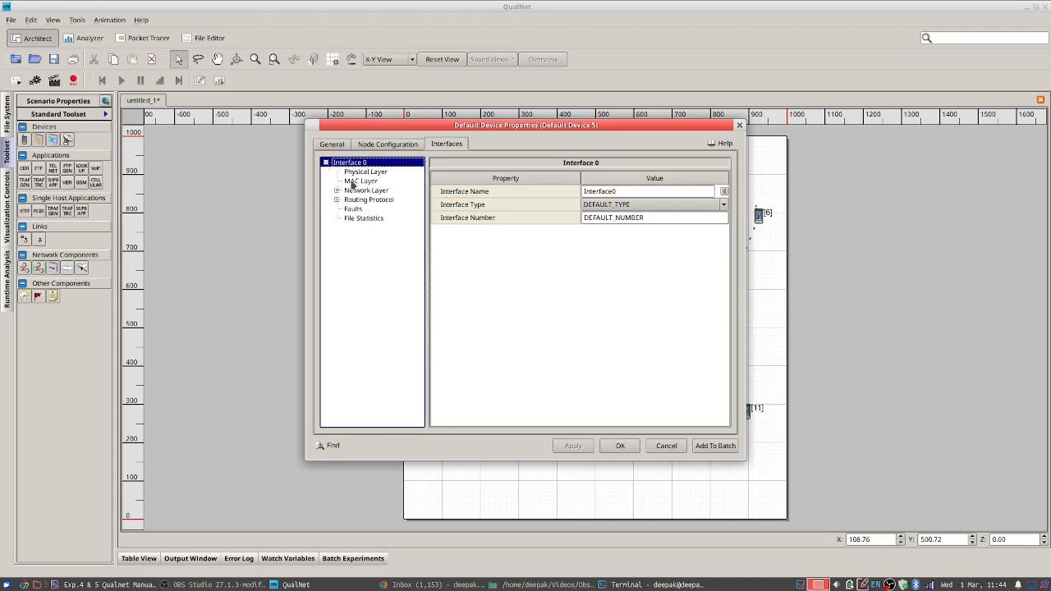
click(360, 181)
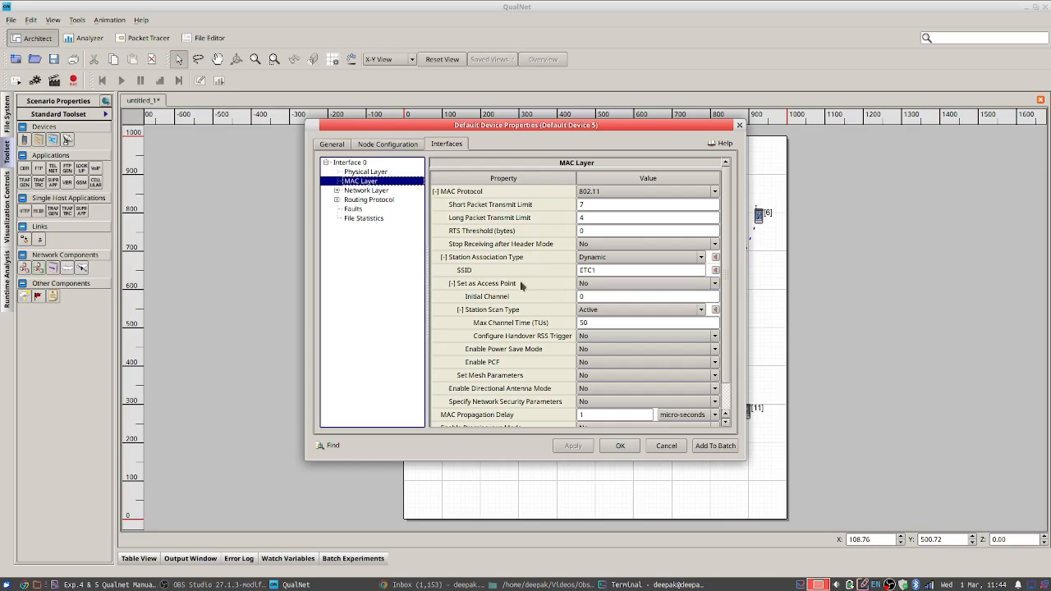
click(591, 285)
click(598, 305)
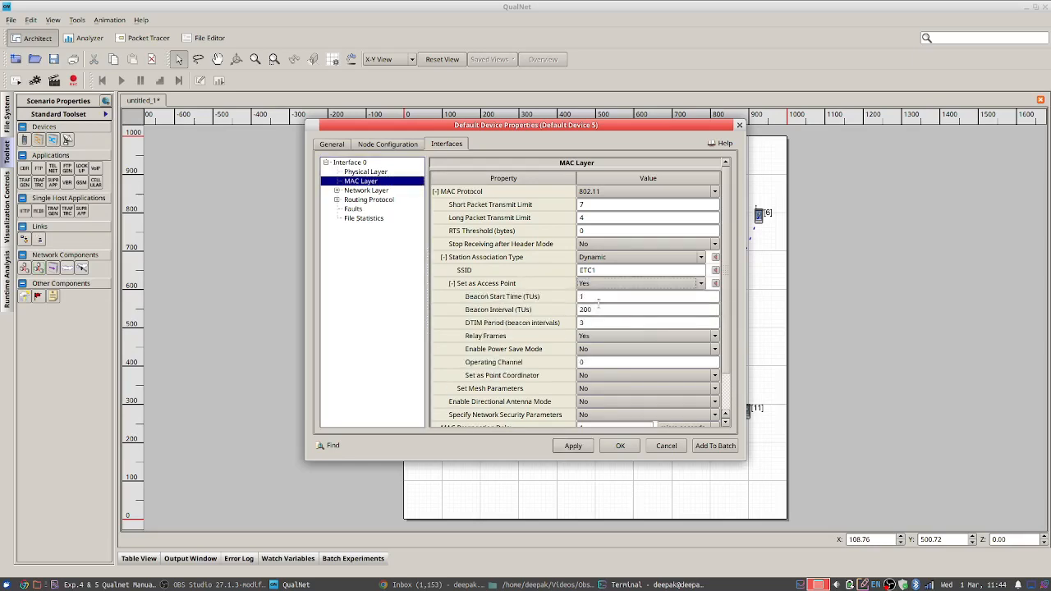
click(575, 448)
click(620, 446)
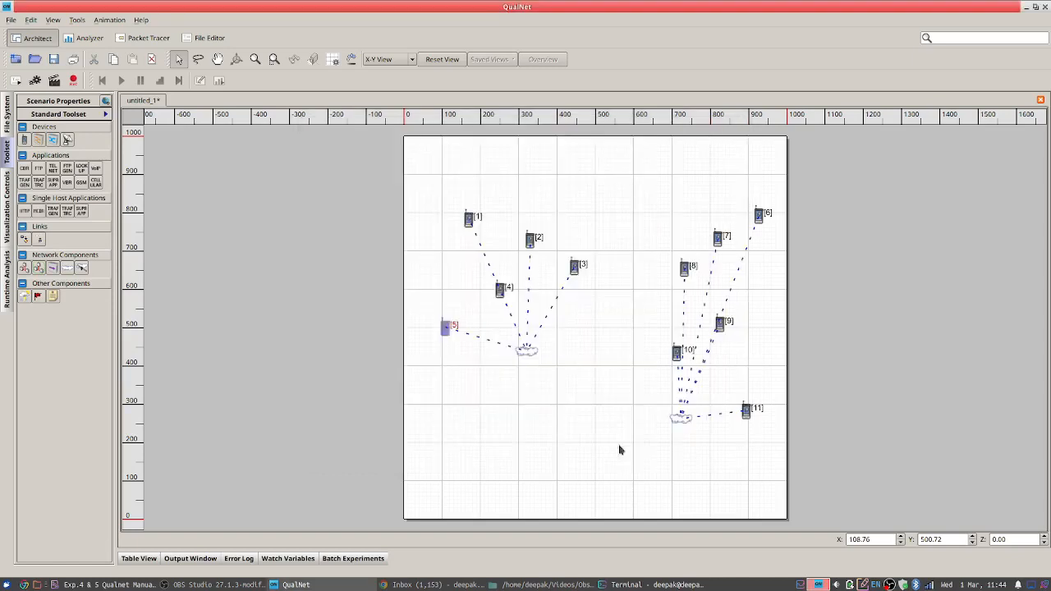
Configure node 11 as an access point in the MAC layer of its Interface 0
click(746, 417)
right_click(748, 419)
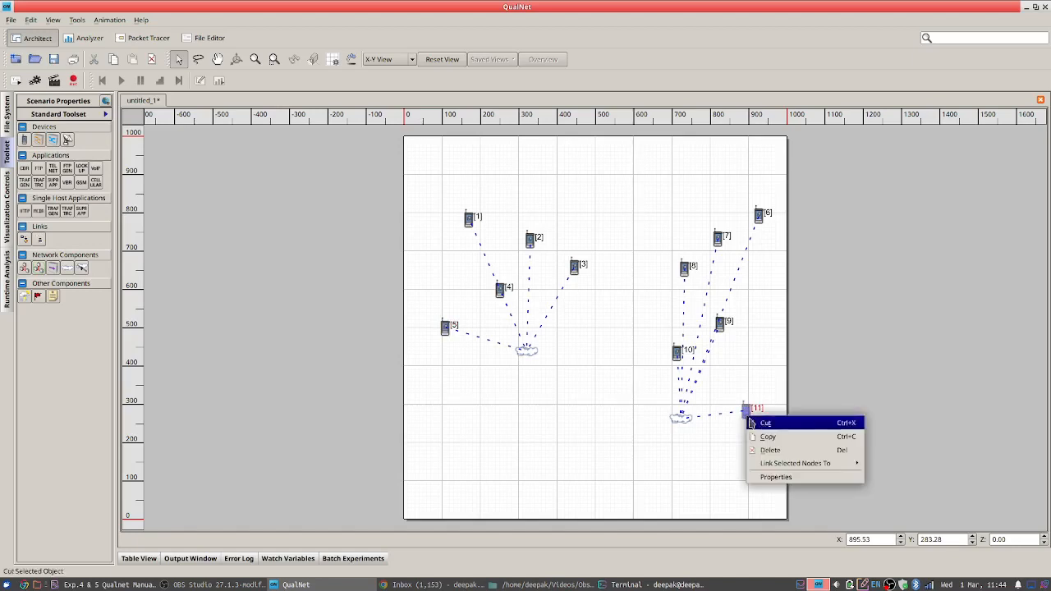
click(777, 478)
click(443, 145)
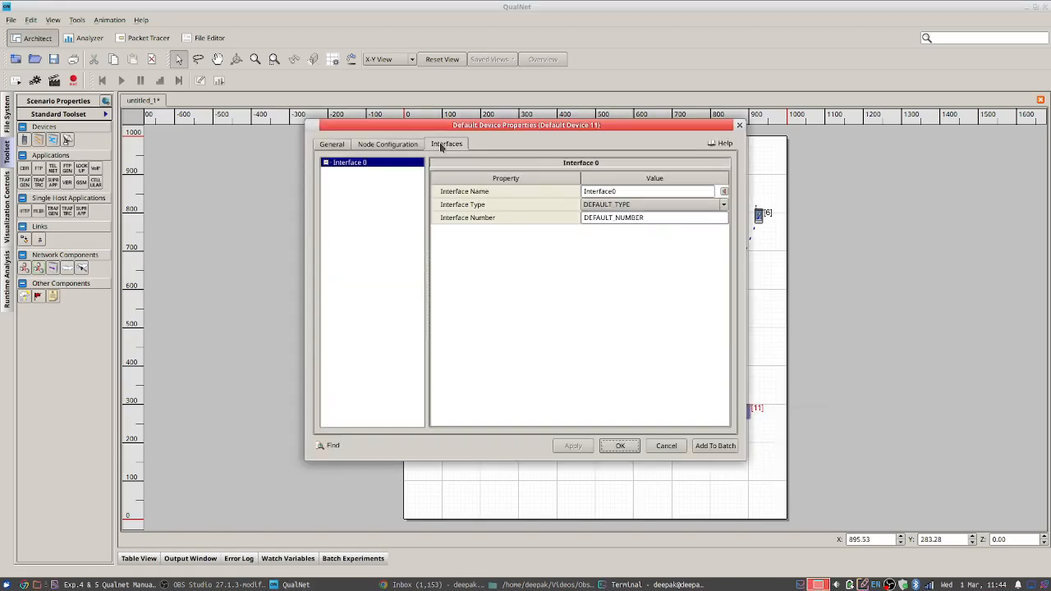
click(327, 164)
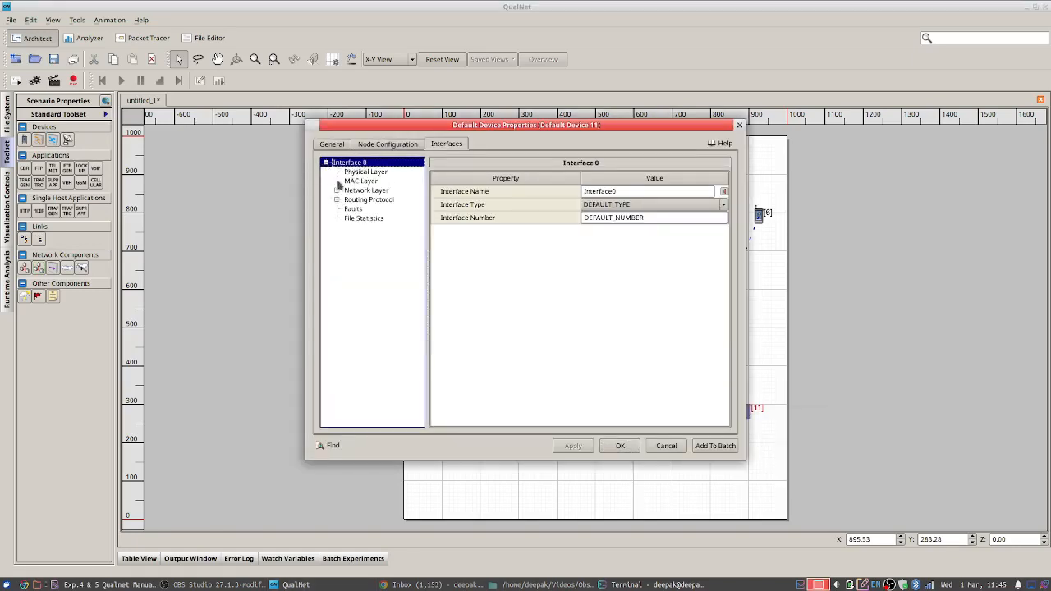
click(356, 182)
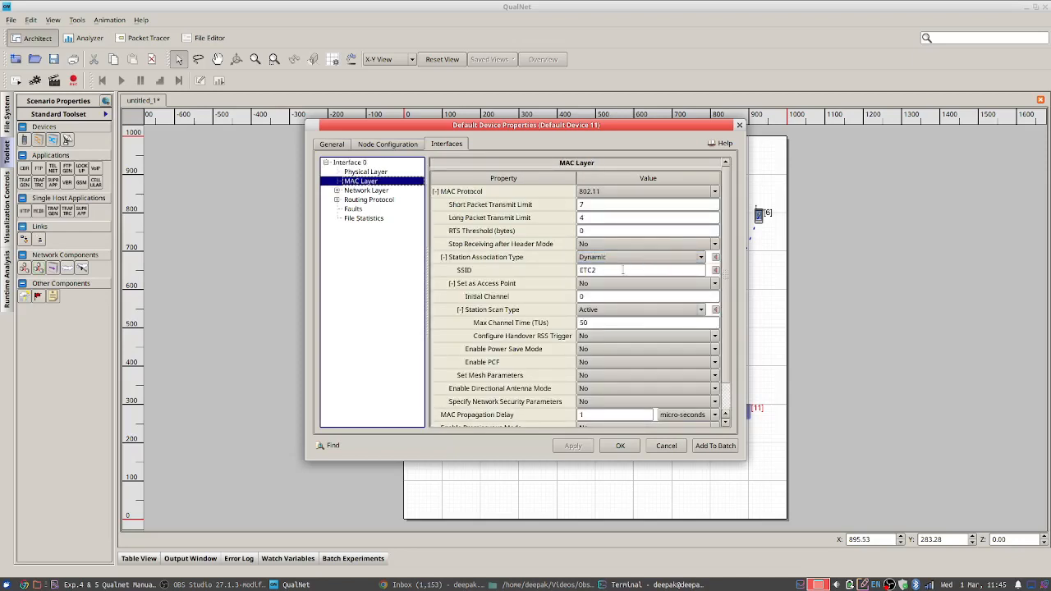
click(616, 285)
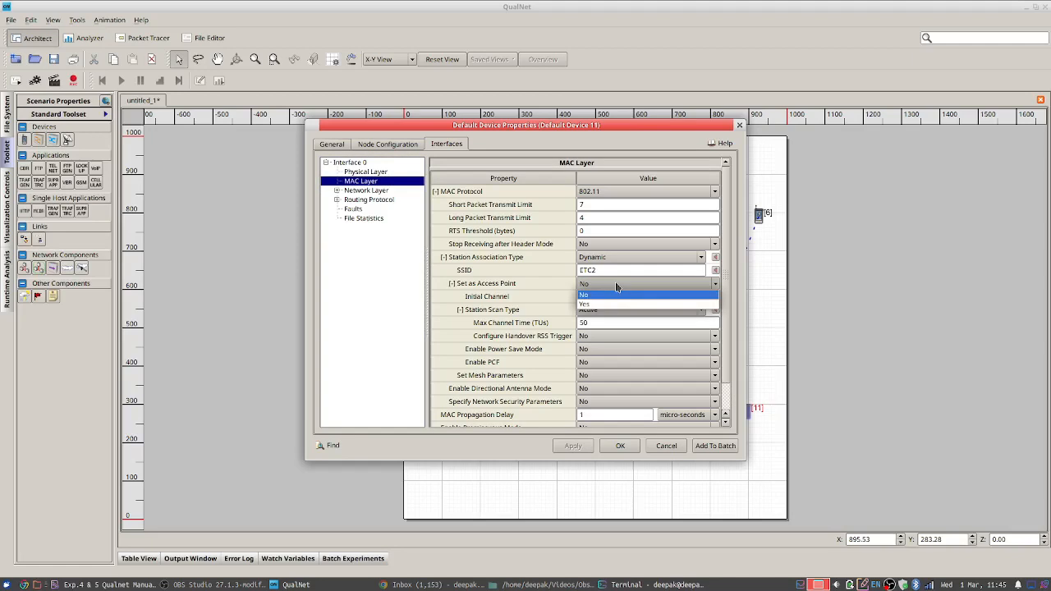
click(617, 306)
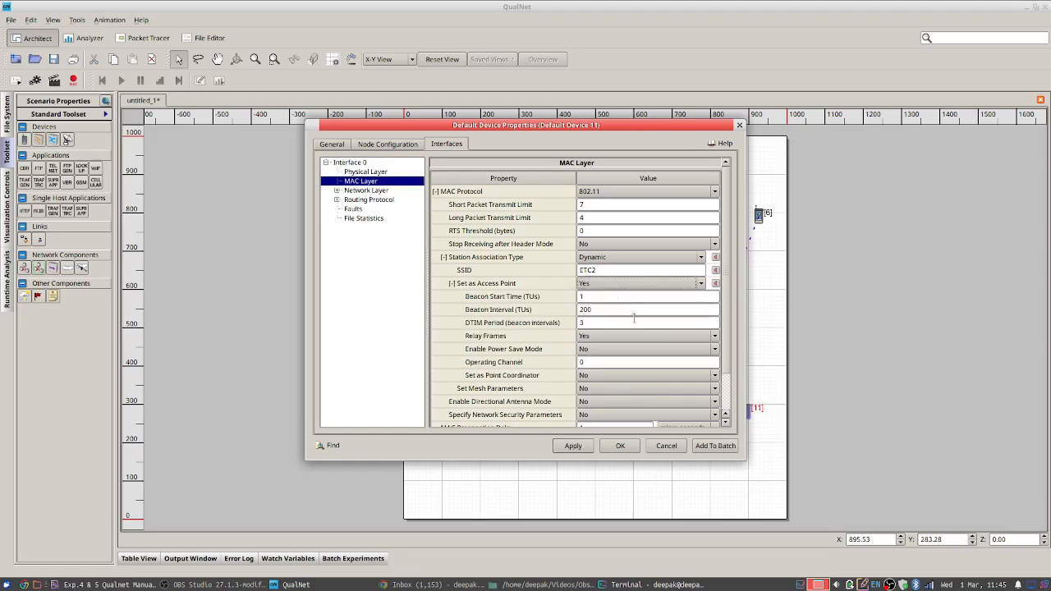
click(618, 448)
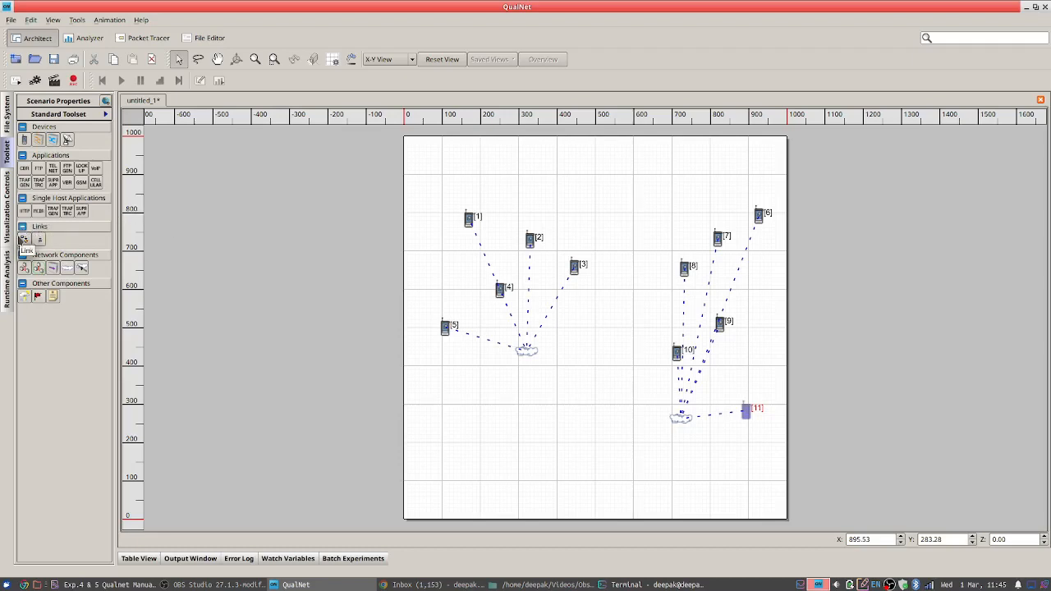
Connect access point nodes 5 and 11 with a wired link
click(457, 400)
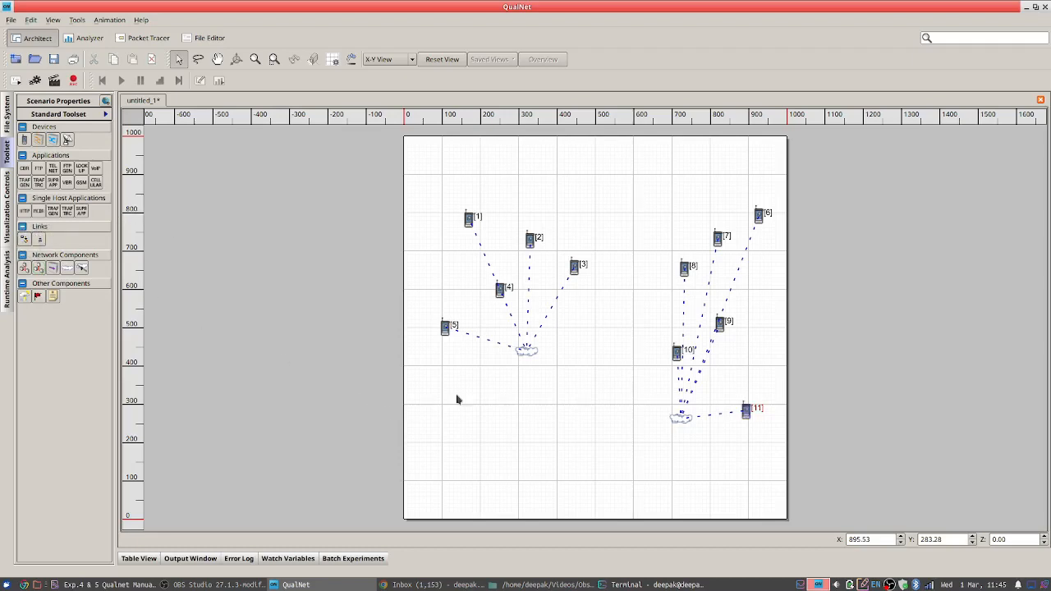
click(25, 241)
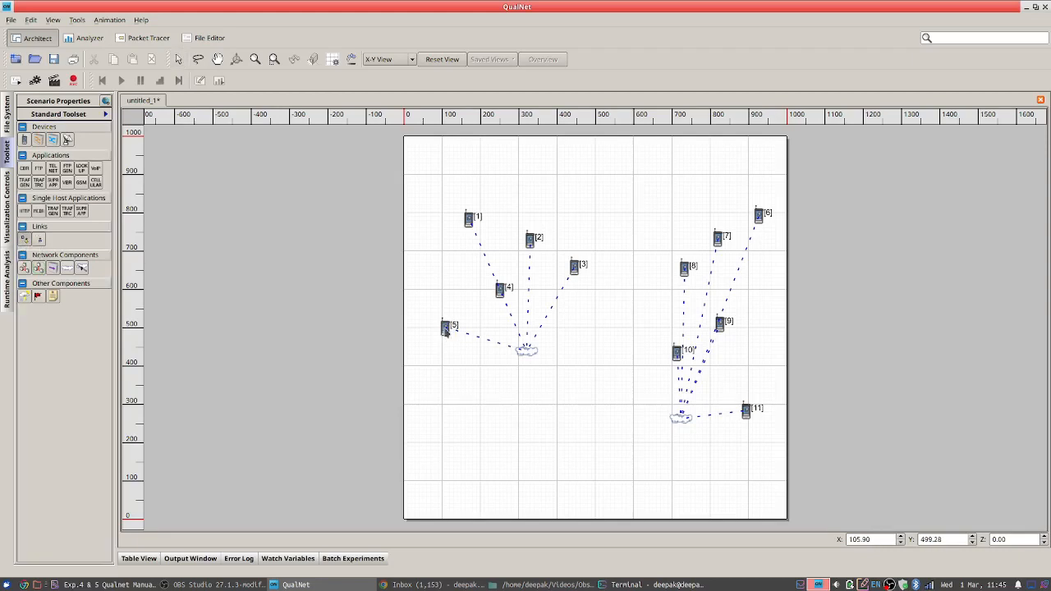
drag(465, 353, 745, 413)
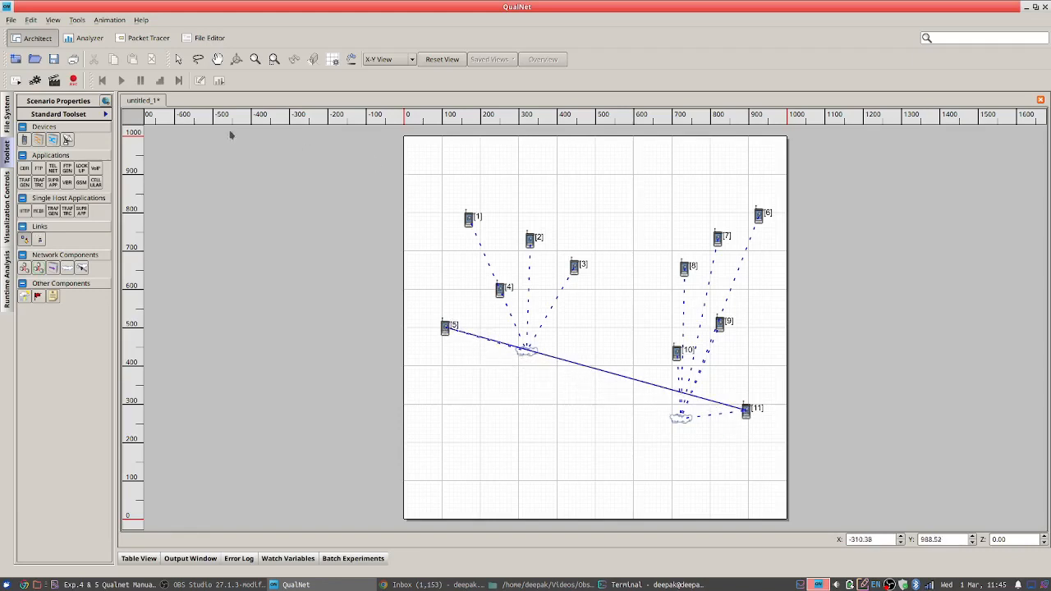
Set the wired link between nodes 5 and 11 to a 20 milli-second propagation delay and 100 Mbps bandwidth
click(178, 59)
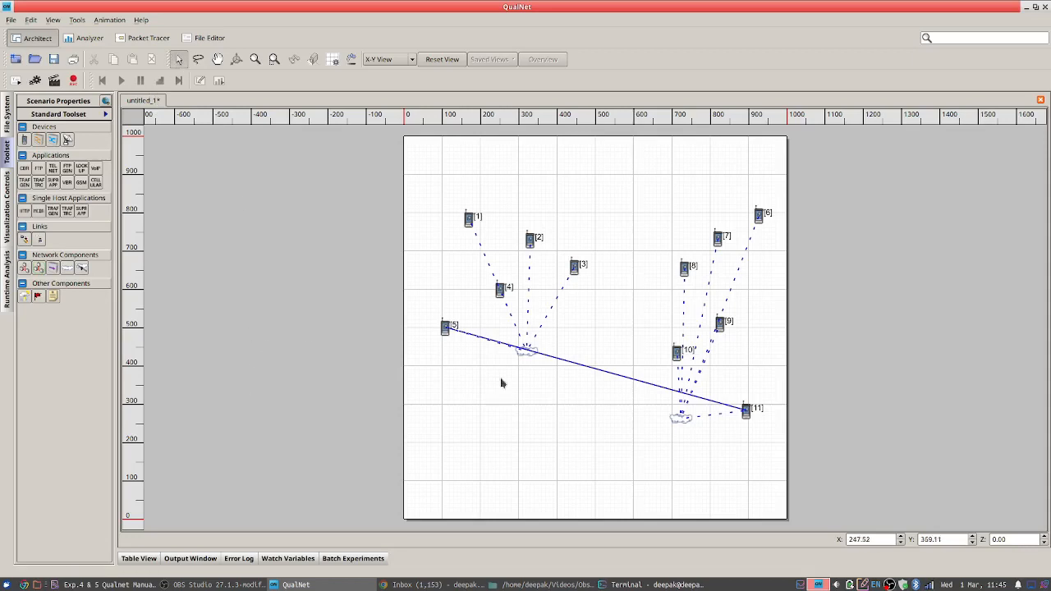
click(114, 585)
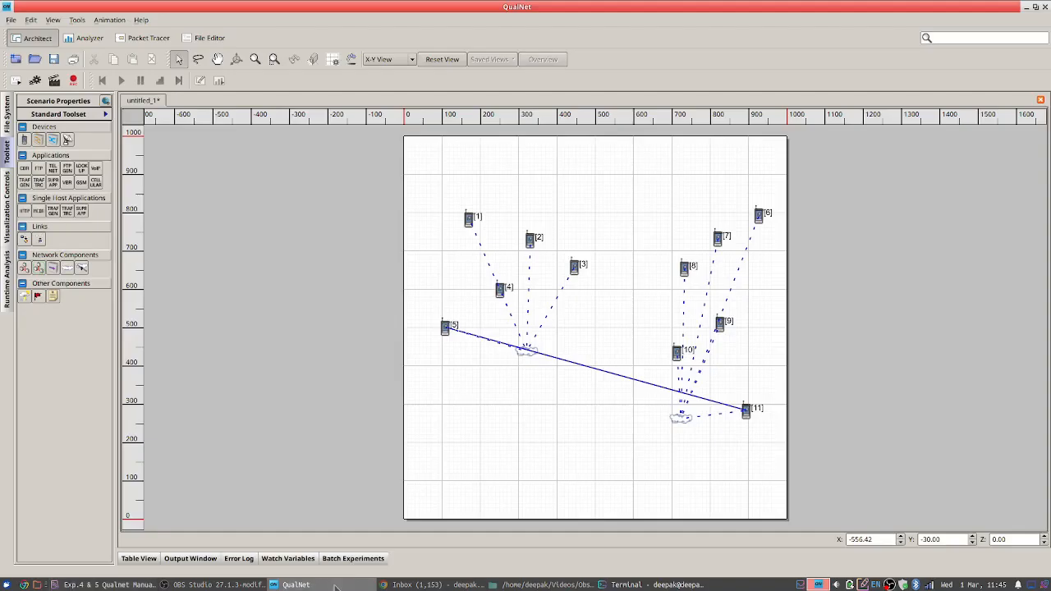
click(345, 585)
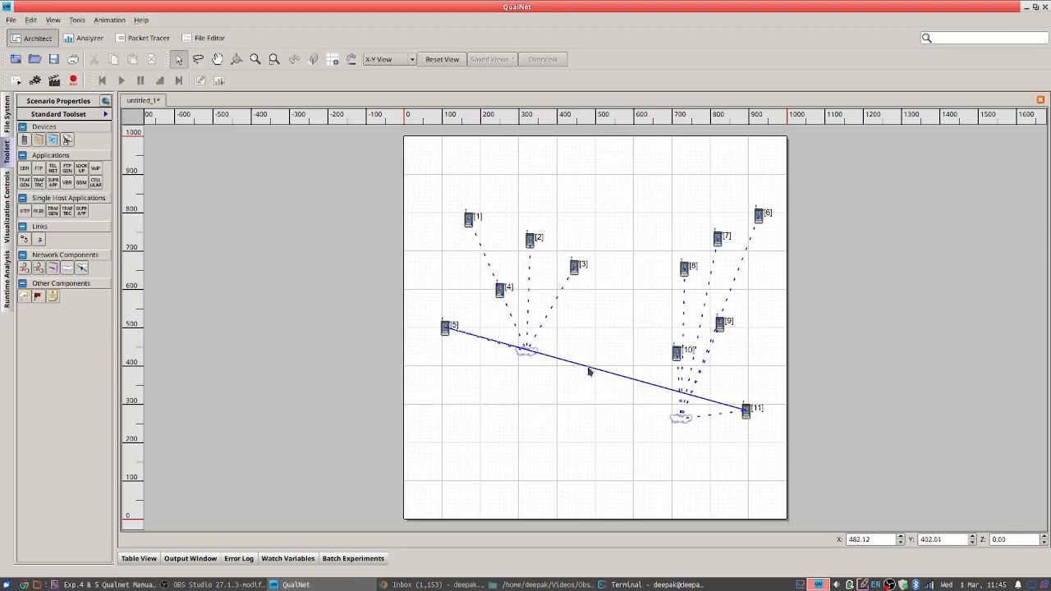
right_click(588, 371)
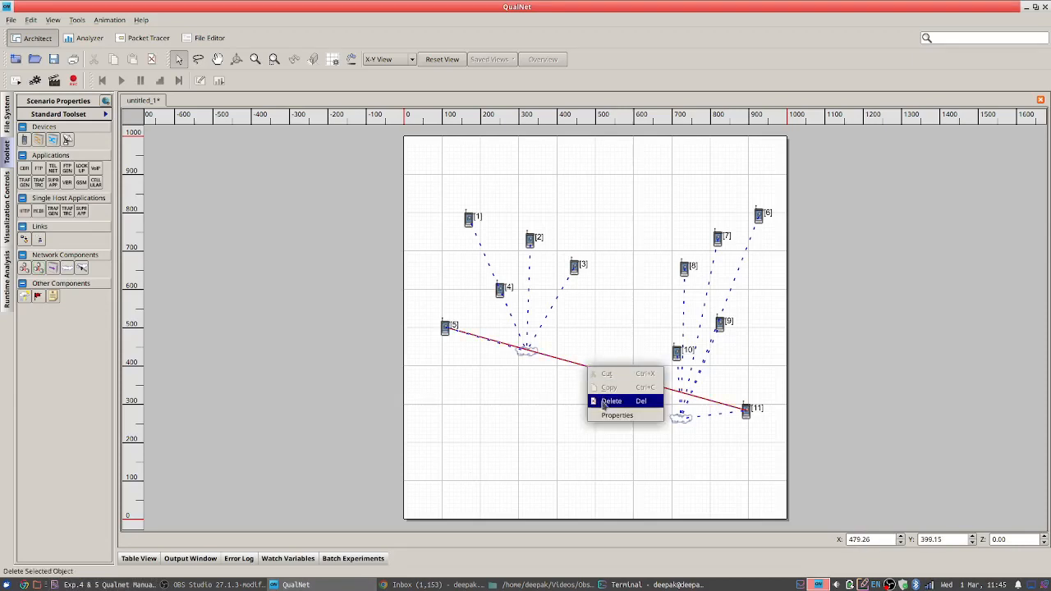
click(606, 417)
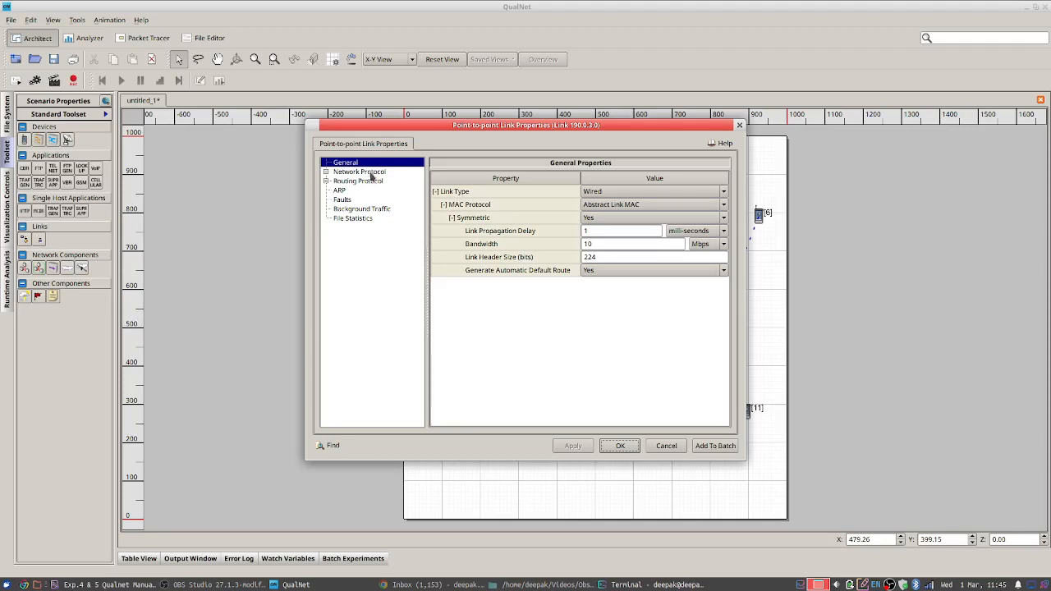
click(596, 230)
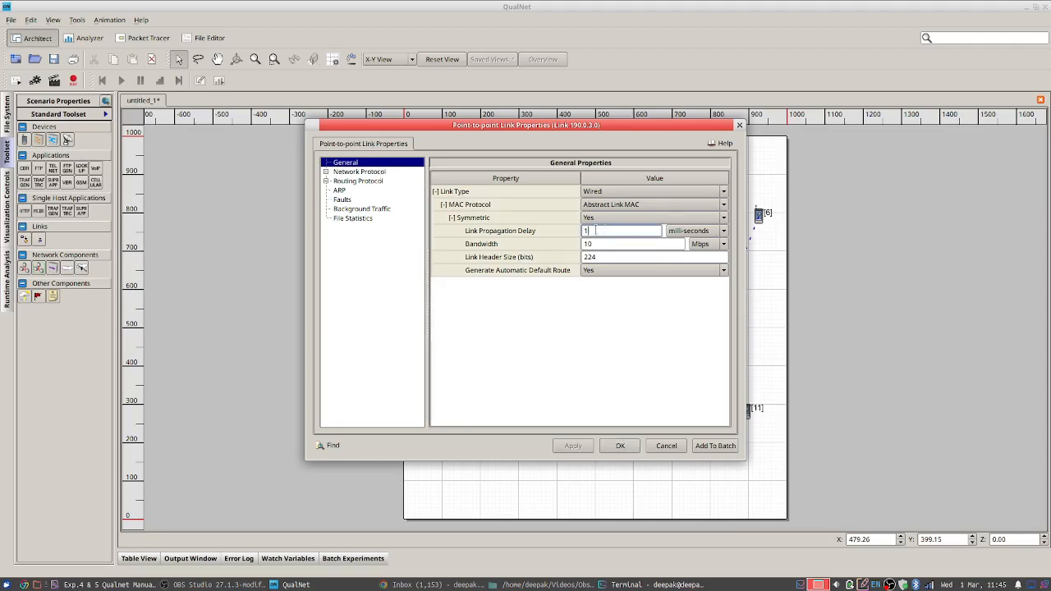
text(20)
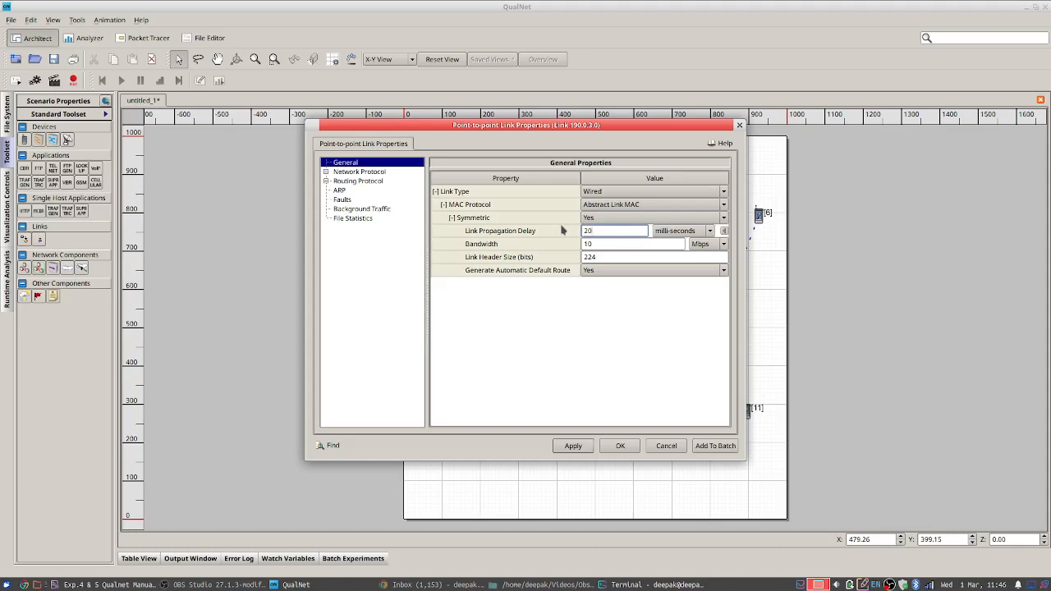
click(600, 244)
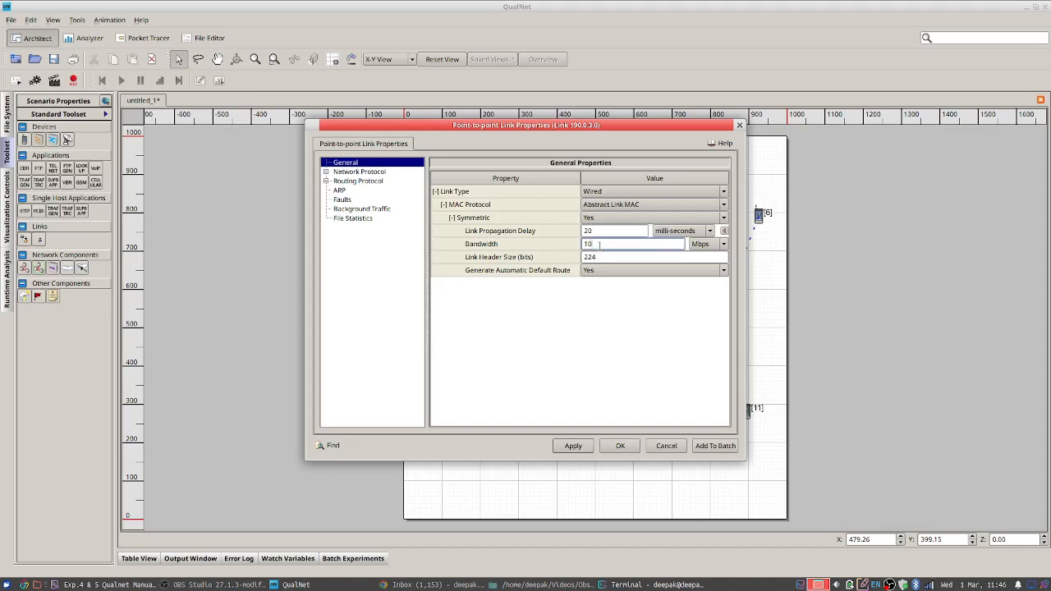
text(0)
click(583, 447)
click(618, 446)
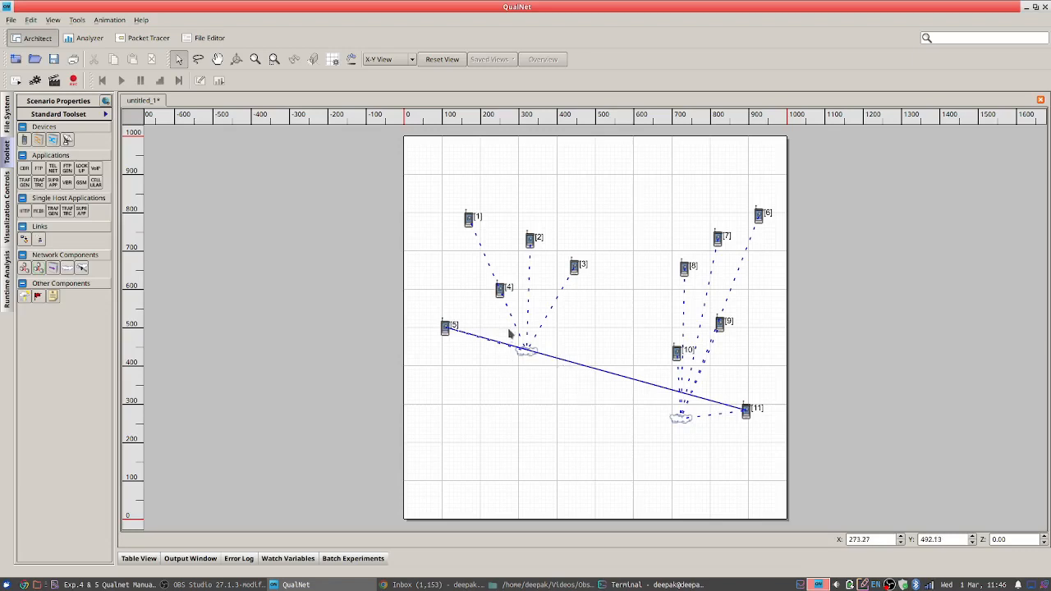
Consult Table-5.2 Traffic Flows in the Exp.4 & 5 Qualnet Manual PDF, and add a CBR flow from node 1 to node 2 in QualNet
key(alt+Tab)
scroll(460, 337, down, 3)
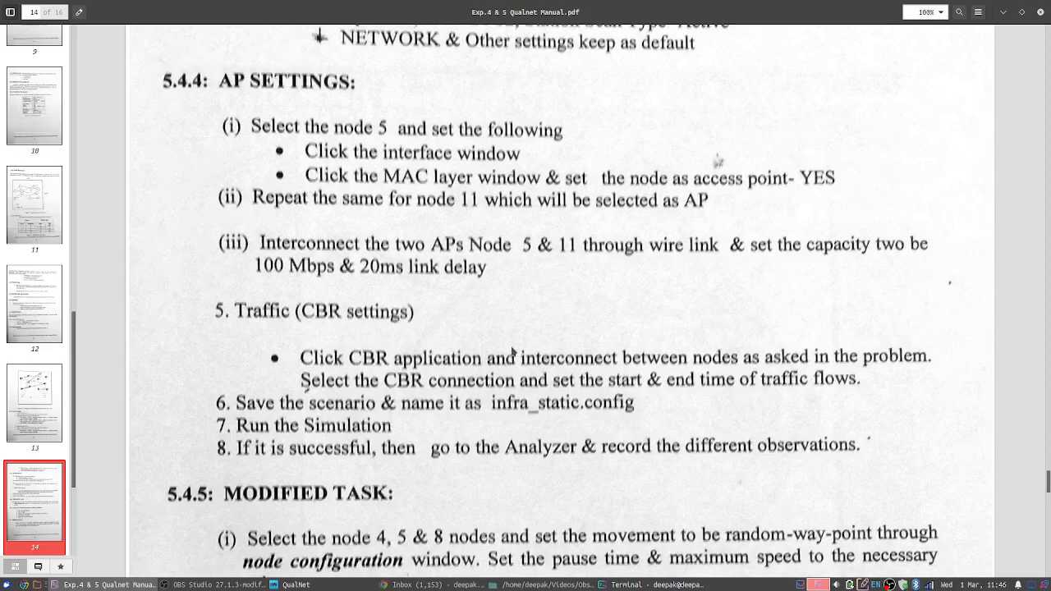
scroll(512, 352, up, 20)
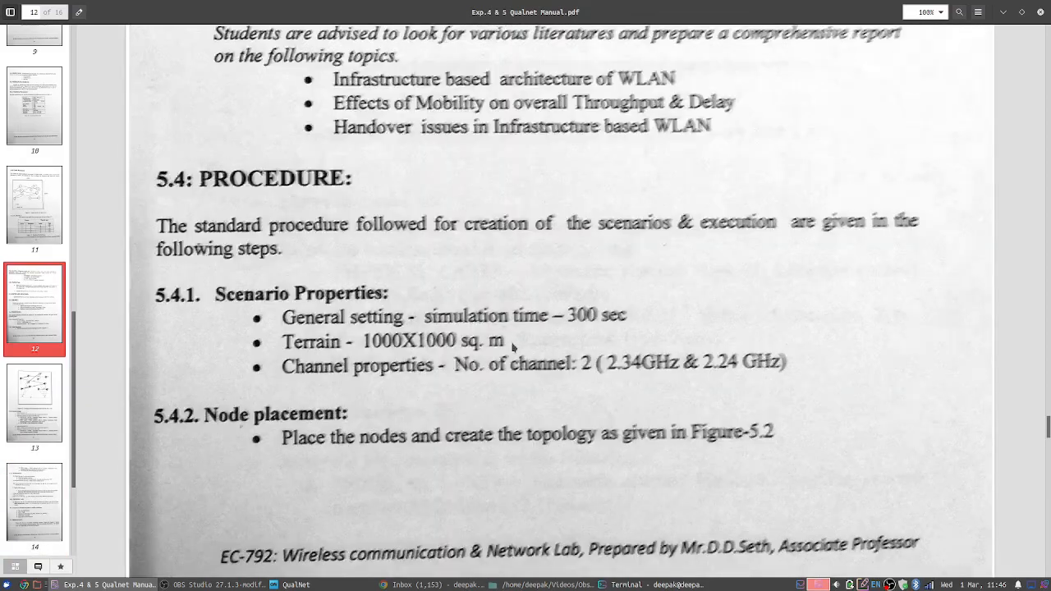
scroll(513, 347, up, 10)
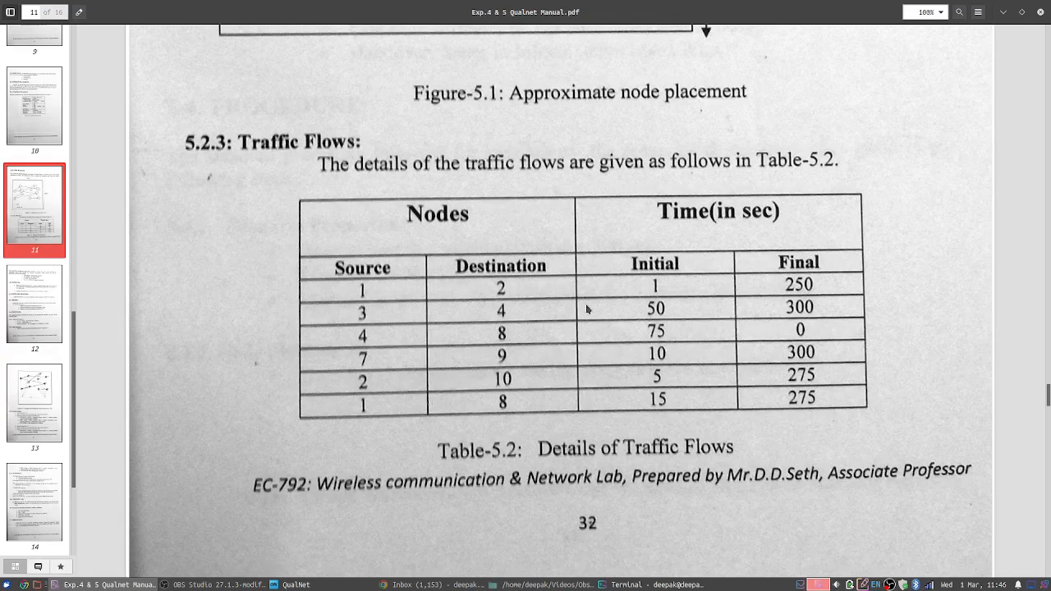
key(alt+Tab)
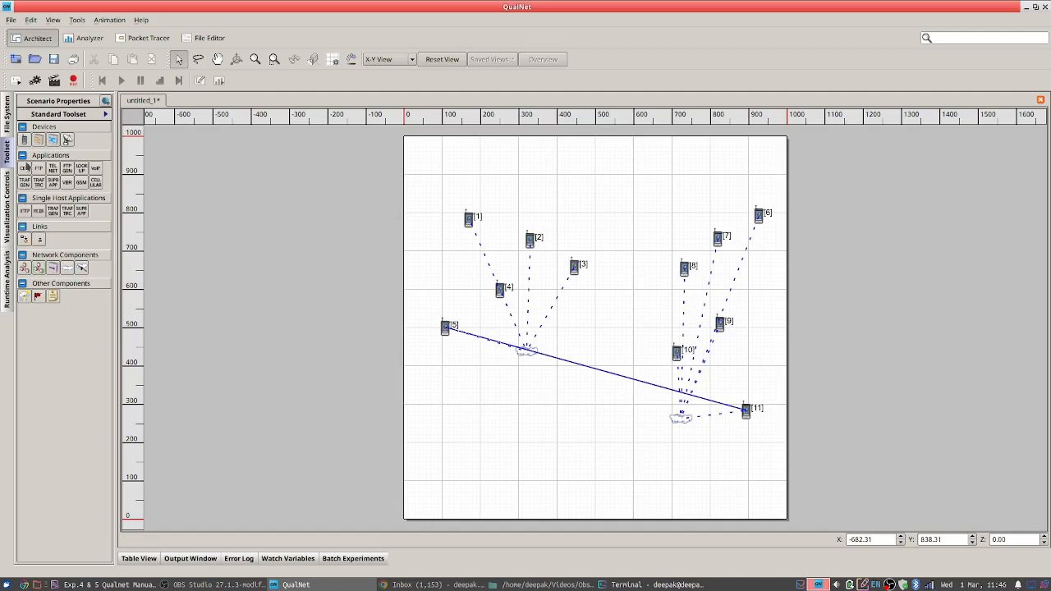
click(25, 170)
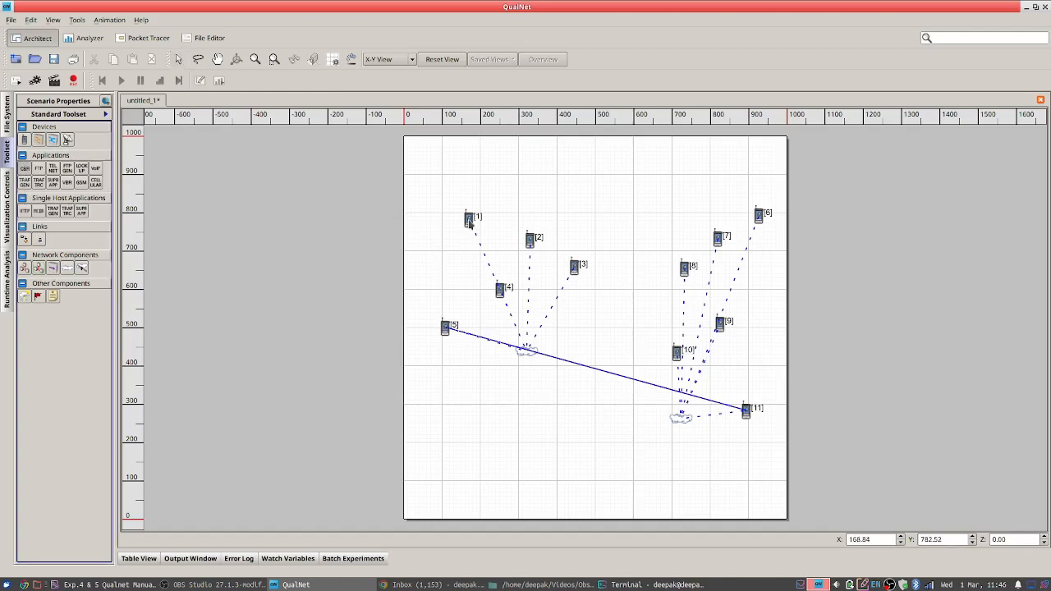
drag(470, 221, 533, 244)
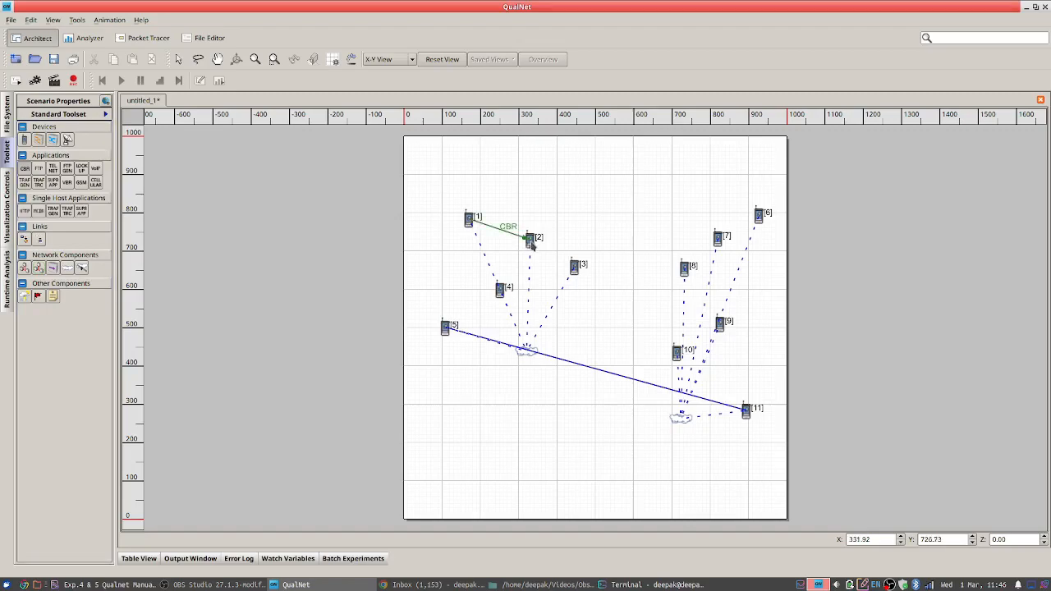
Add CBR flows from node 3 to node 4 and from node 4 to node 8, following the manual's Table-5.2
key(alt+Tab)
key(alt+Tab)
drag(572, 274, 503, 292)
key(alt+Tab)
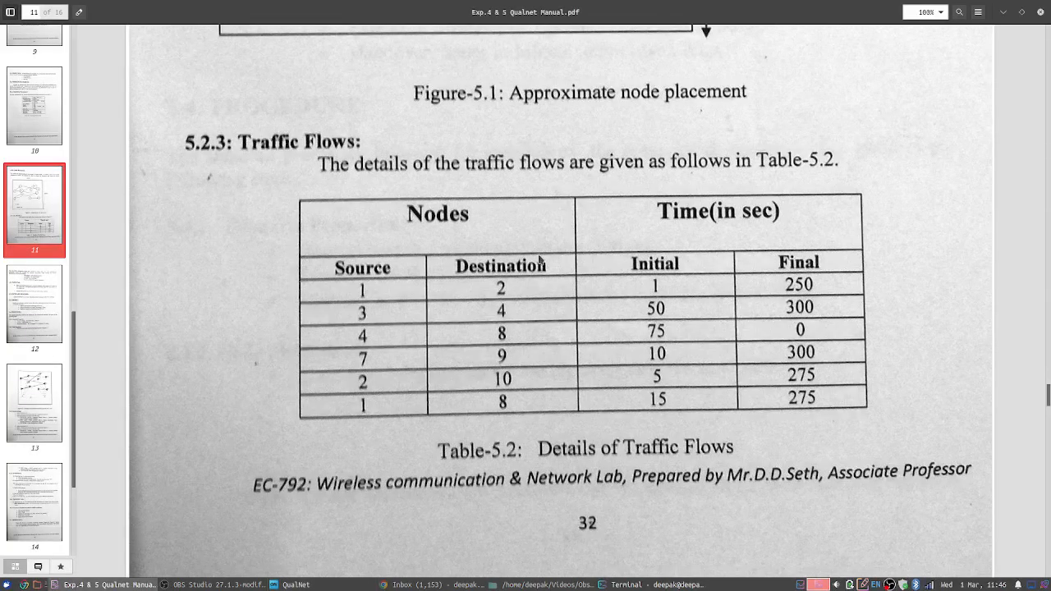
key(alt+Tab)
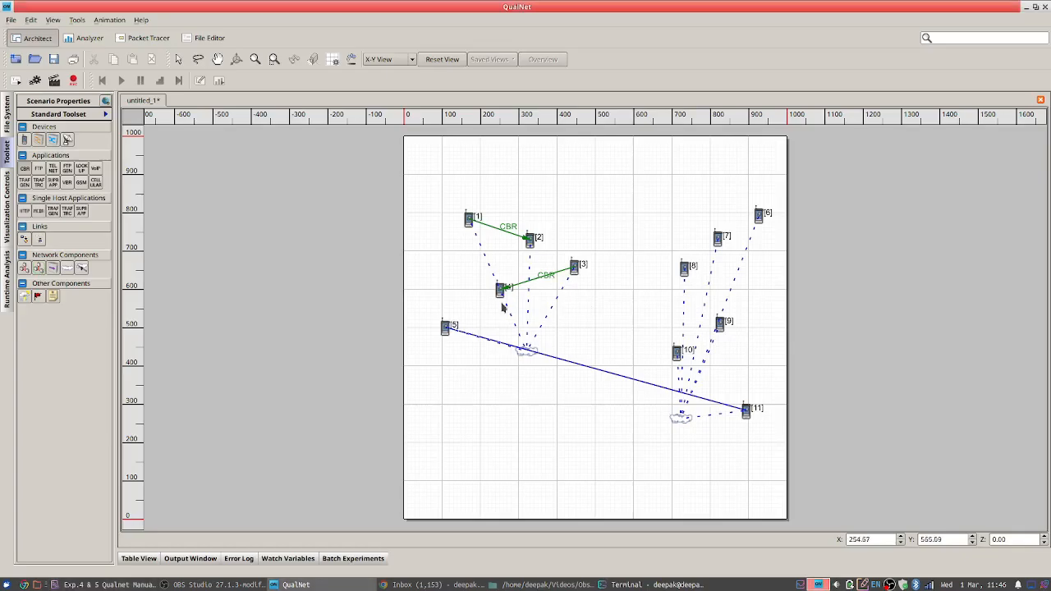
drag(503, 289, 686, 276)
Add CBR flows from node 7 to node 9 and from node 2 to node 10, as listed in Table-5.2
key(alt+Tab)
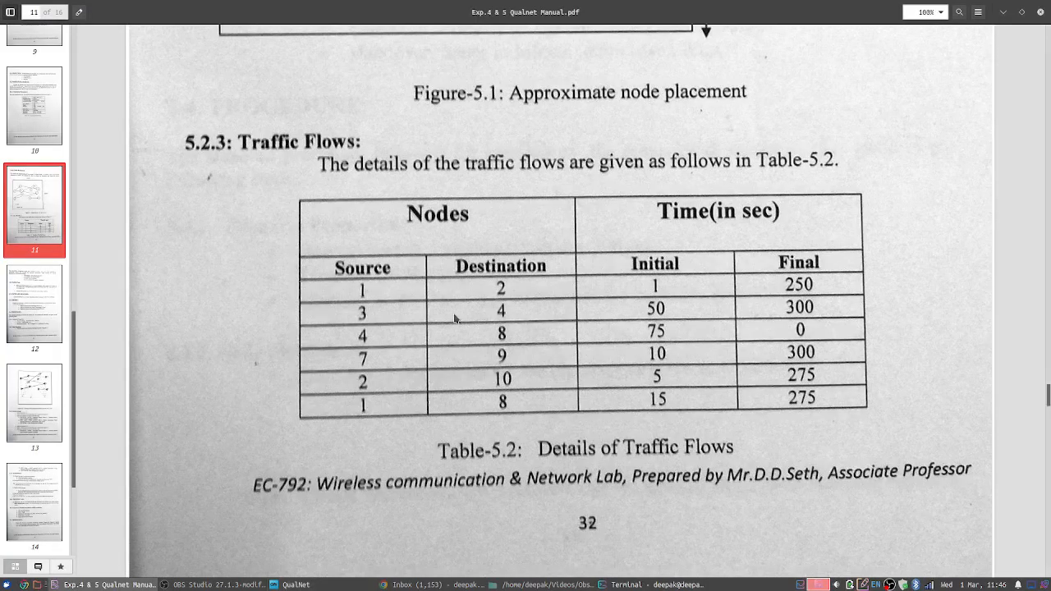
key(alt+Tab)
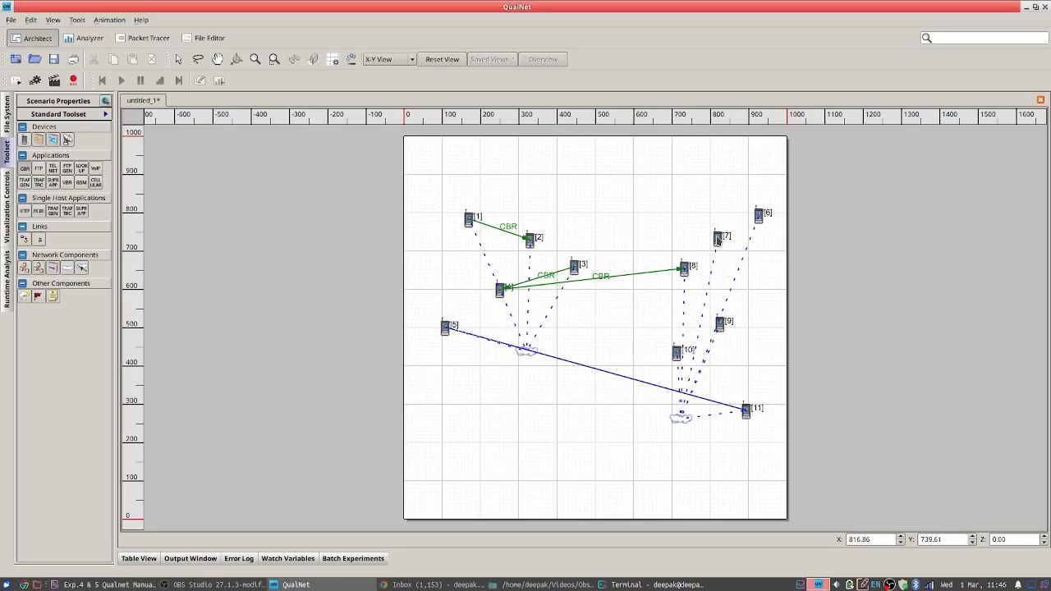
drag(721, 239, 722, 323)
key(alt+Tab)
key(alt+Tab)
drag(565, 267, 678, 354)
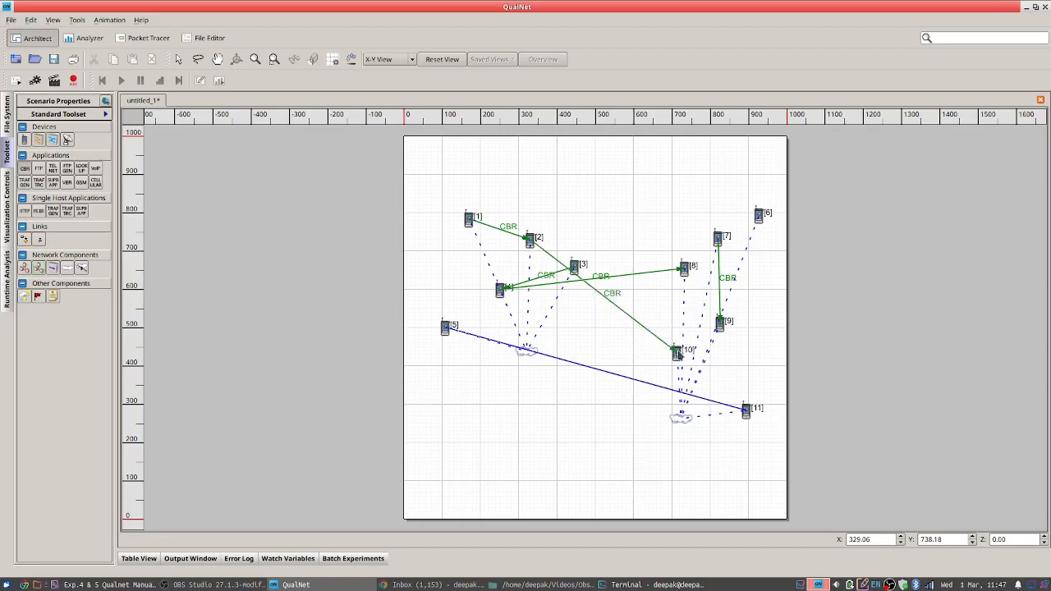
Check the last row of Table-5.2 and add a CBR flow from node 1 to node 8
key(alt+Tab)
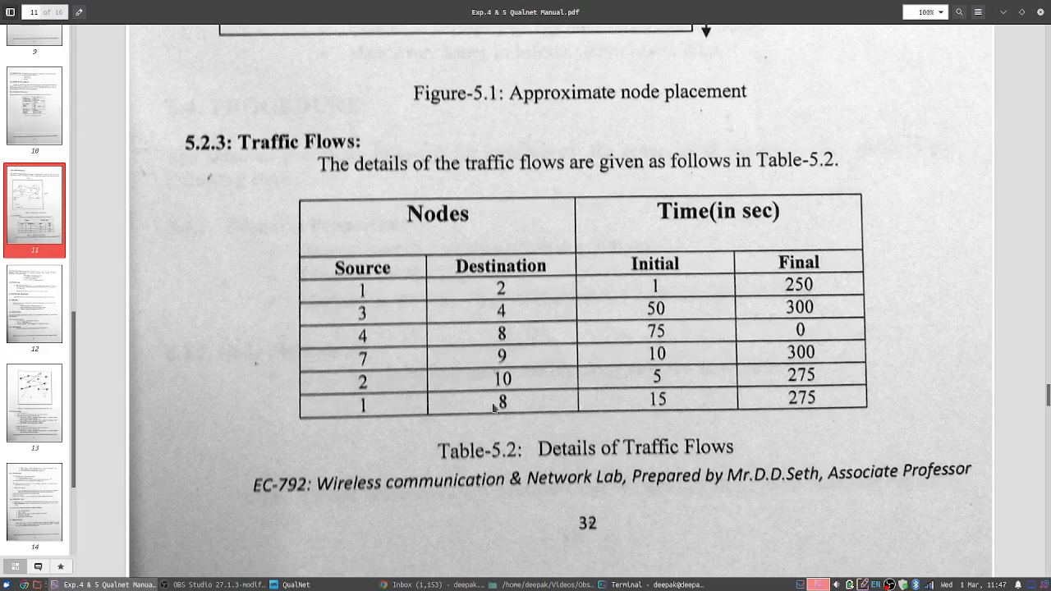
key(alt+Tab)
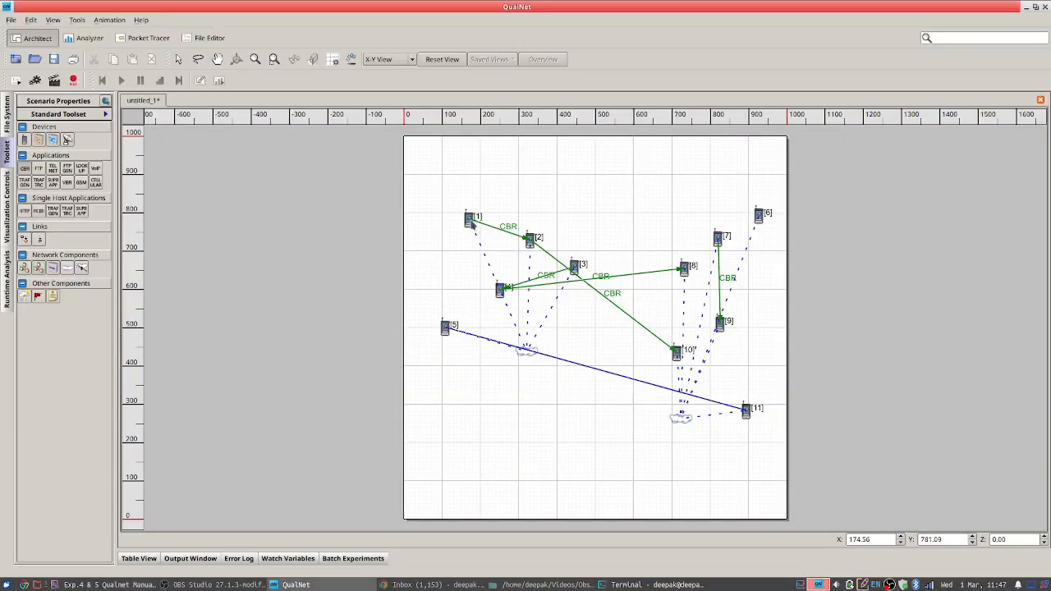
drag(472, 224, 684, 270)
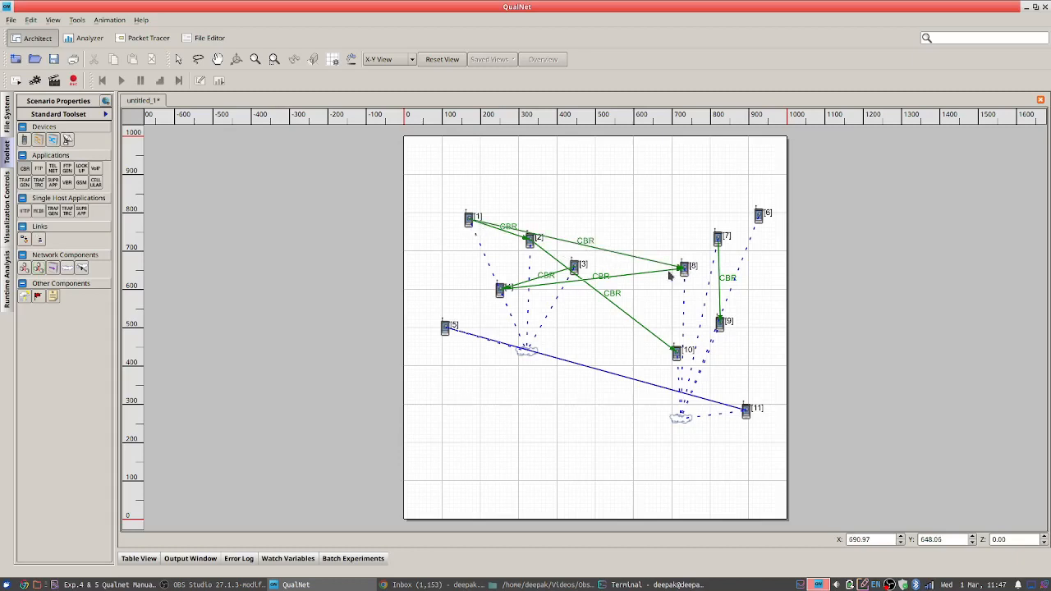
Check the flow times in Table-5.2 and set the end time of the CBR flow from node 1 to node 2 to 250 seconds
key(alt+Tab)
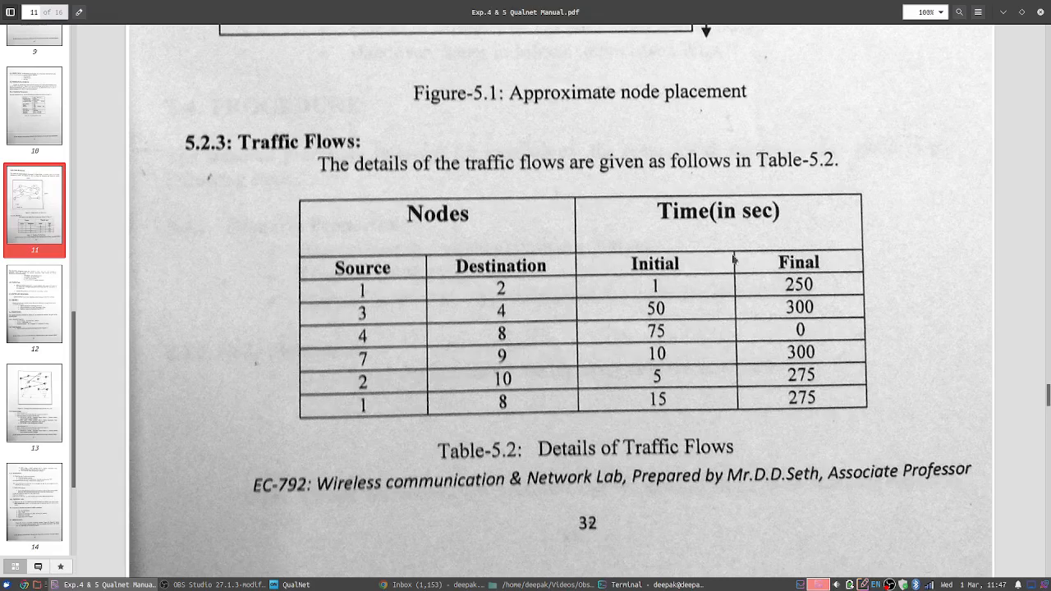
key(alt+Tab)
key(alt+Tab)
key(alt+Tab)
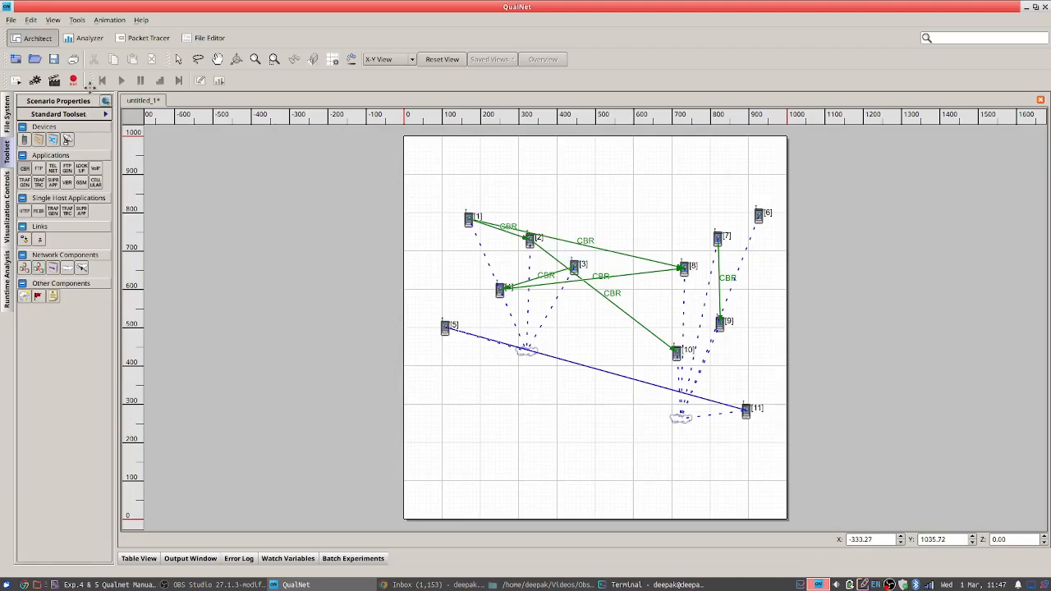
click(178, 62)
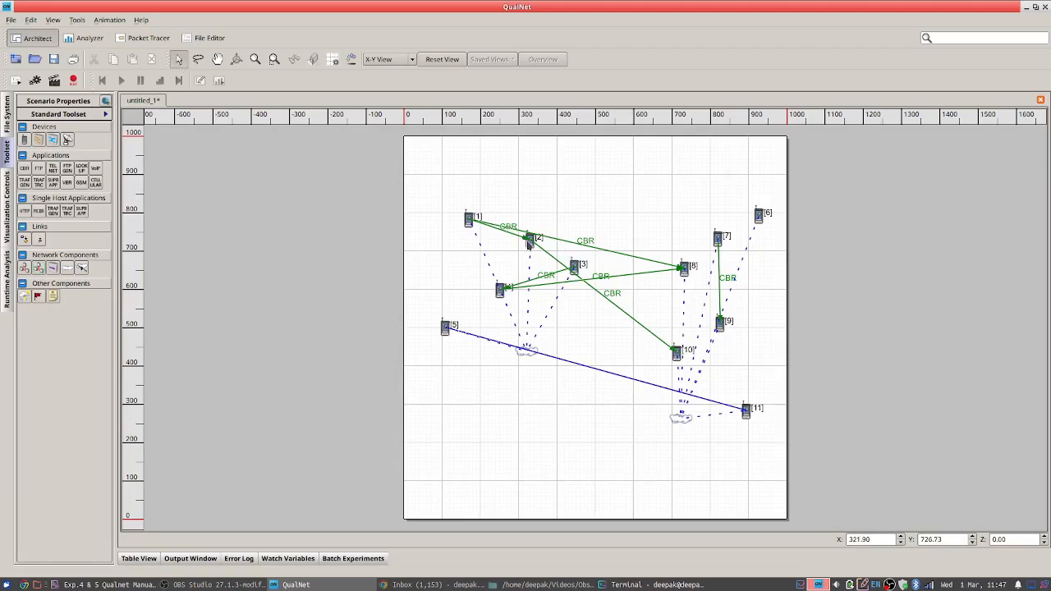
click(526, 239)
right_click(526, 239)
click(540, 283)
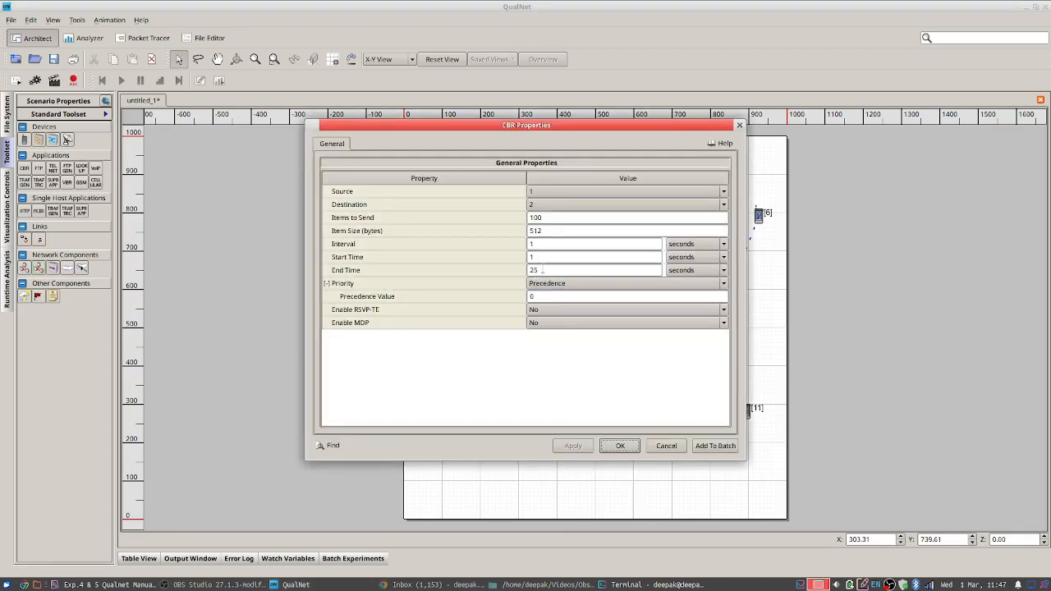
click(542, 270)
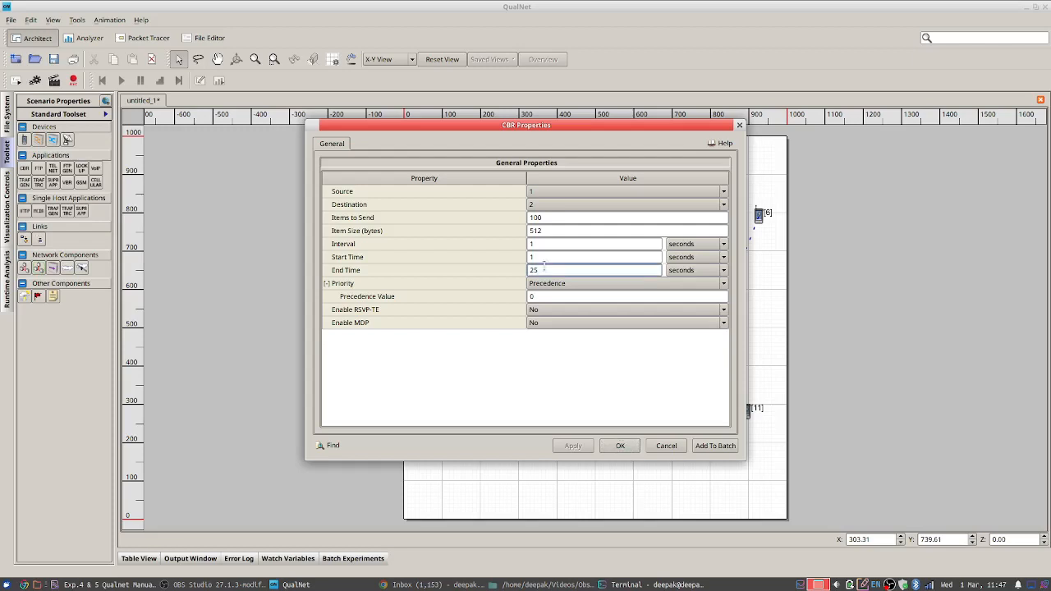
text(0)
click(573, 449)
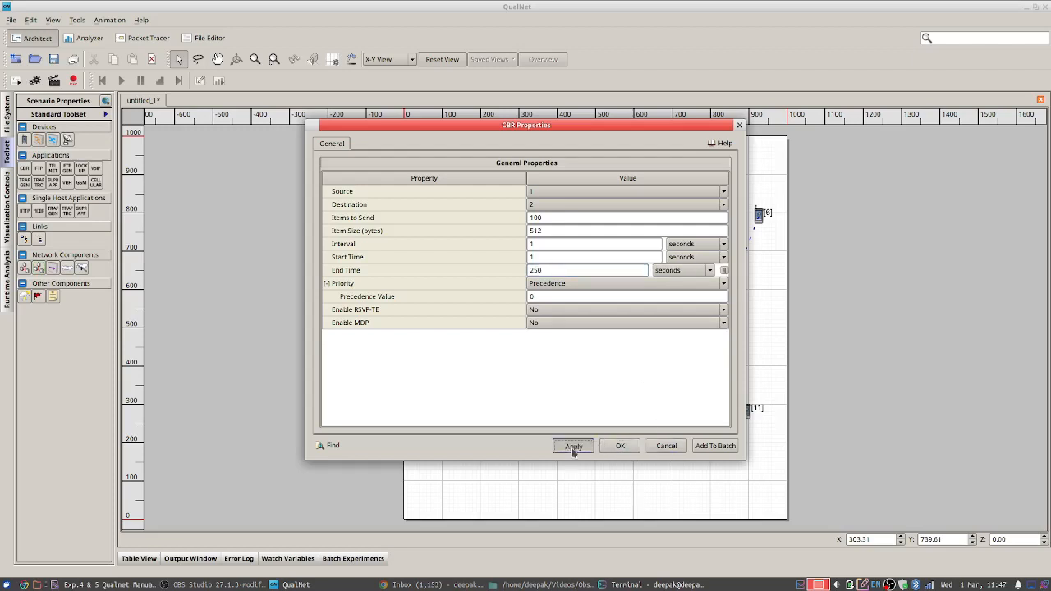
click(620, 446)
Check the second flow's times in Table-5.2 of the manual and move node 3 to about X 428, Y 690
key(alt+Tab)
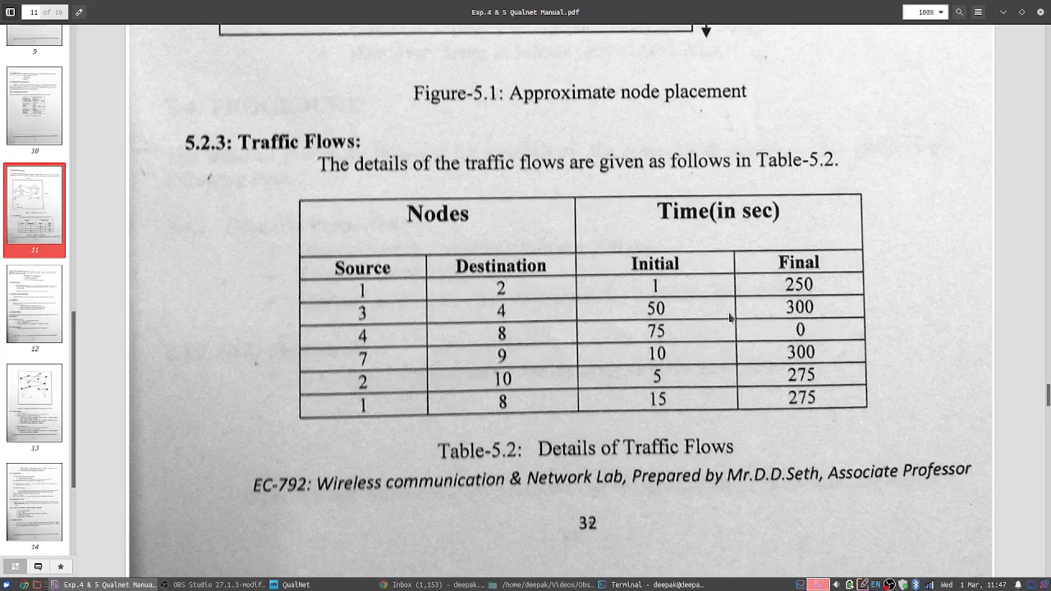
key(alt+Tab)
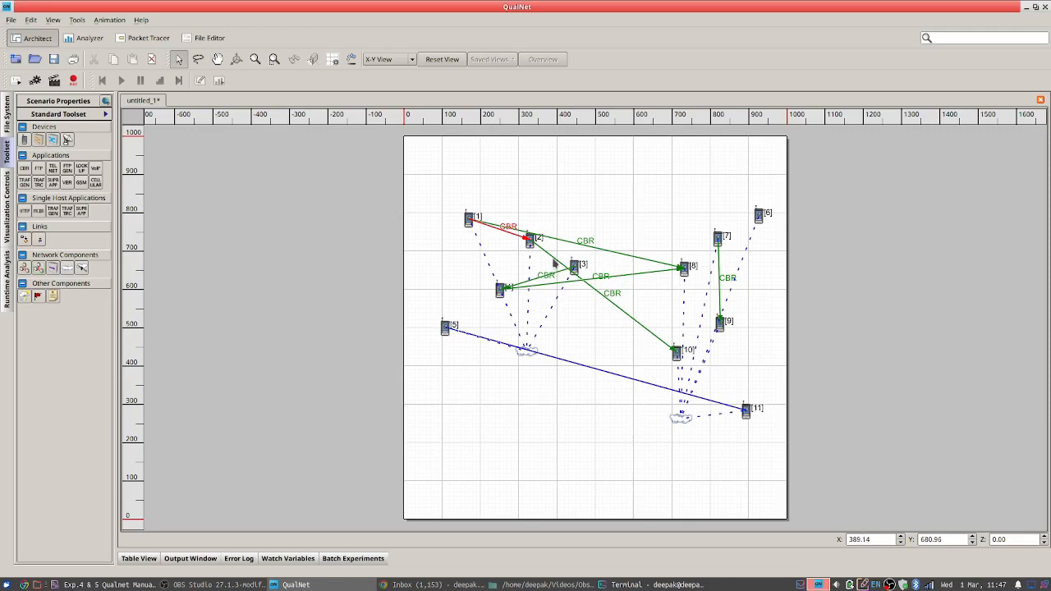
drag(575, 269, 567, 257)
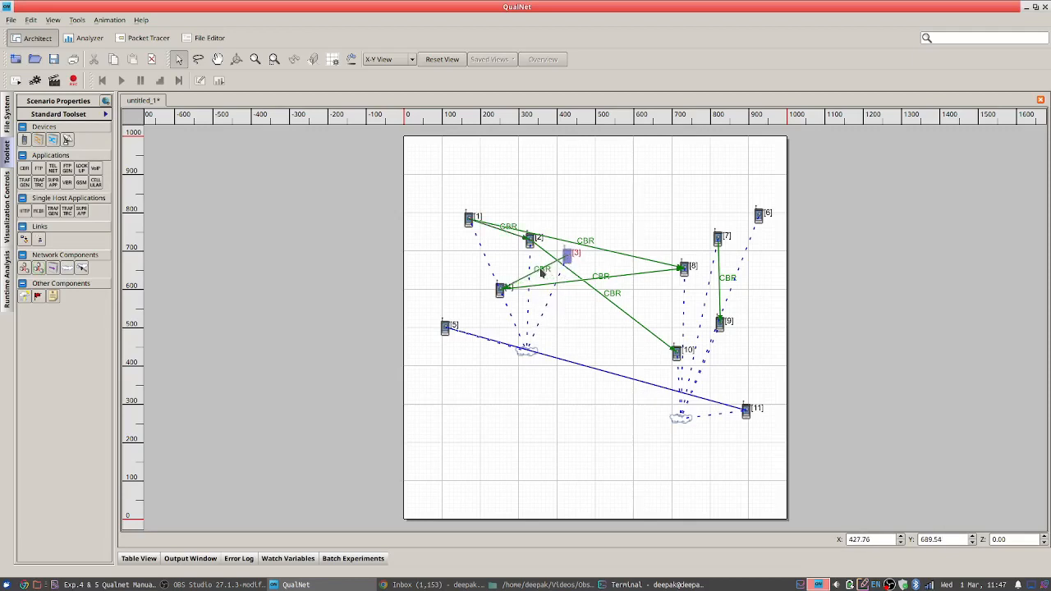
Set the CBR flow from node 3 to node 4 to start at 50 seconds and end at 300 seconds
click(542, 274)
right_click(543, 275)
click(565, 321)
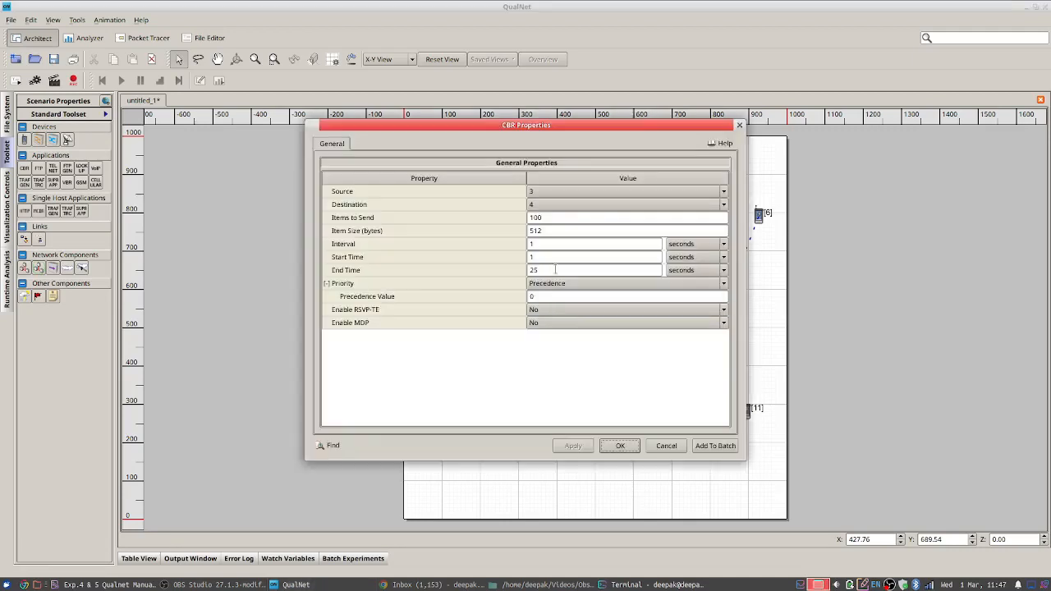
double_click(540, 256)
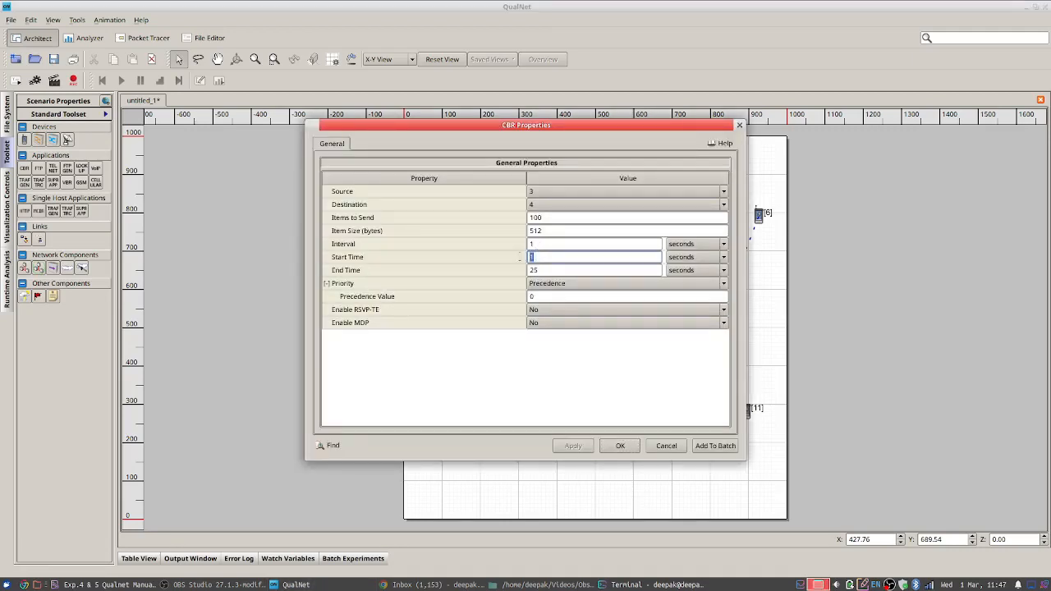
text(50)
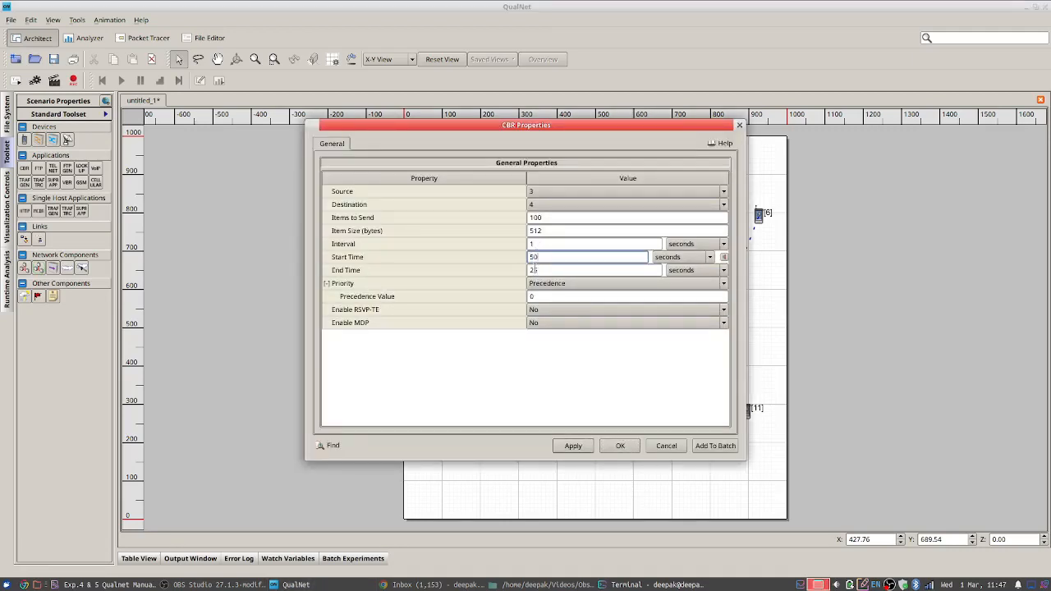
double_click(542, 270)
text(300)
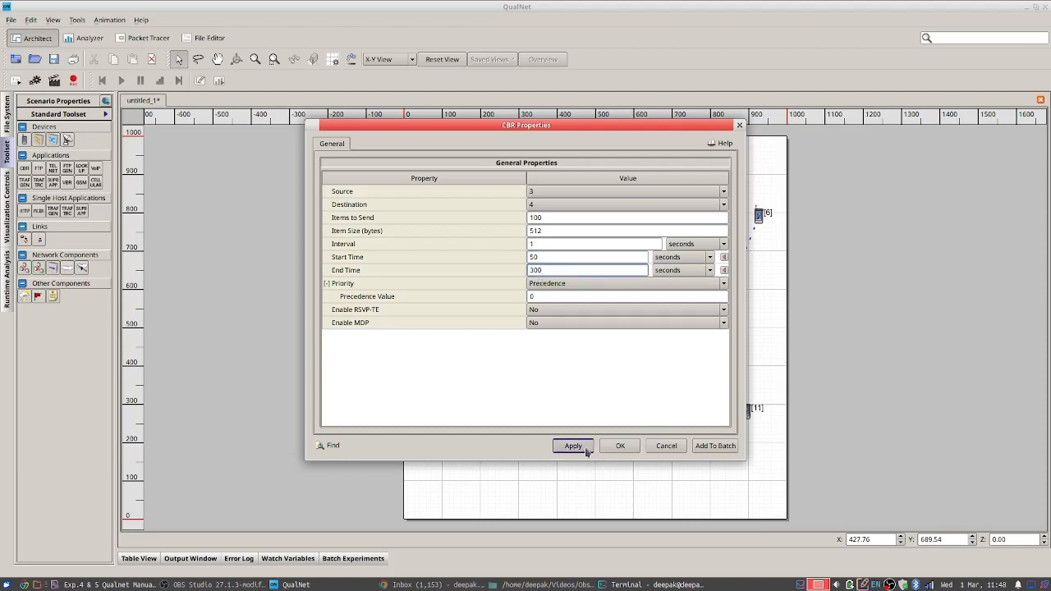
click(574, 445)
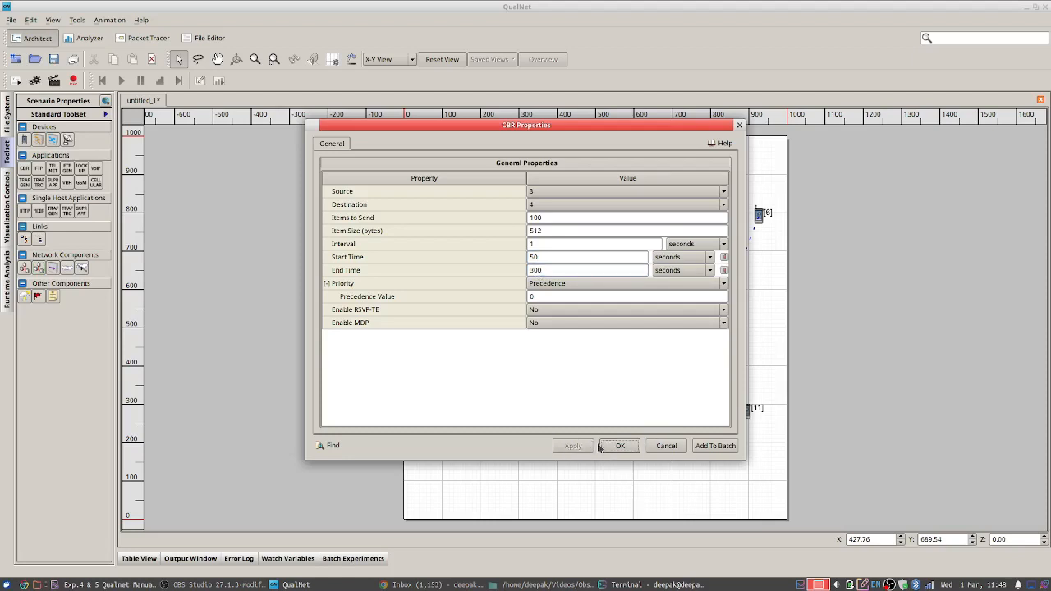
click(620, 446)
Check Table-5.2 and set the CBR flow from node 4 to node 8 to start at 75 seconds and end at 300 seconds
key(alt+Tab)
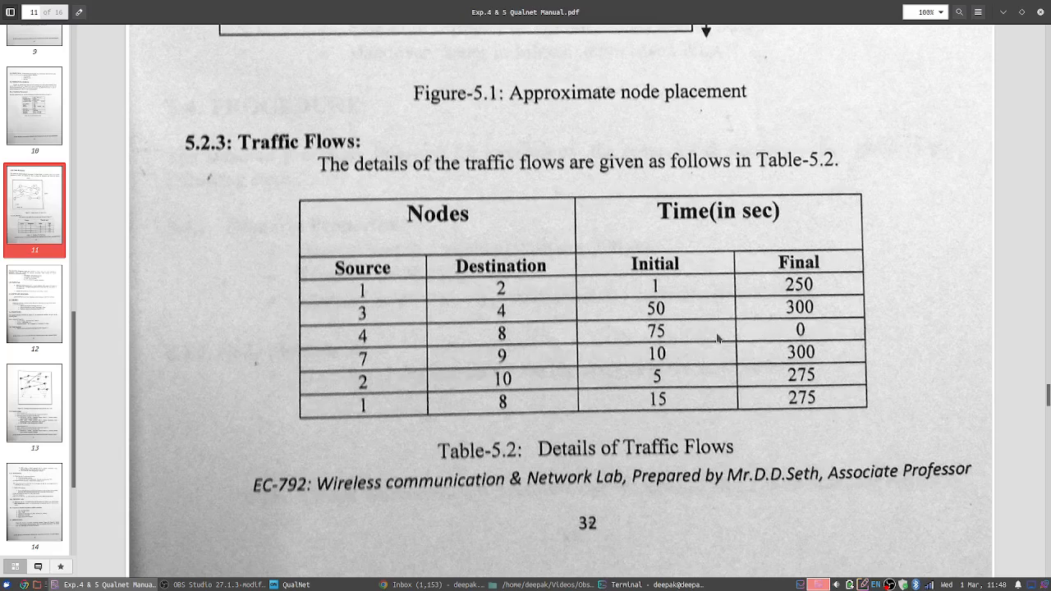
key(alt+Tab)
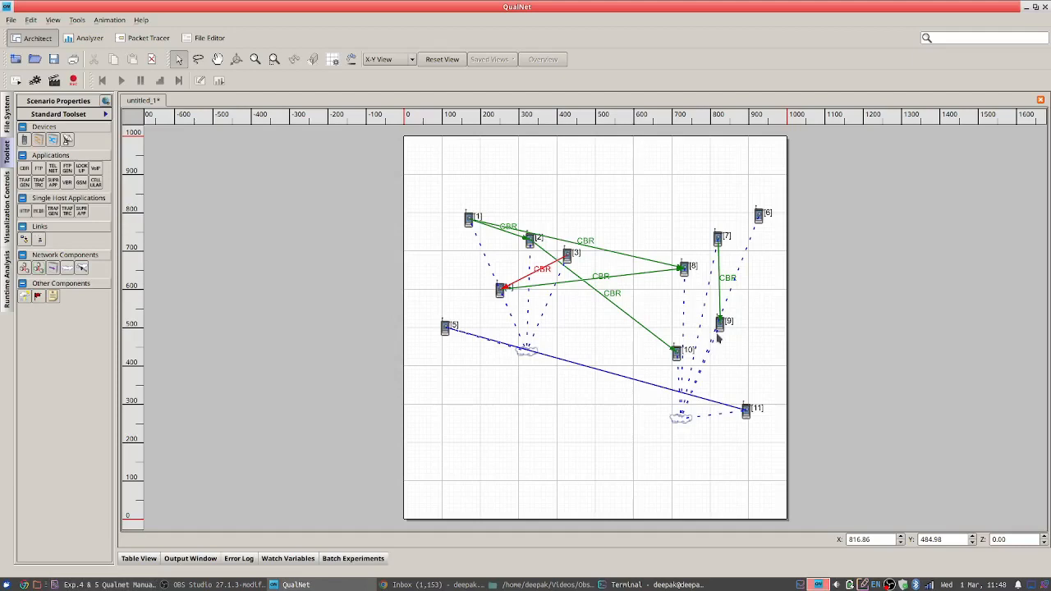
click(626, 281)
right_click(626, 281)
click(657, 329)
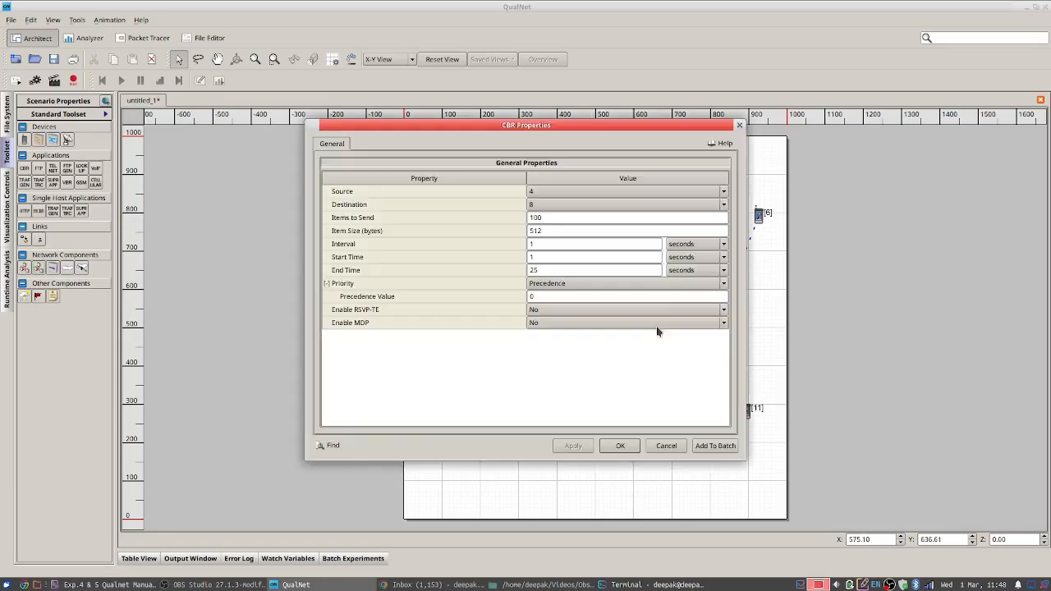
click(542, 258)
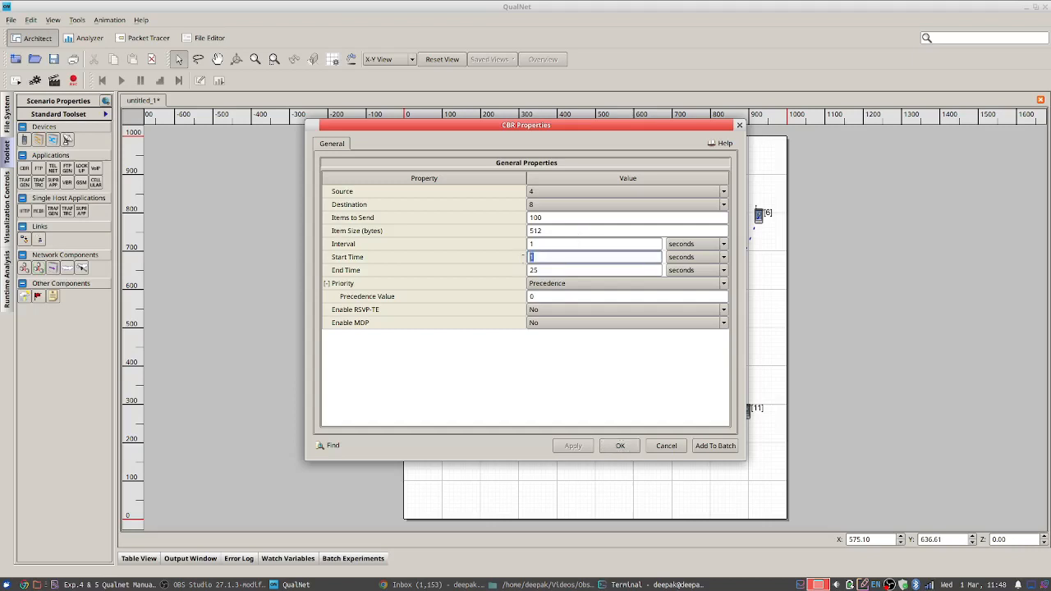
text(75)
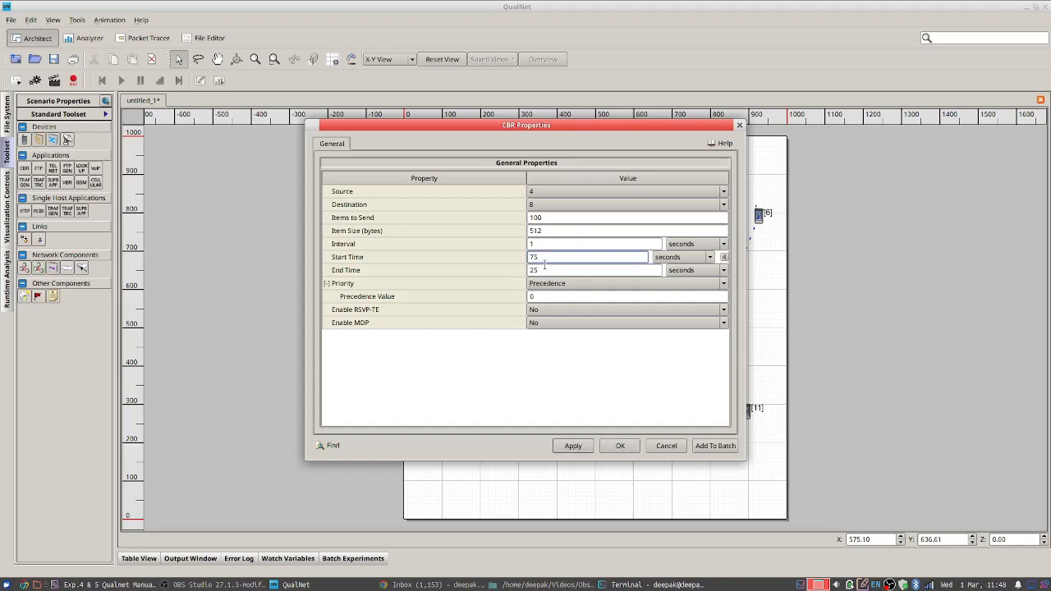
click(543, 270)
text(3)
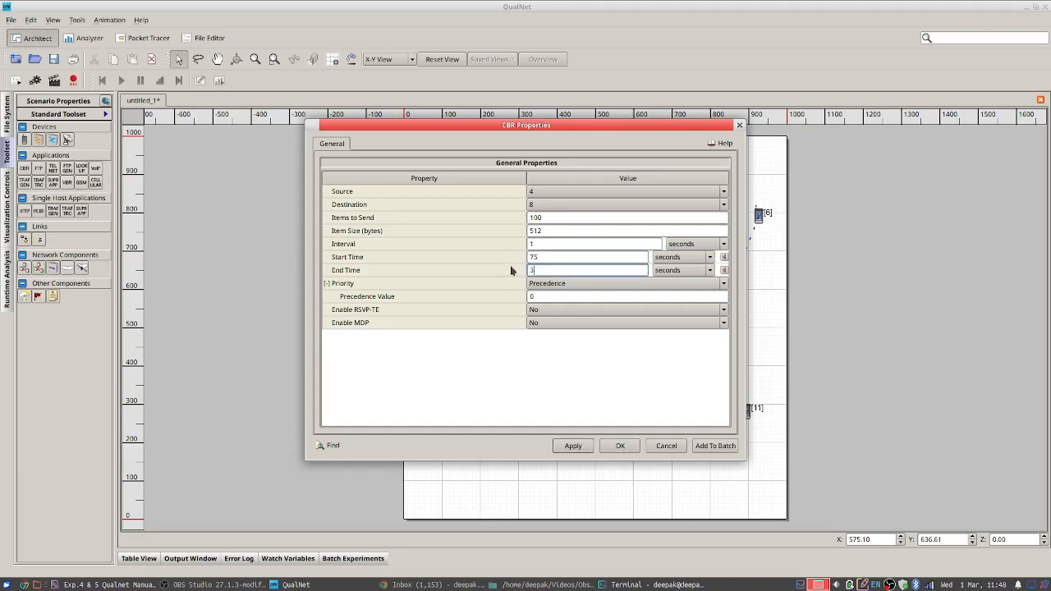
text(00)
click(575, 446)
click(620, 445)
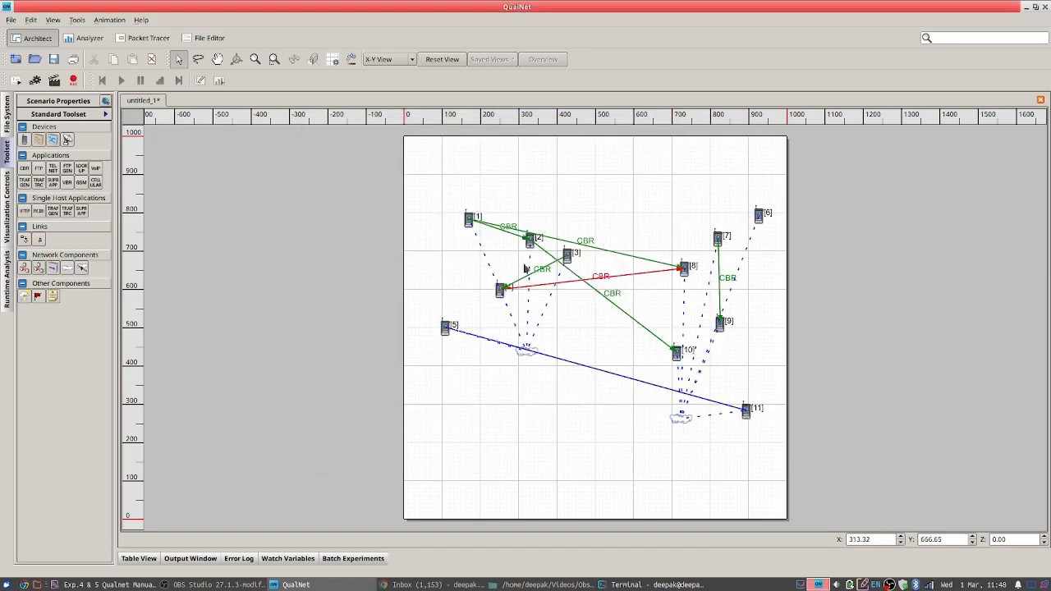
Check the fourth flow in Table-5.2 and move node 9 to about X 937, Y 555
key(alt+Tab)
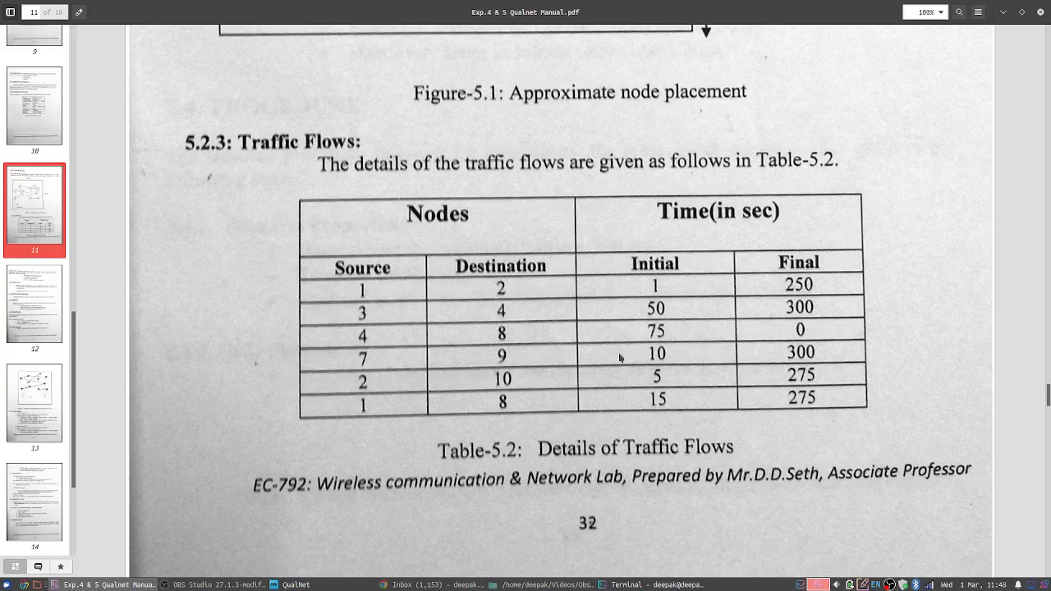
key(alt+Tab)
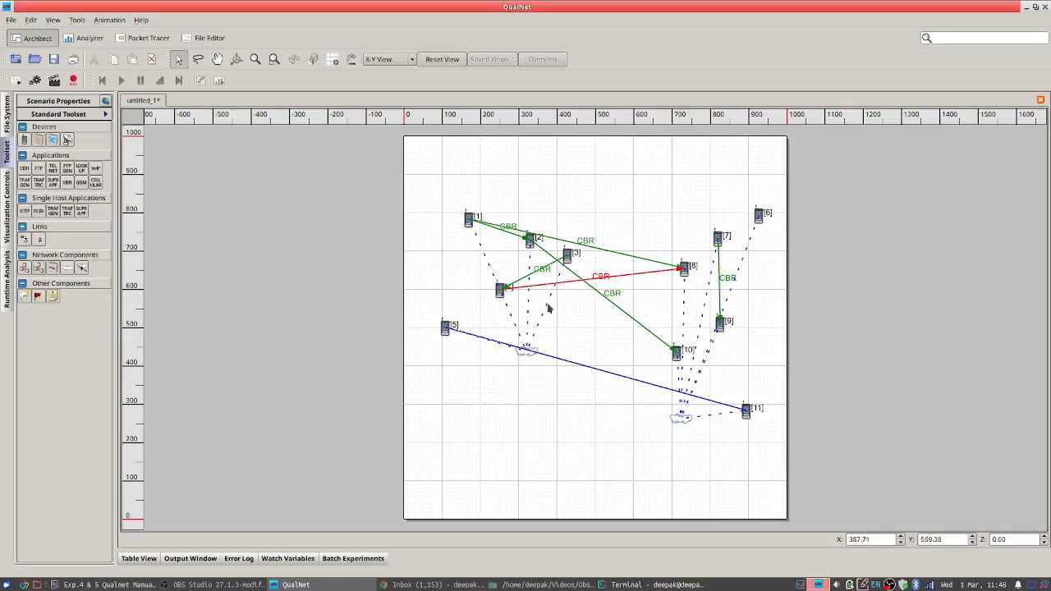
click(720, 278)
drag(721, 324, 762, 306)
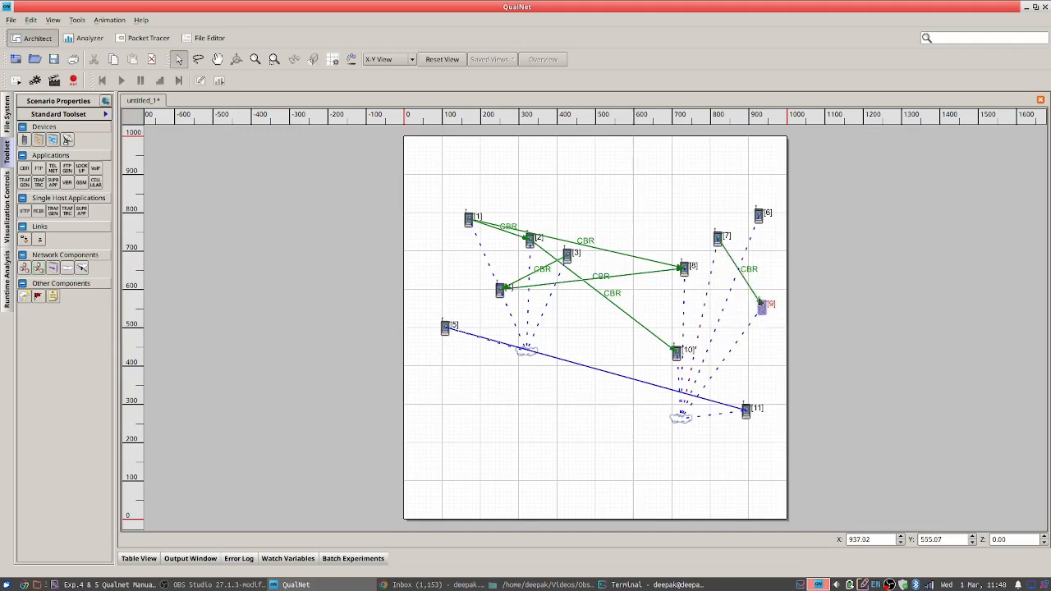
Set the CBR flow from node 7 to node 9 to start at 10 seconds and end at 300 seconds, following Table-5.2
click(754, 293)
right_click(754, 293)
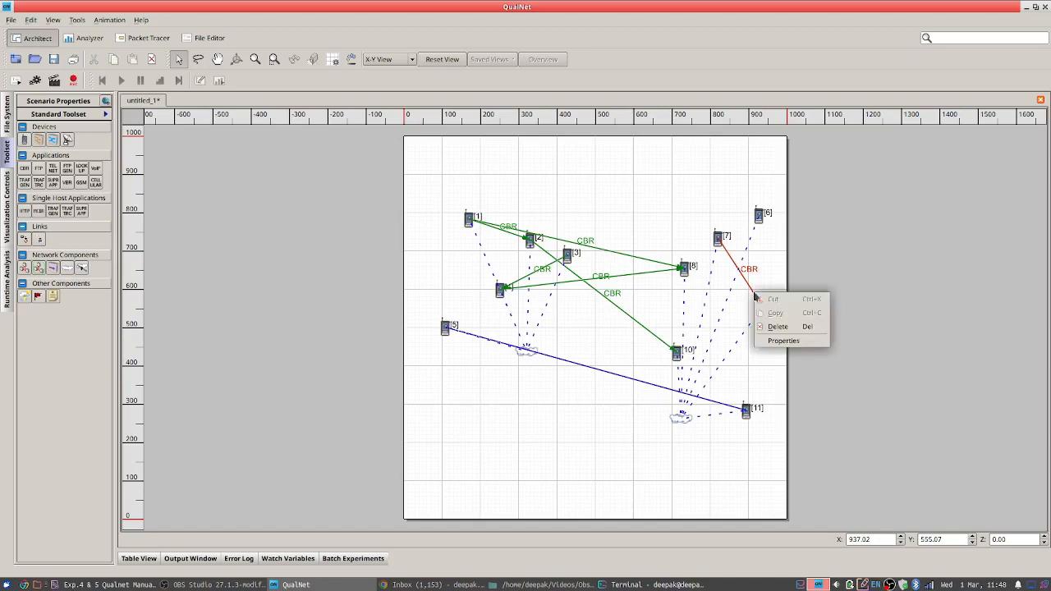
click(777, 341)
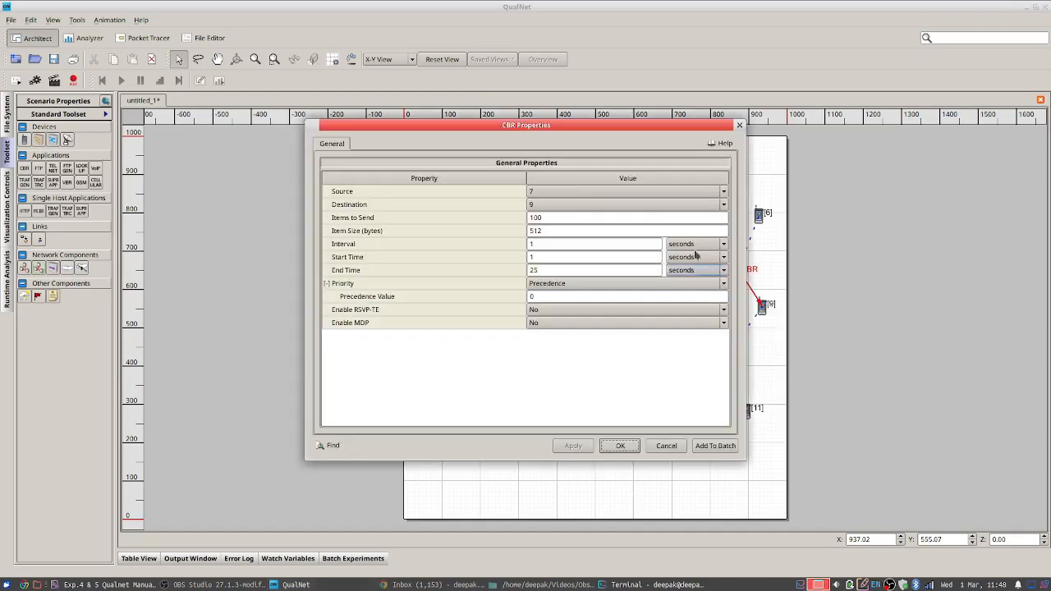
click(543, 257)
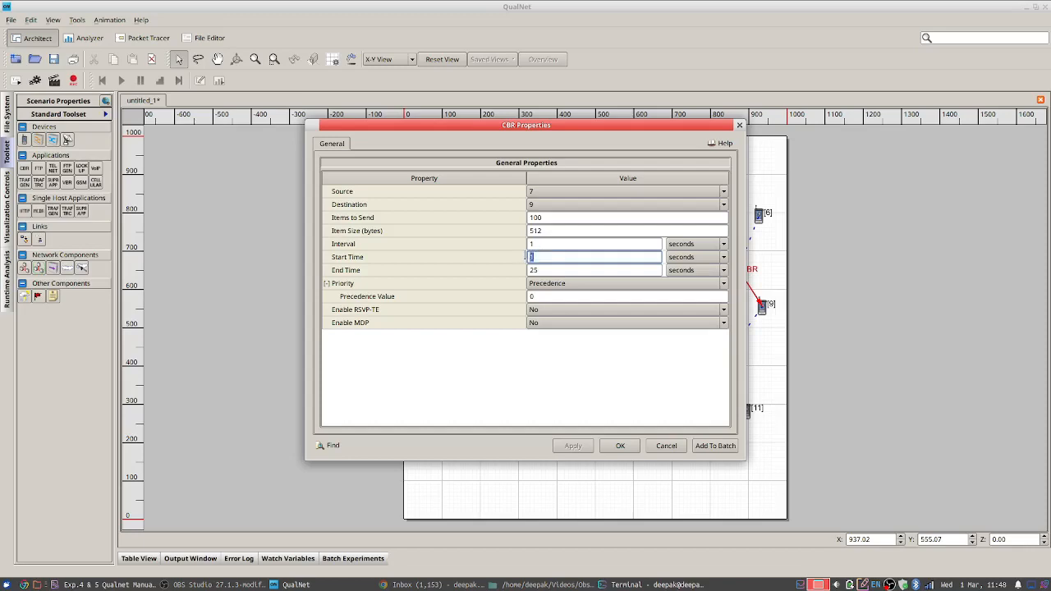
key(alt+Tab)
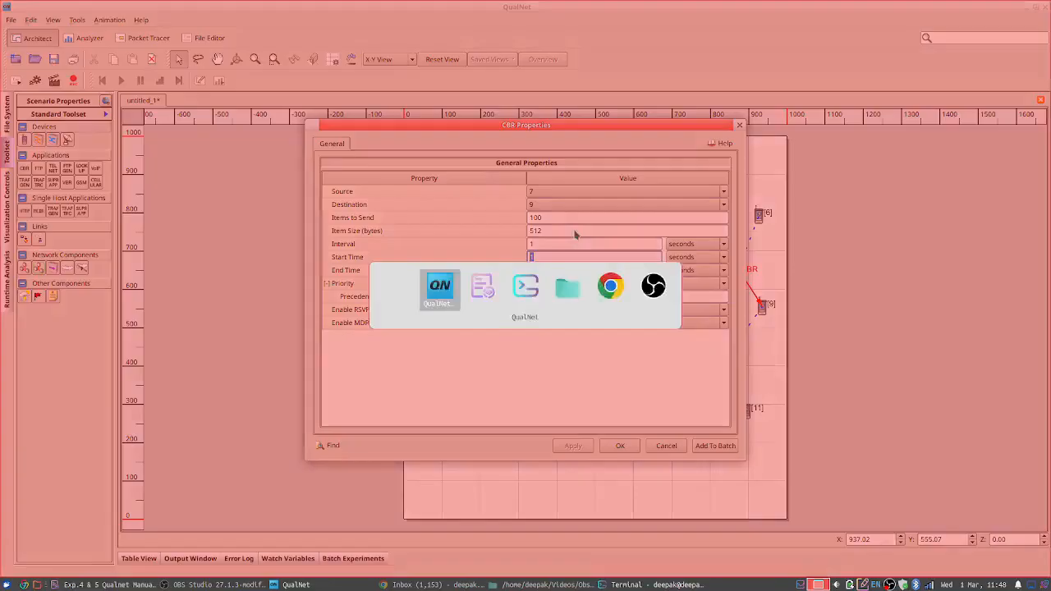
key(alt+Tab)
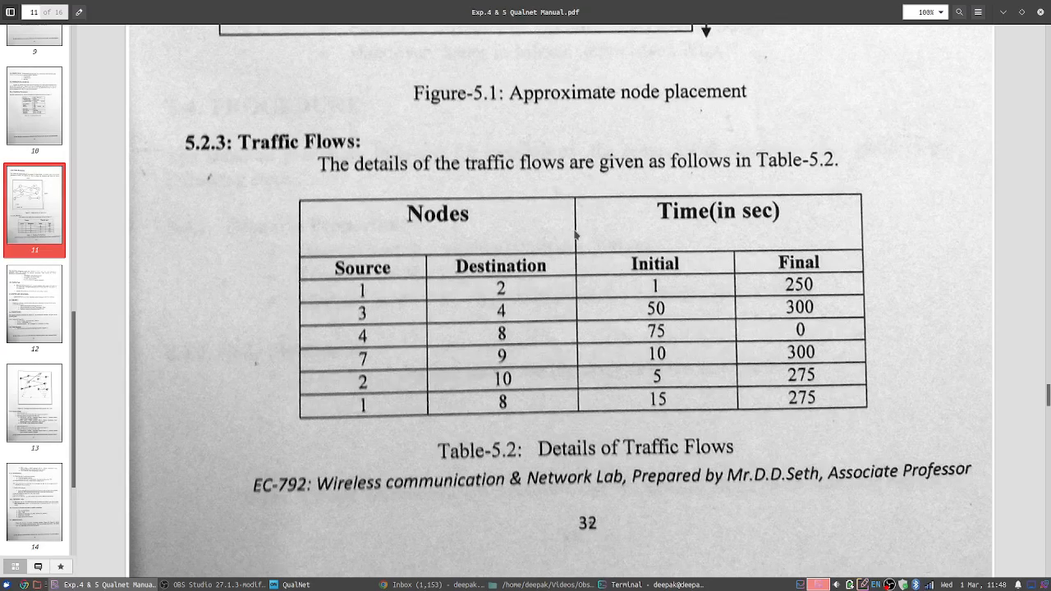
key(alt+Tab)
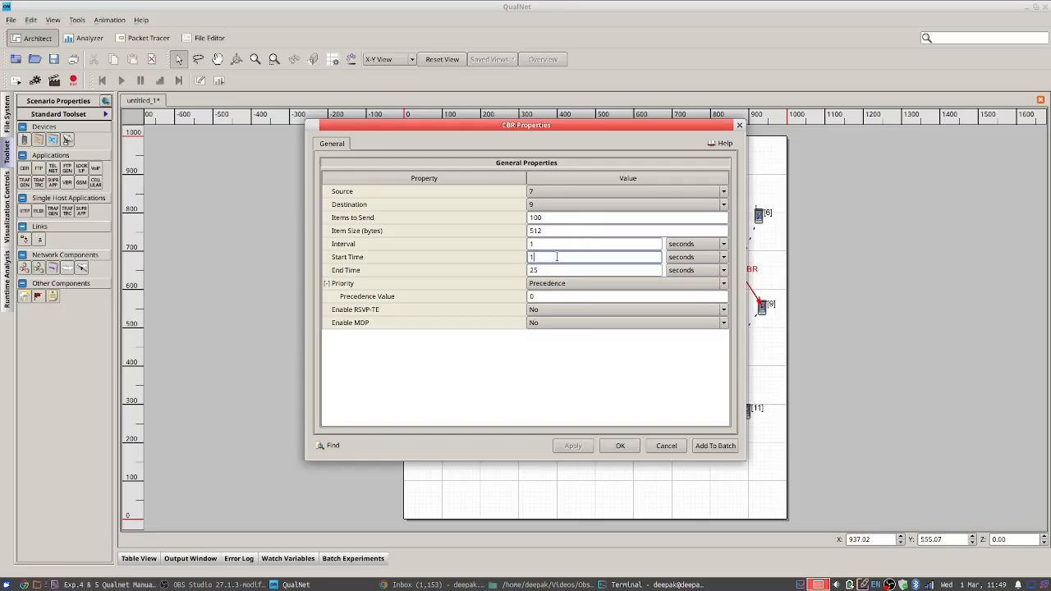
text(0)
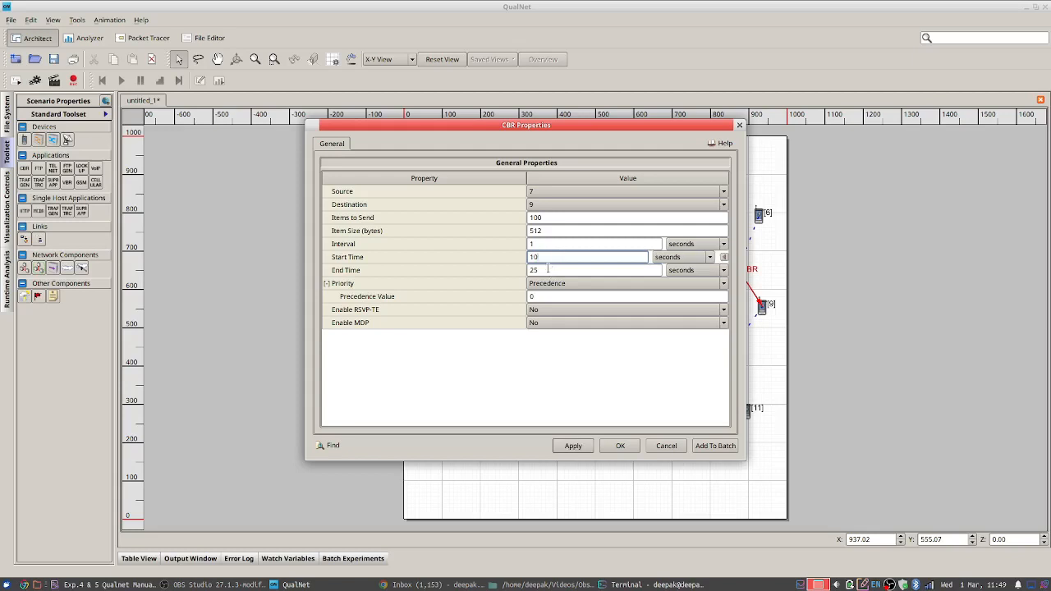
key(Tab)
text(300)
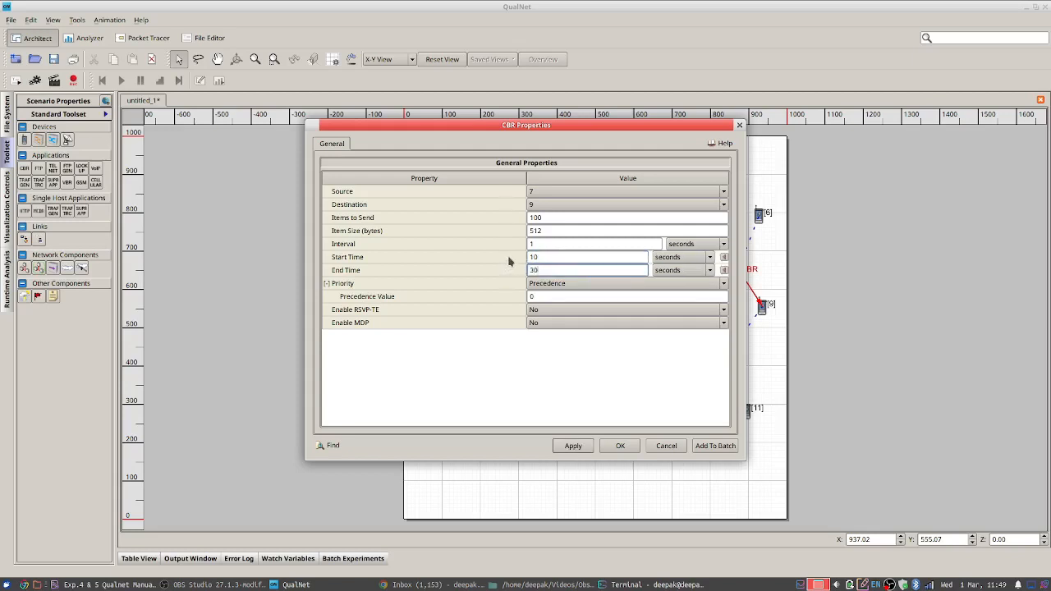
click(563, 448)
click(620, 446)
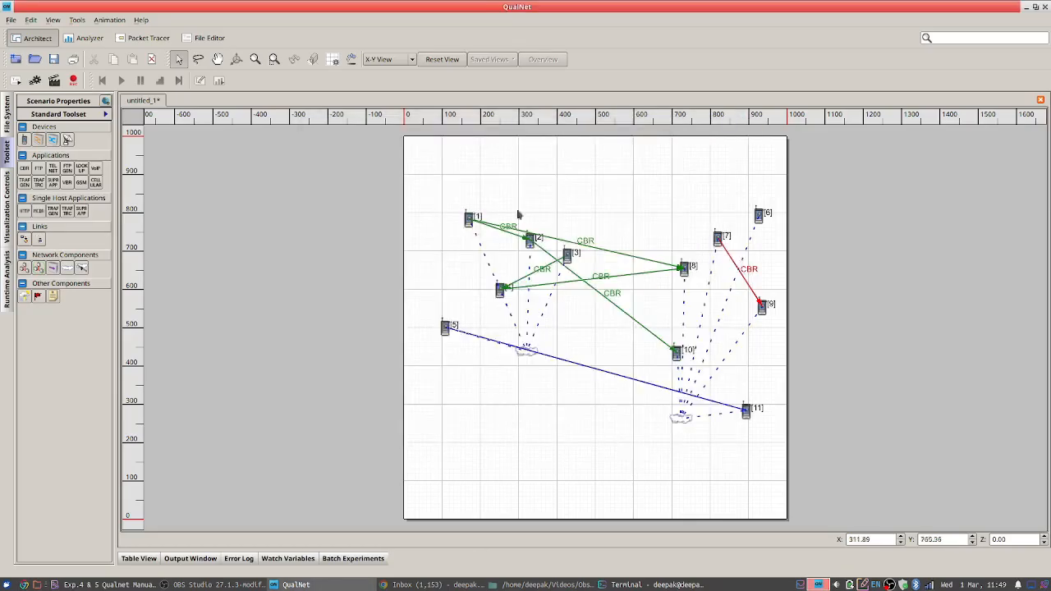
Check Table-5.2 and set the CBR flow from node 2 to node 10 to start at 5 seconds and end at 275 seconds
key(alt+Tab)
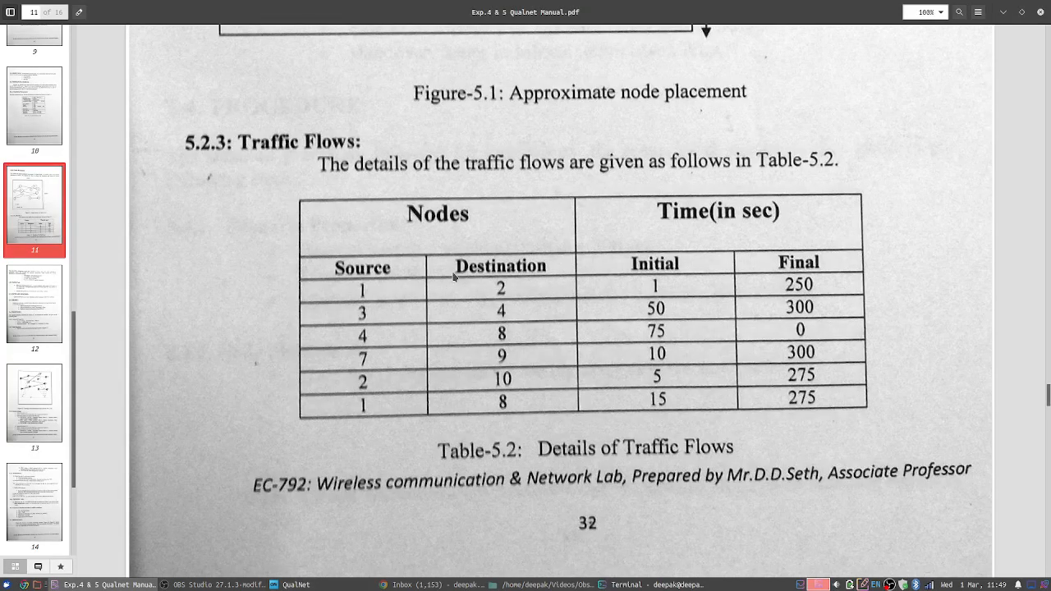
key(alt+Tab)
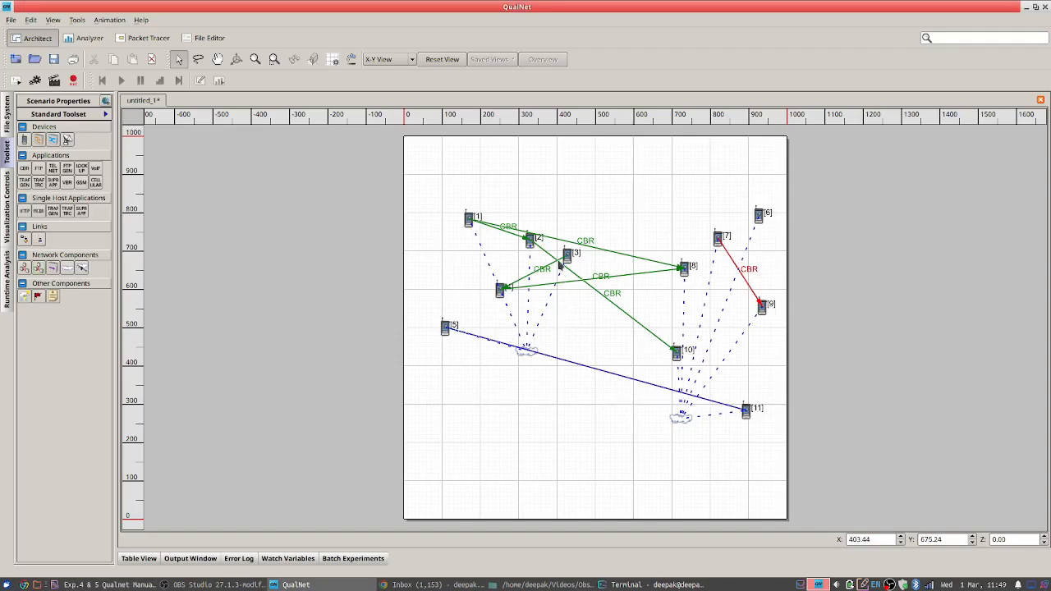
click(629, 321)
right_click(629, 321)
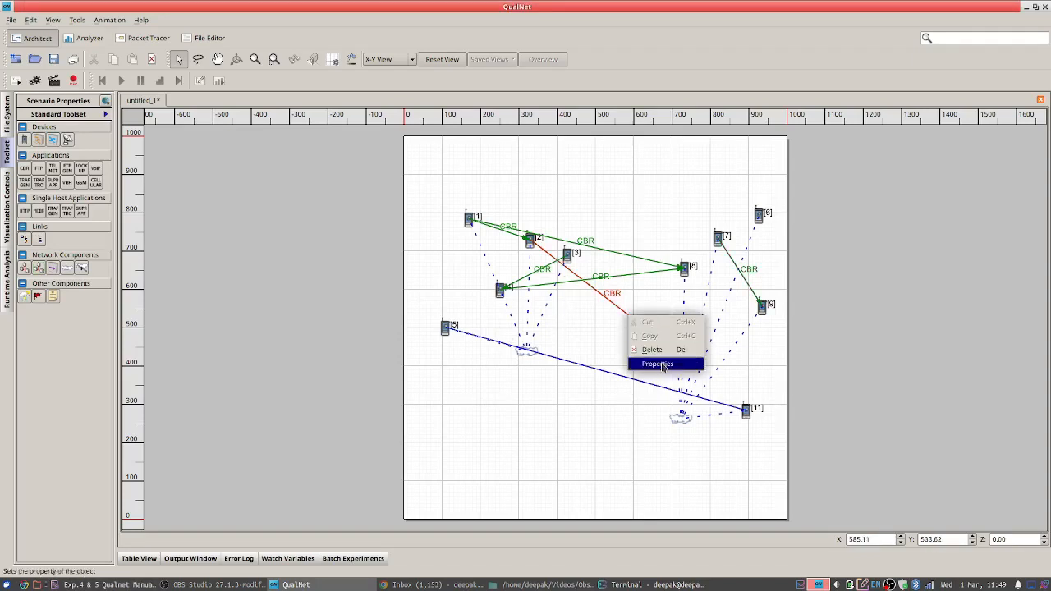
click(665, 366)
mouse_move(543, 259)
mouse_down()
mouse_move(518, 259)
mouse_move(536, 270)
mouse_up()
text(5)
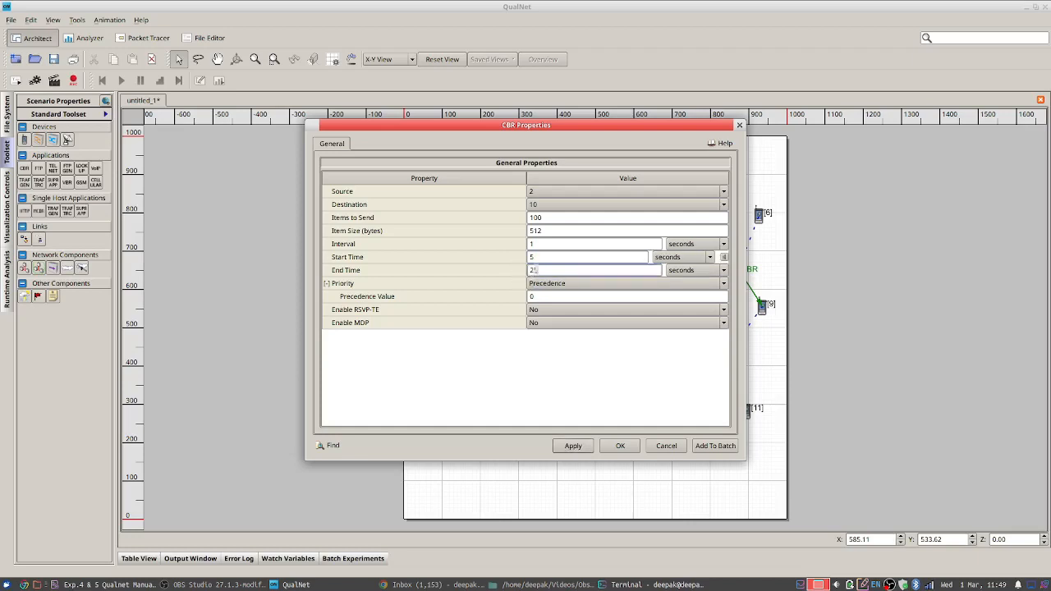
text(7)
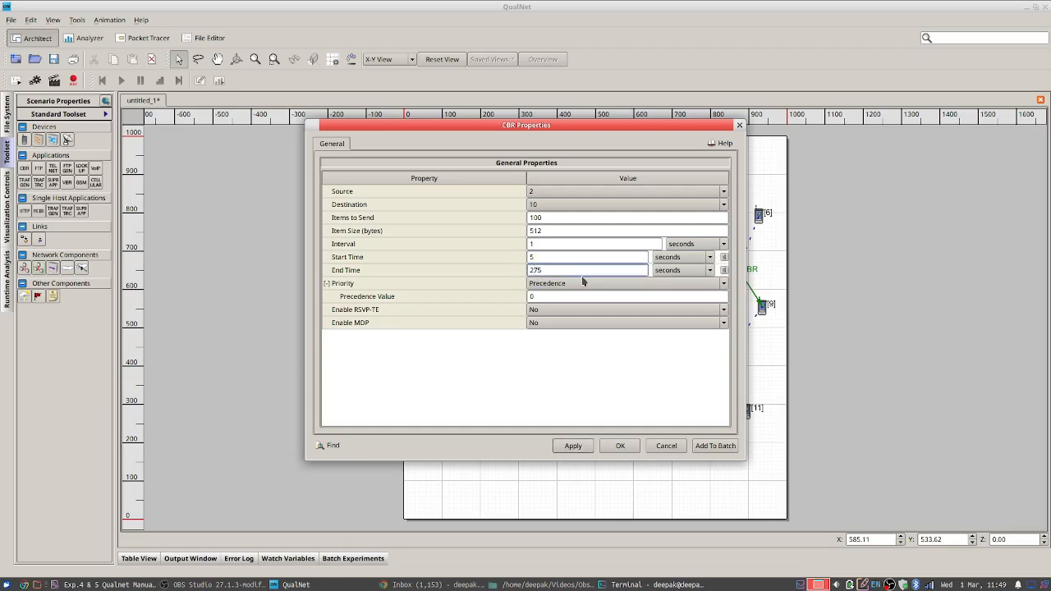
click(573, 446)
click(620, 446)
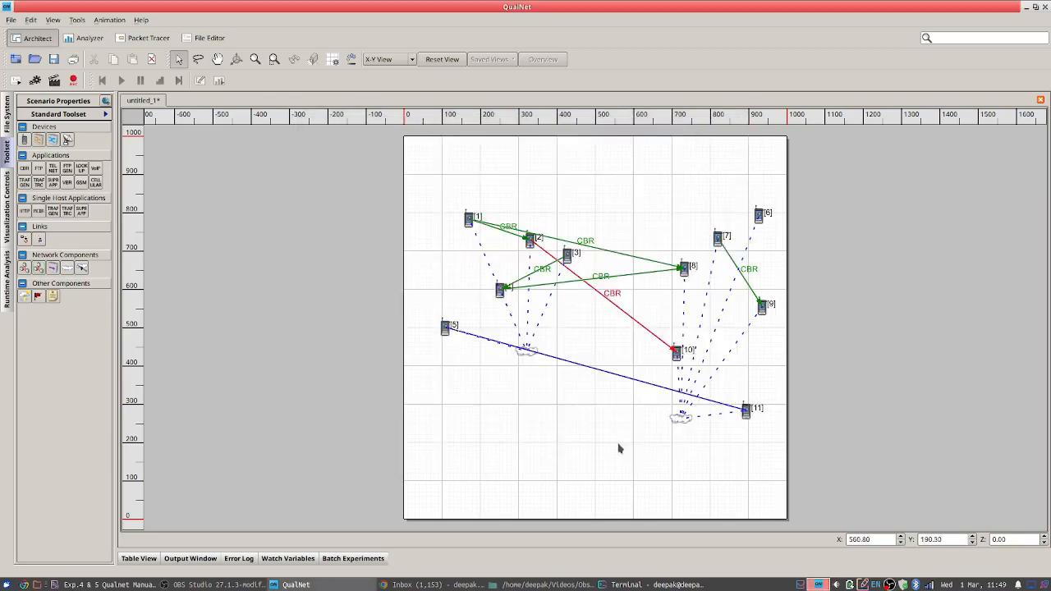
Check Table-5.2 and set the CBR flow from node 1 to node 8 to start at 15 seconds and end at 275 seconds
key(alt+Tab)
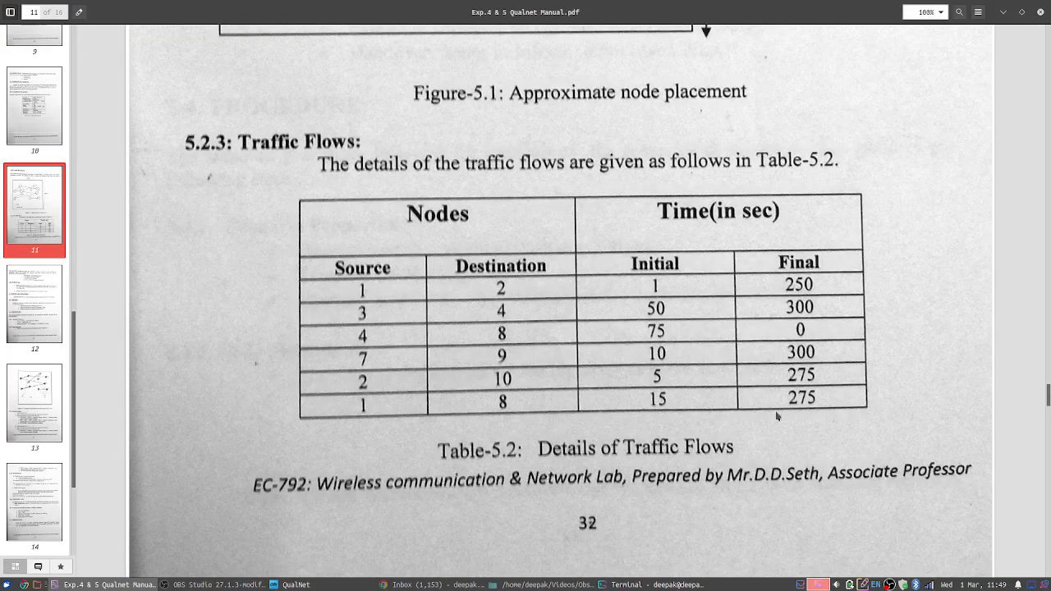
key(alt+Tab)
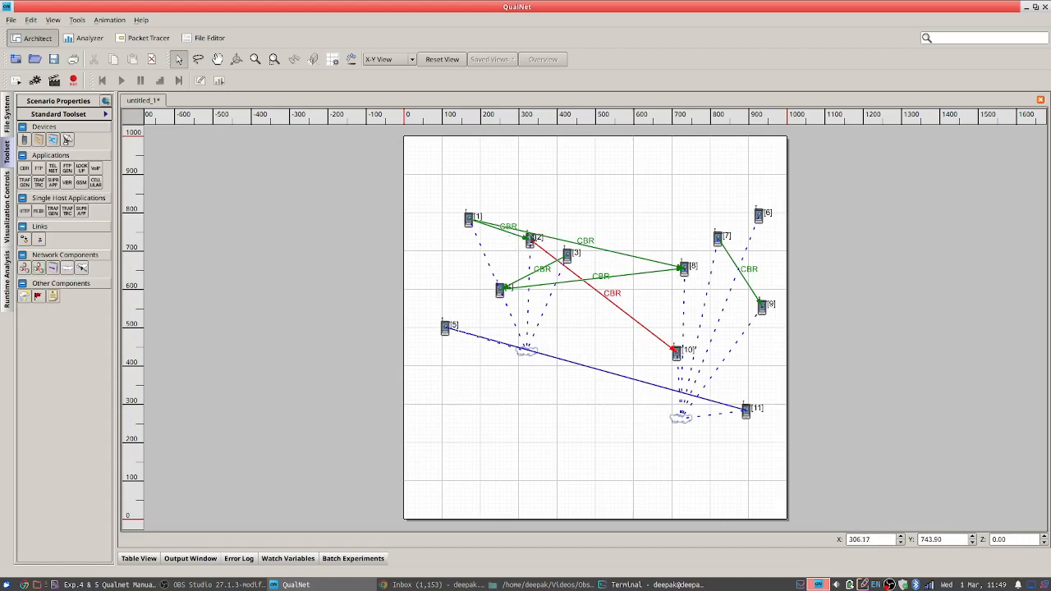
click(622, 255)
right_click(622, 259)
click(649, 301)
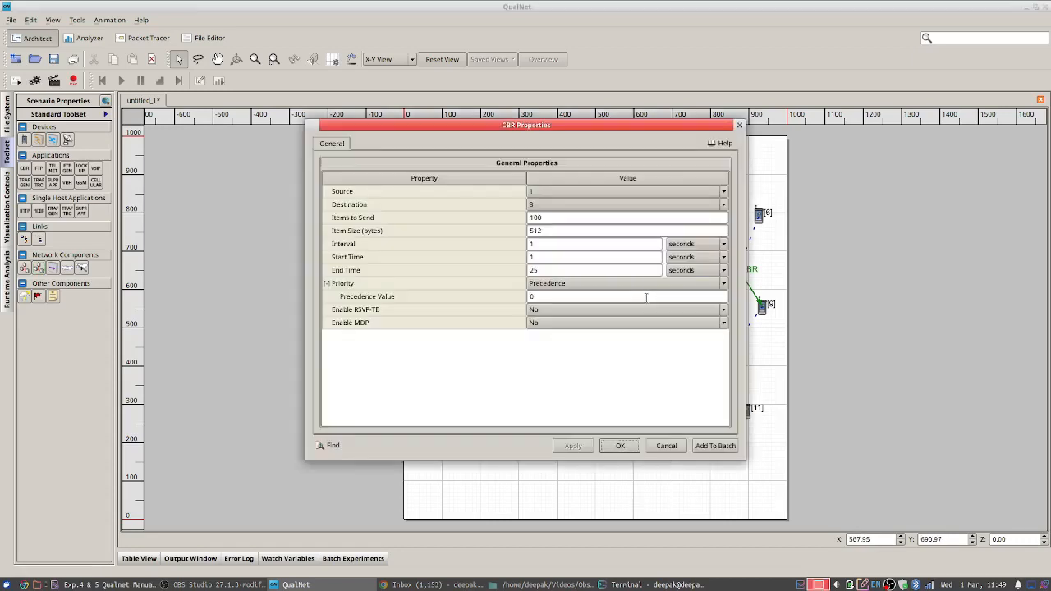
click(546, 243)
text(5)
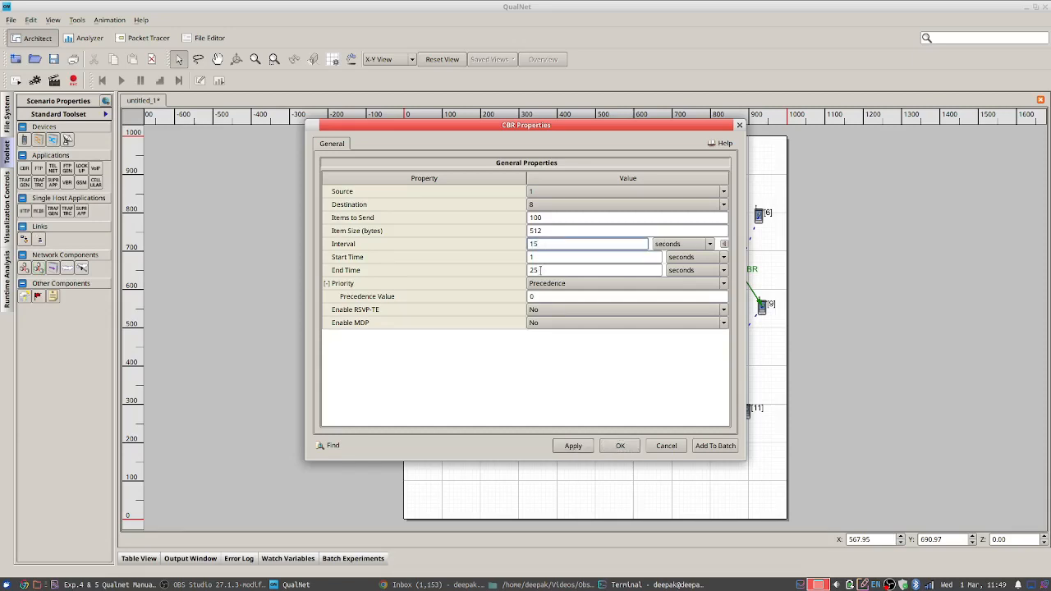
key(BackSpace)
click(536, 258)
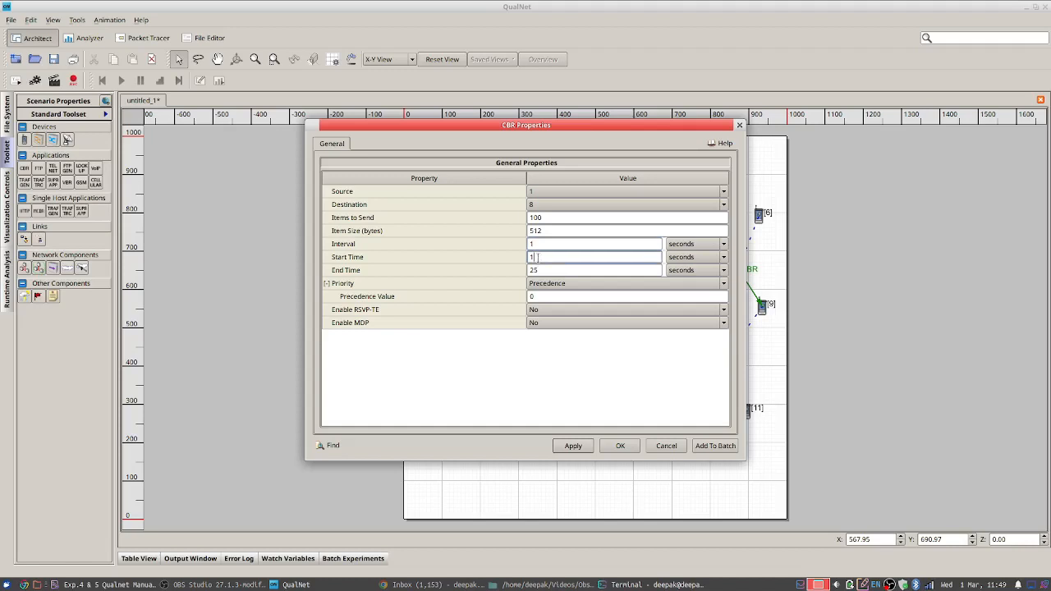
text(5)
click(534, 269)
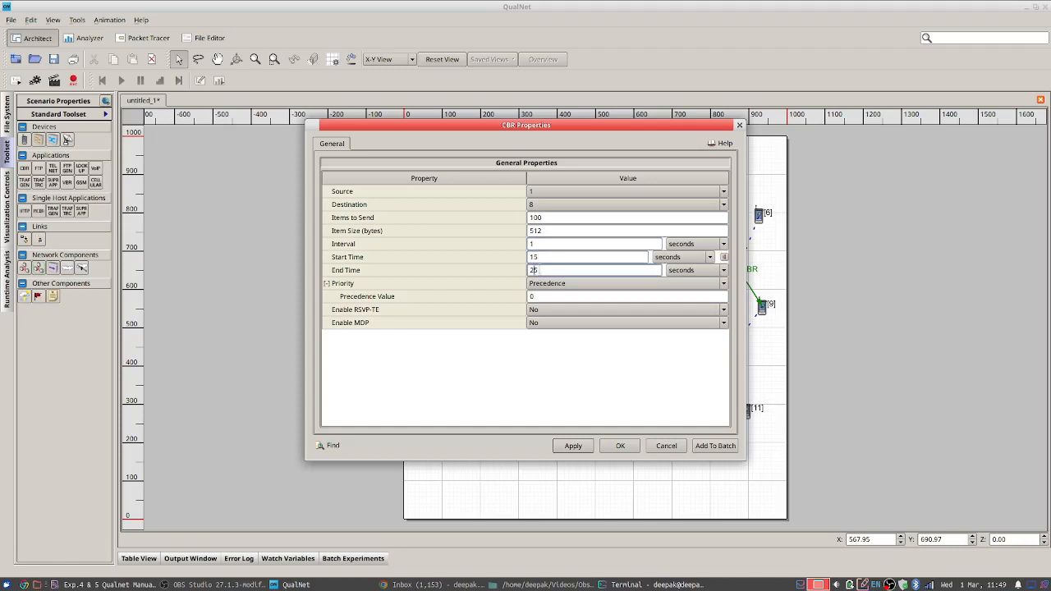
text(7)
click(568, 445)
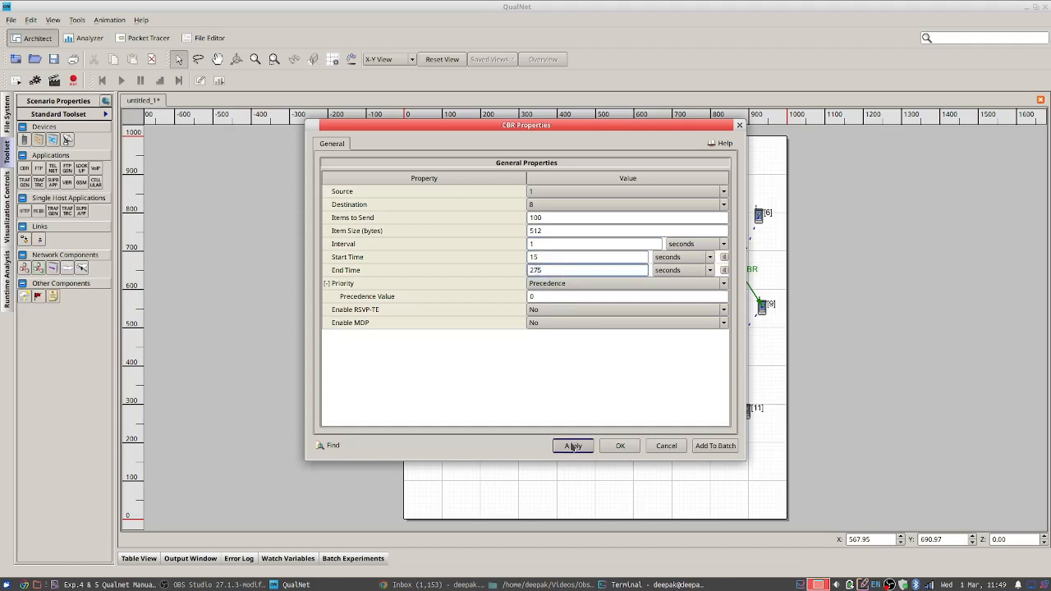
click(610, 446)
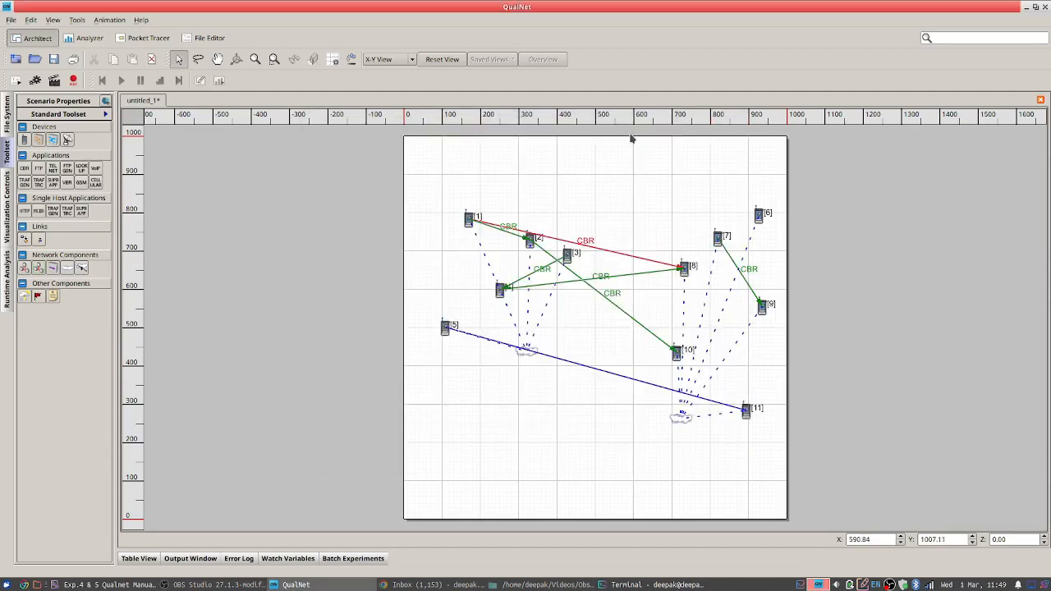
Check the remaining procedure in the Qualnet manual and save the scenario under the name infras_static.config
key(alt+Tab)
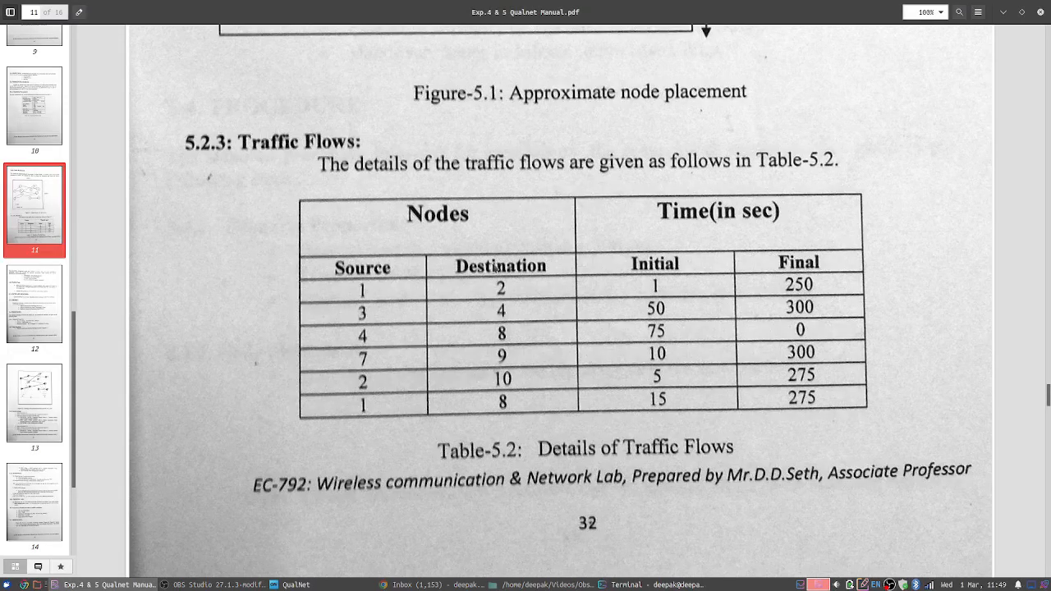
scroll(493, 273, down, 5)
scroll(492, 274, down, 20)
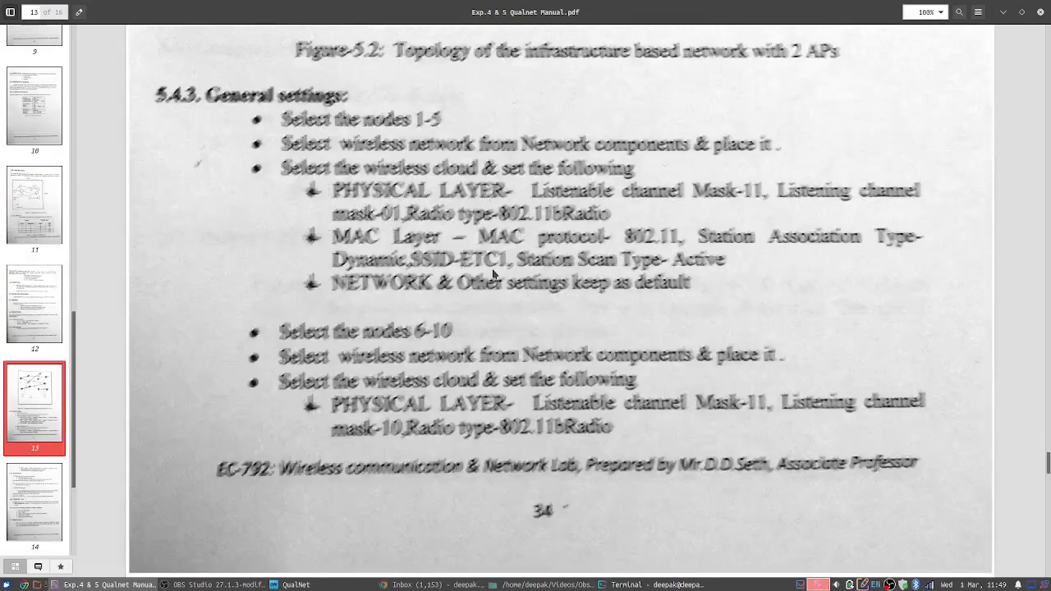
scroll(491, 271, up, 8)
scroll(495, 274, down, 9)
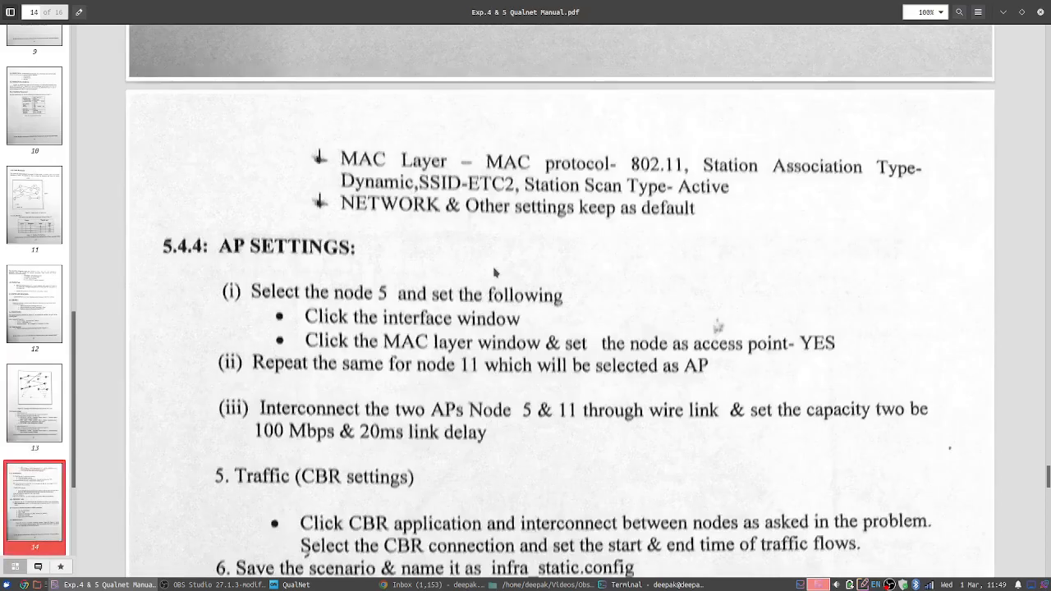
key(alt+Tab)
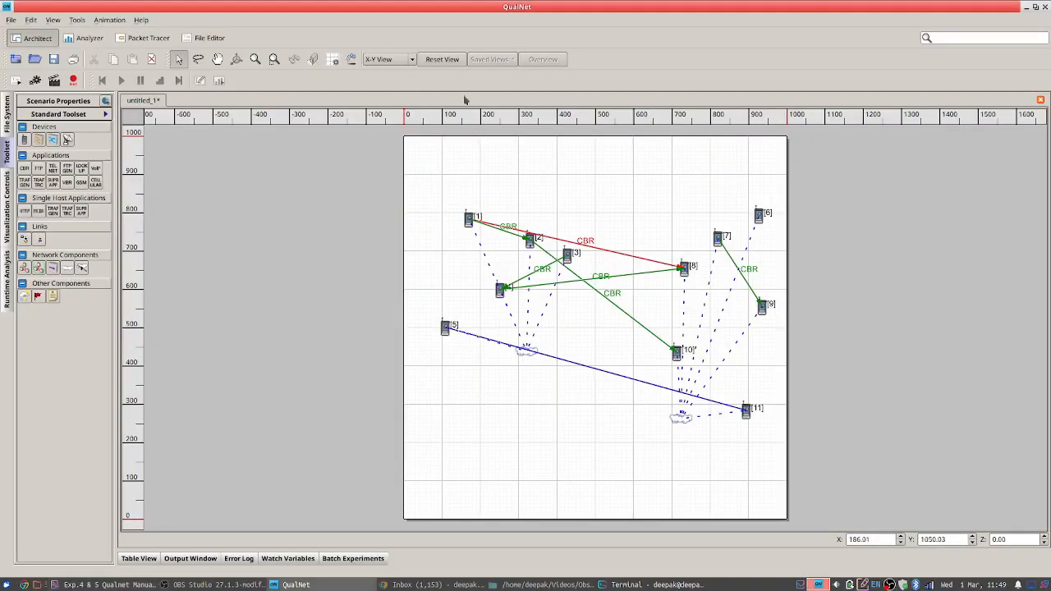
click(12, 21)
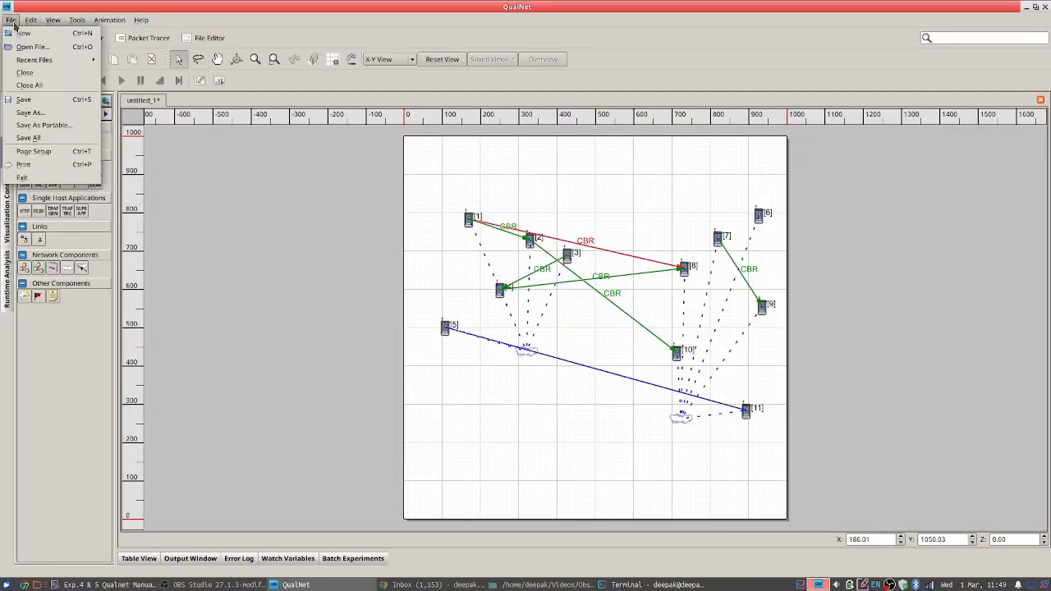
click(36, 115)
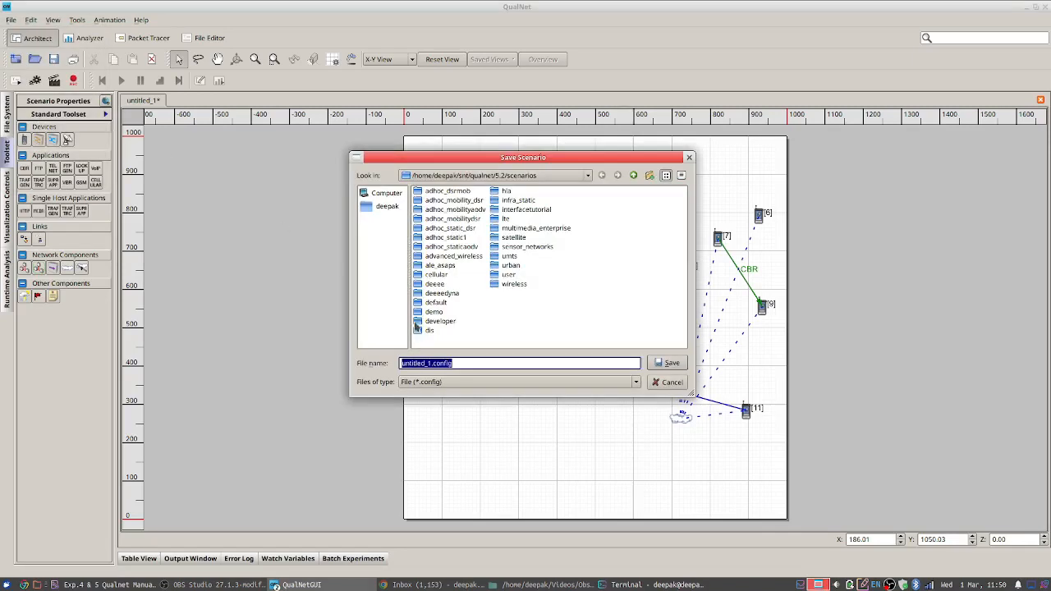
drag(433, 363, 395, 363)
text(infra)
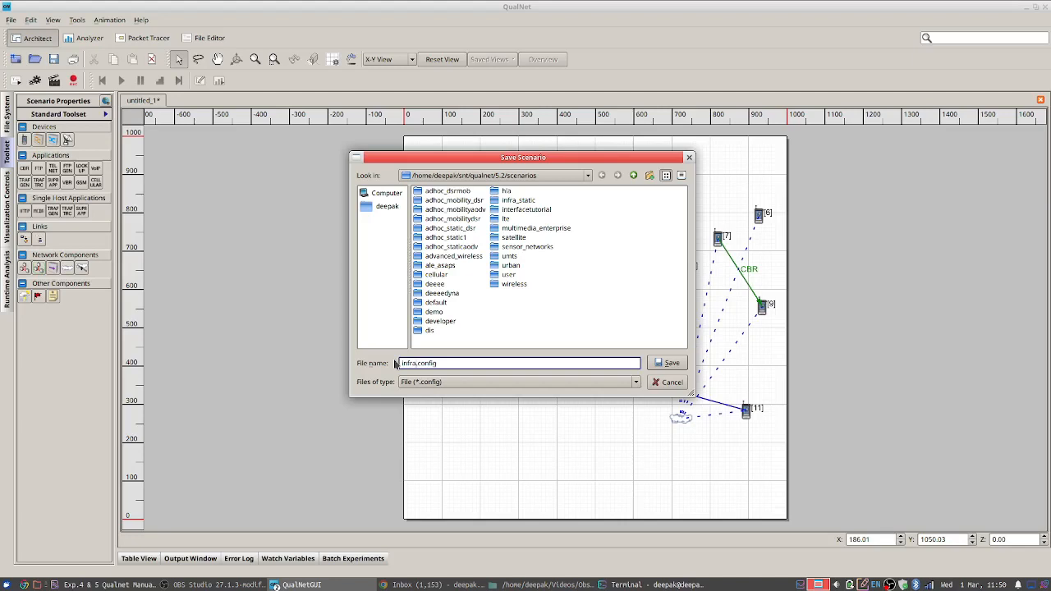
text(s_static)
click(671, 363)
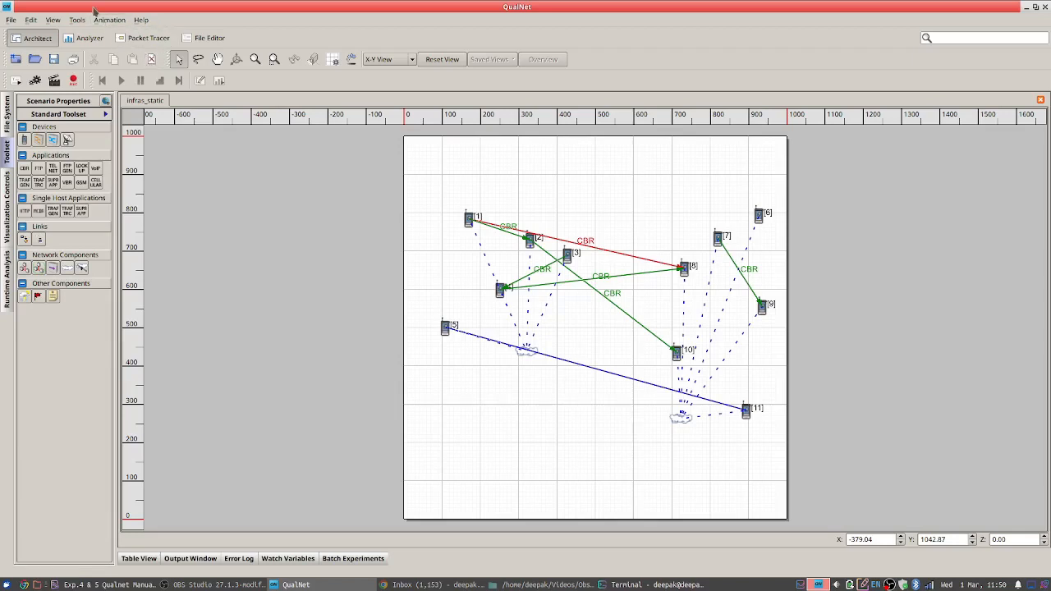
Run the simulation of the infras_static scenario and play it through to completion
click(439, 271)
click(78, 25)
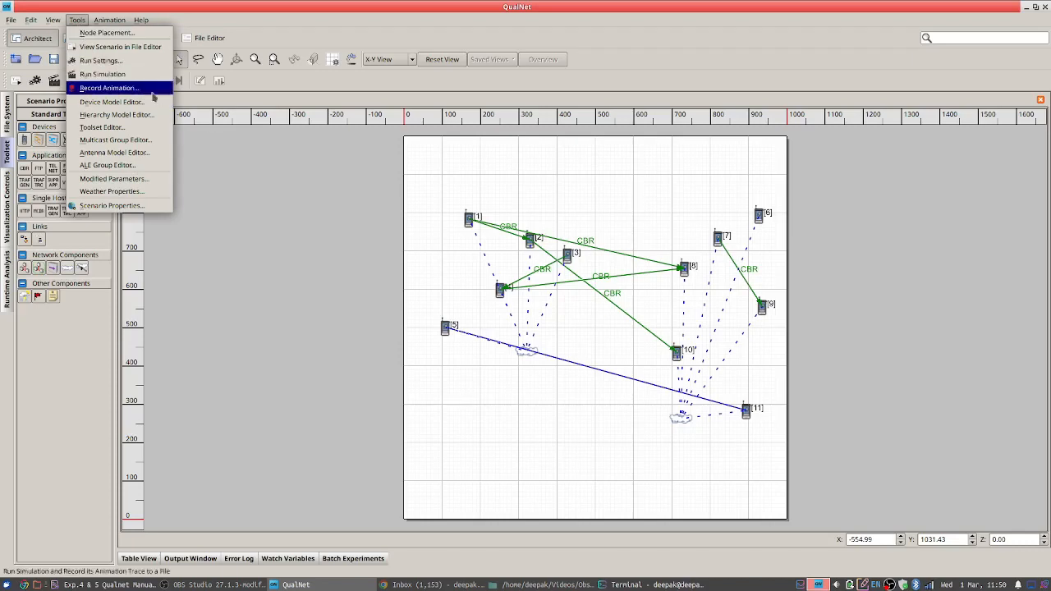
click(104, 74)
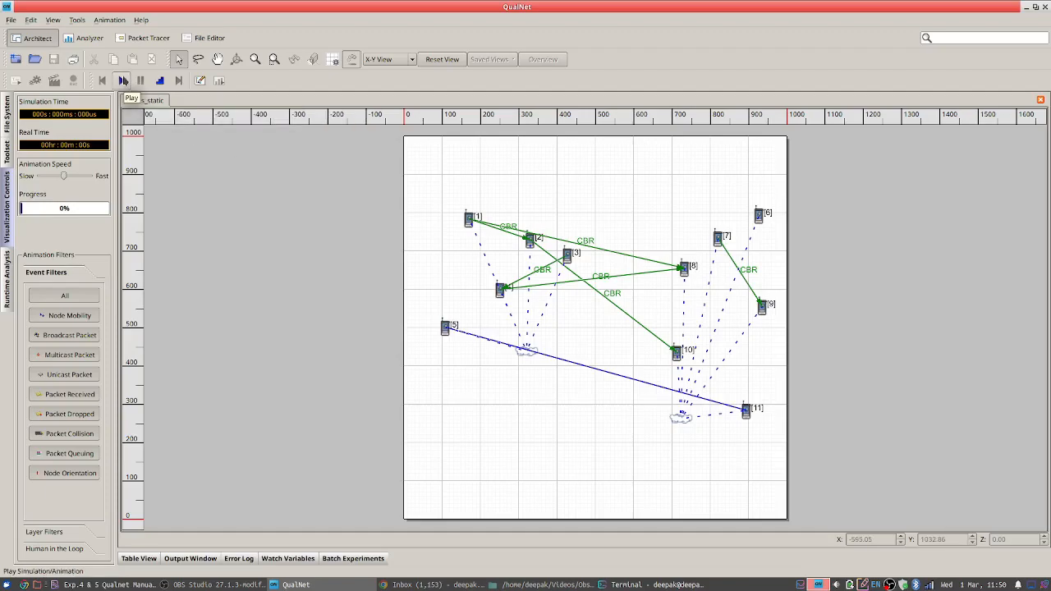
click(123, 80)
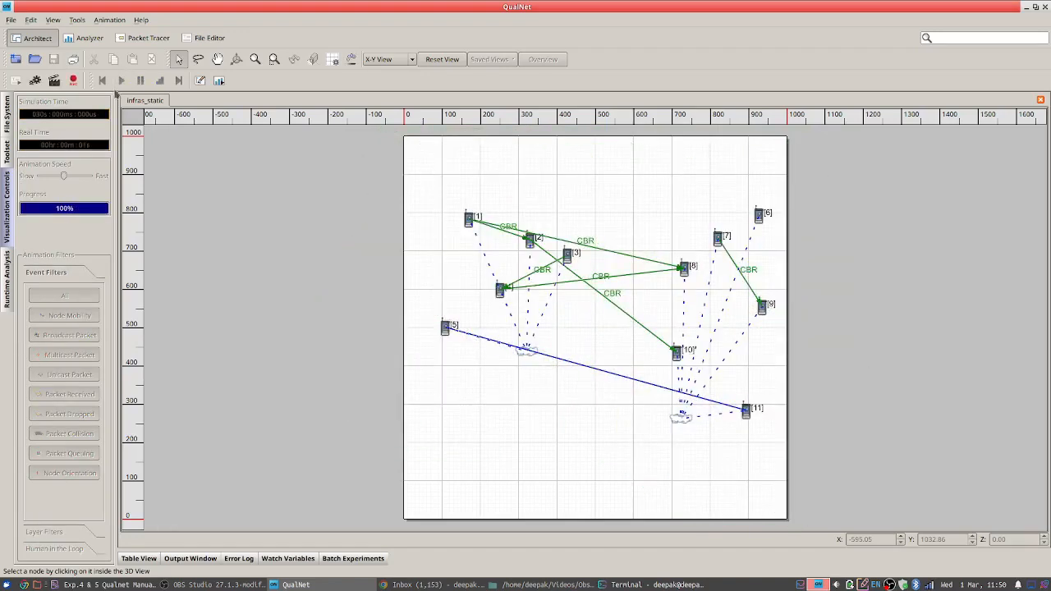
Analyze the simulation statistics and graph the CBR Client first packet sent, last packet sent and throughput per node
click(220, 81)
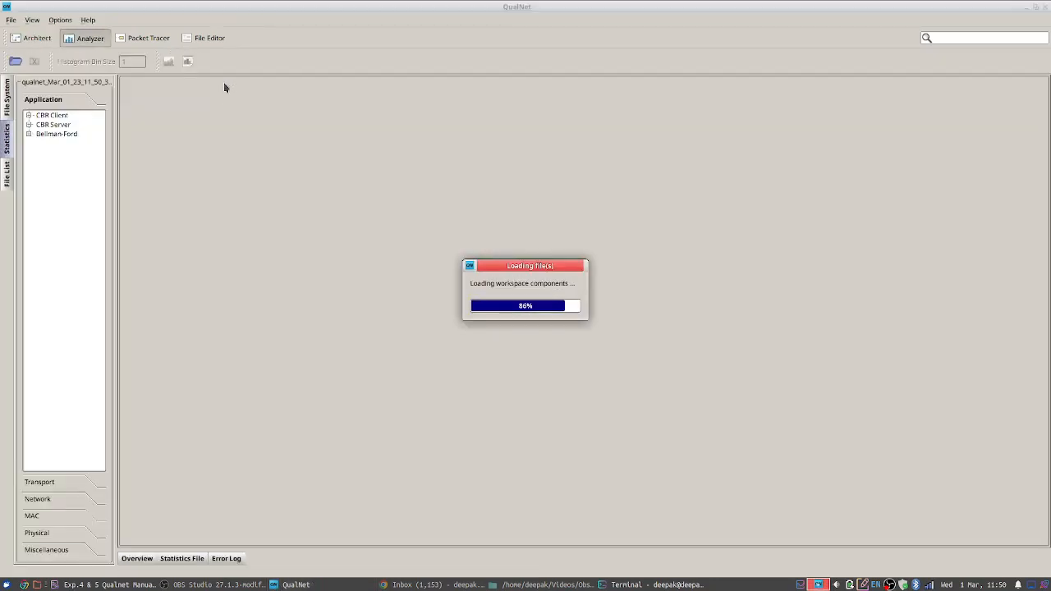
click(28, 115)
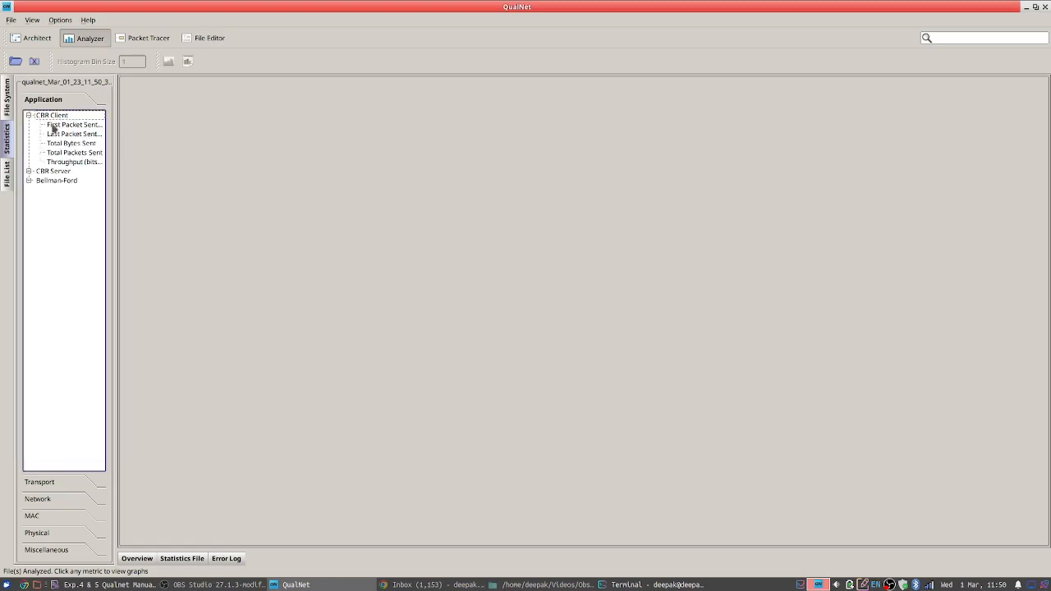
click(69, 125)
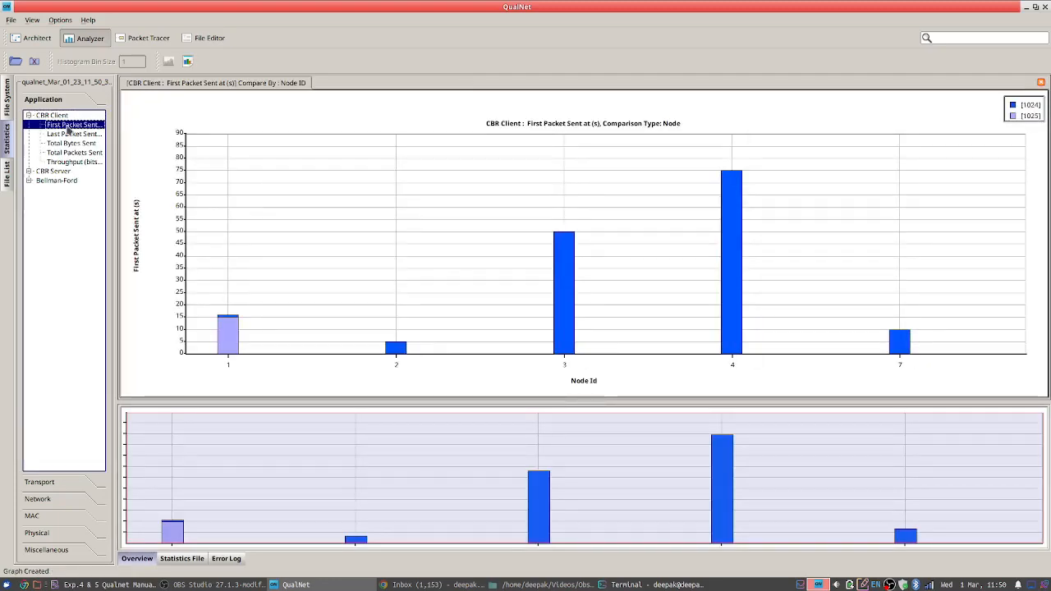
click(74, 134)
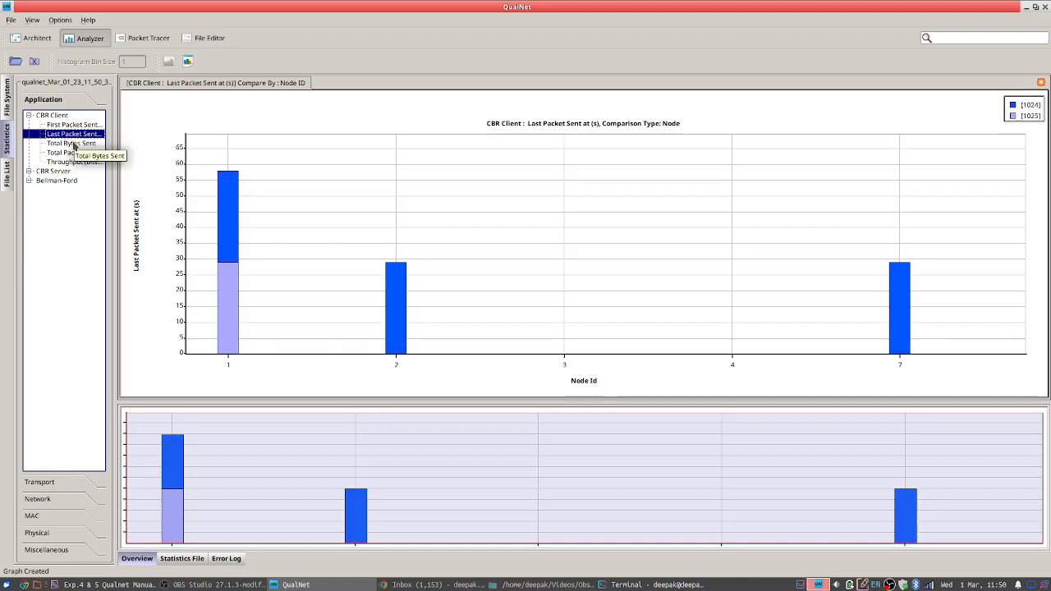
click(72, 164)
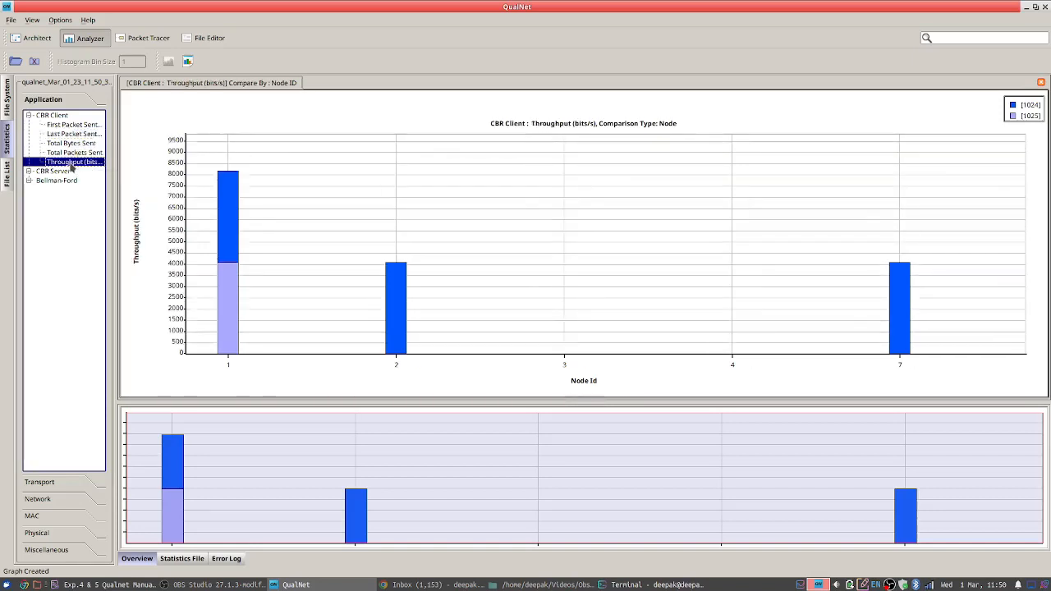
Graph the CBR Server total packets received, throughput and average end-to-end delay per node
click(29, 171)
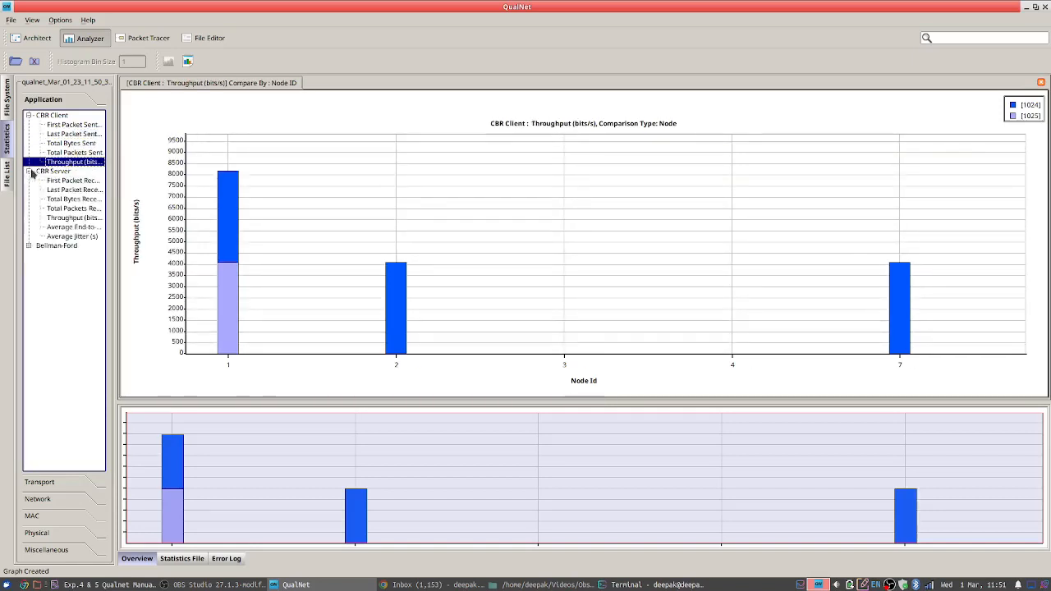
click(72, 210)
click(74, 217)
click(82, 227)
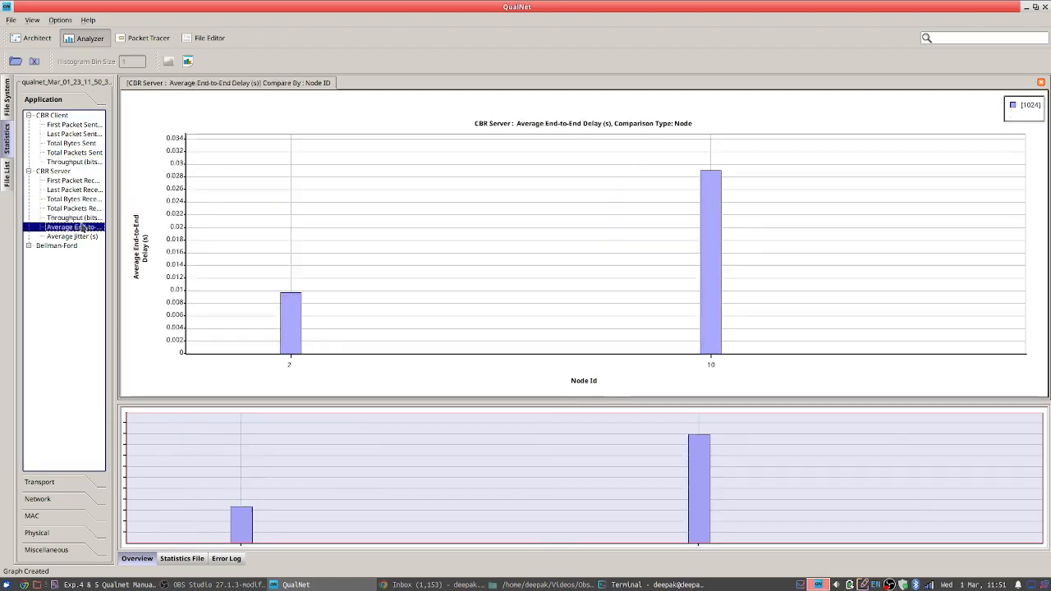
Examine the transport-layer statistics by graphing UDP packets from and to the application layer
click(41, 487)
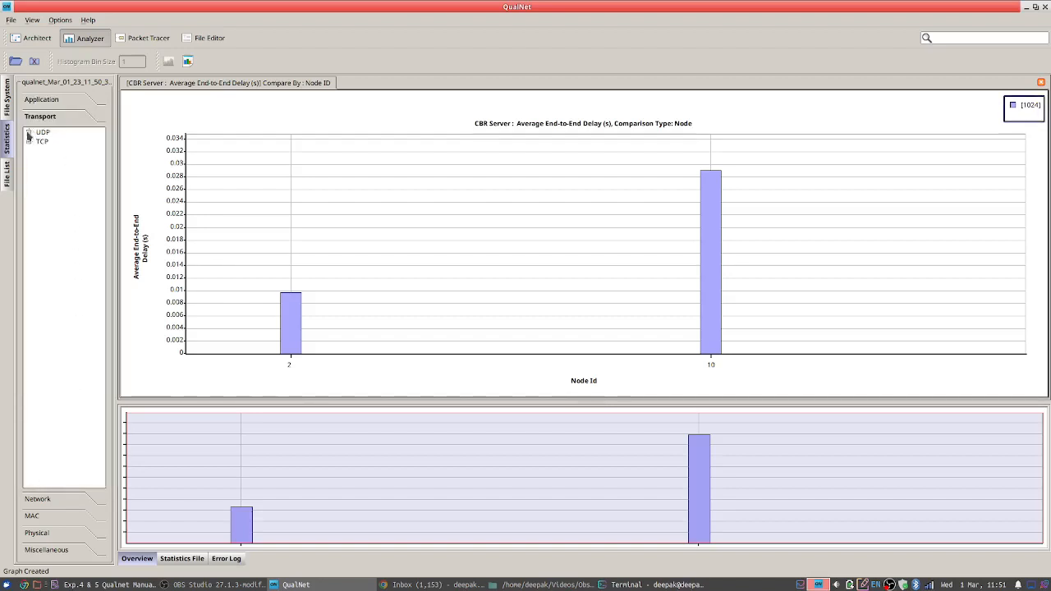
click(28, 133)
click(29, 161)
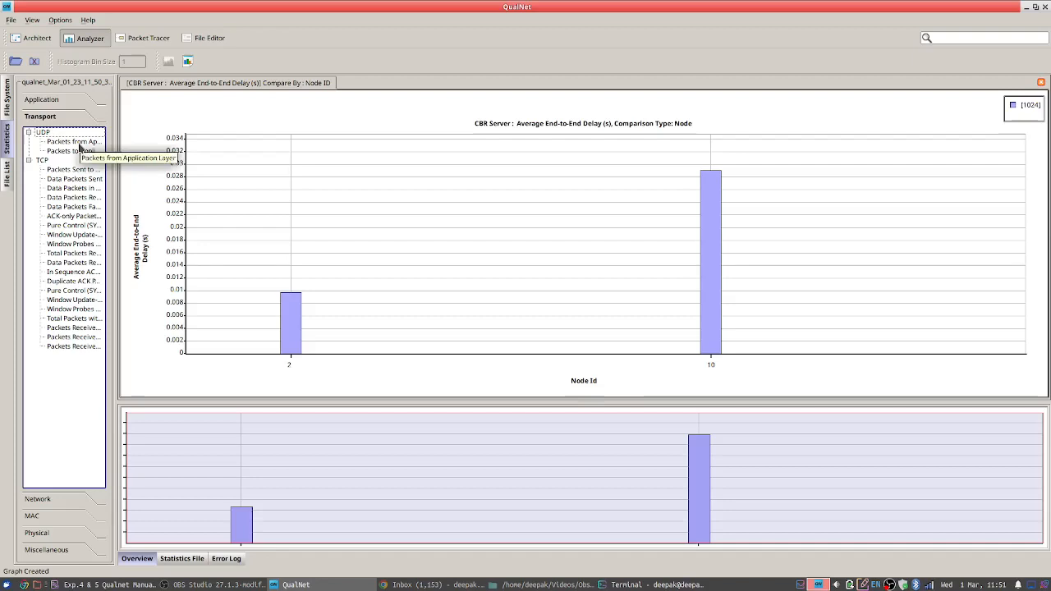
click(79, 145)
click(82, 153)
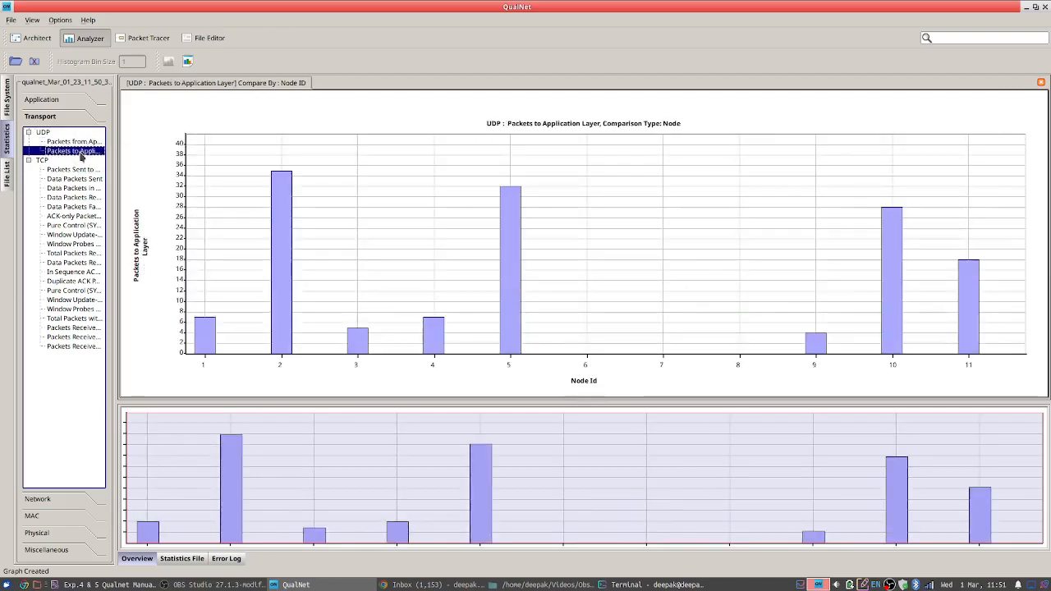
Examine the MAC-layer 802.11DCF statistics by graphing the CTS, RTS and ACK packets sent per node
click(40, 500)
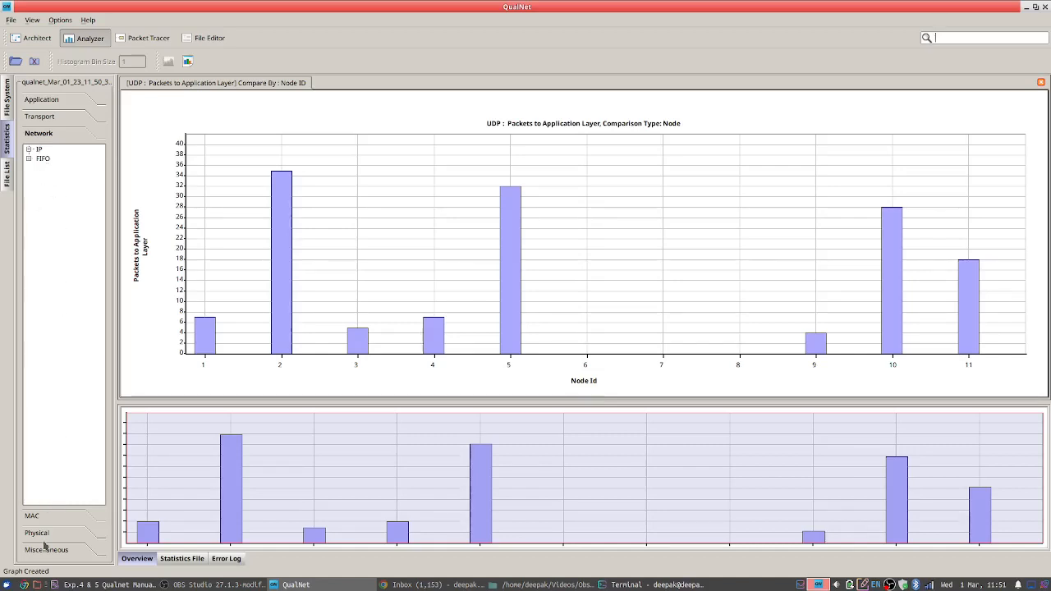
click(32, 516)
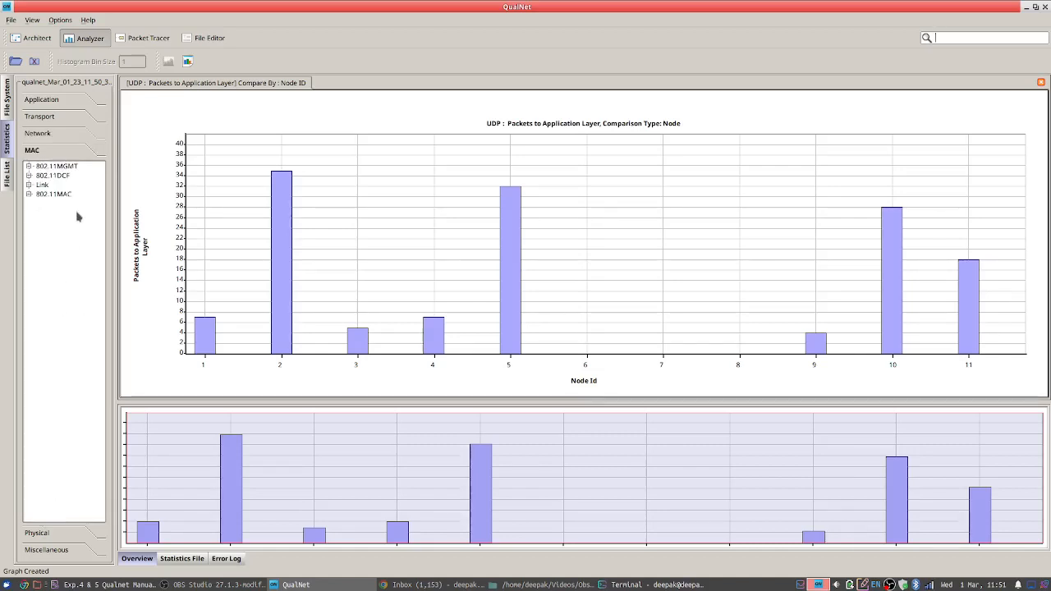
click(29, 176)
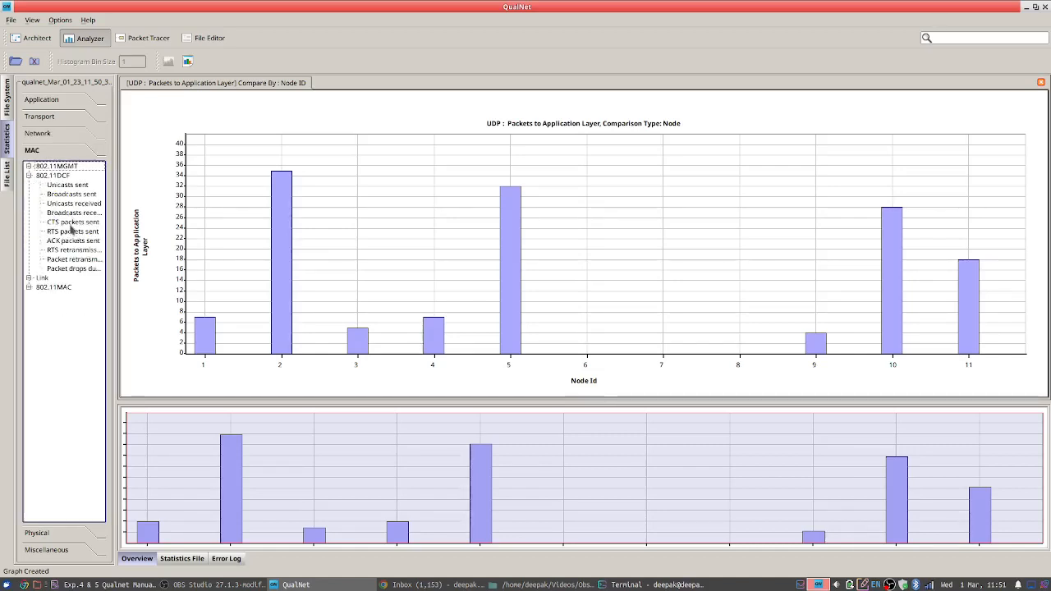
click(79, 223)
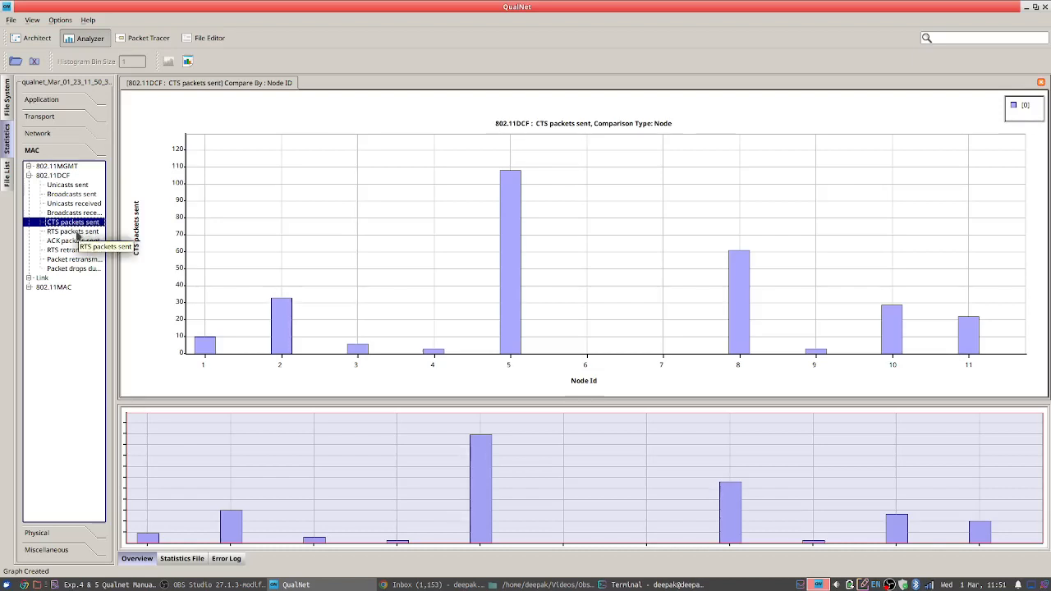
click(78, 235)
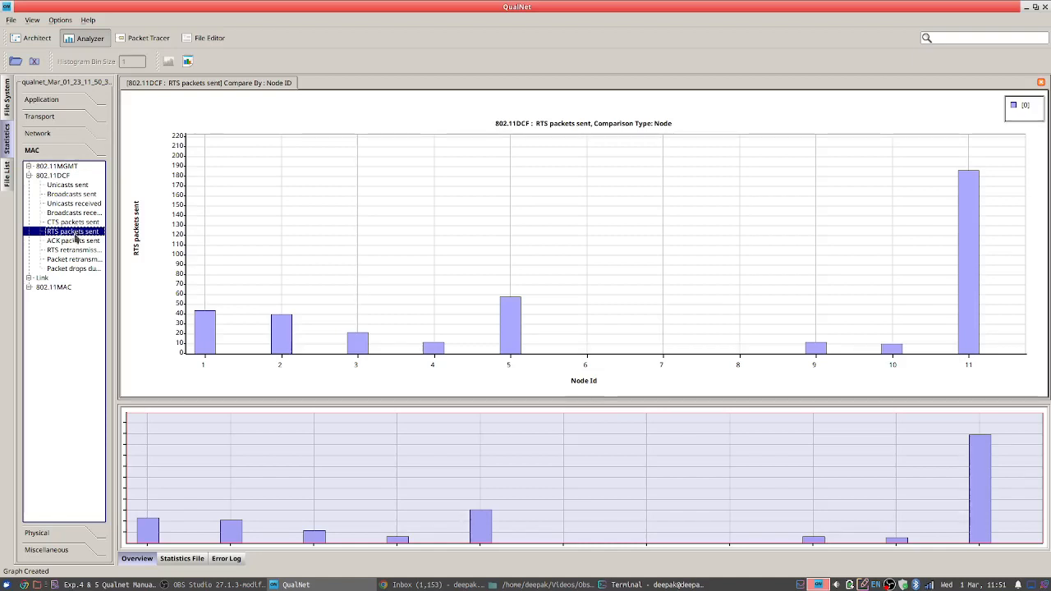
click(72, 242)
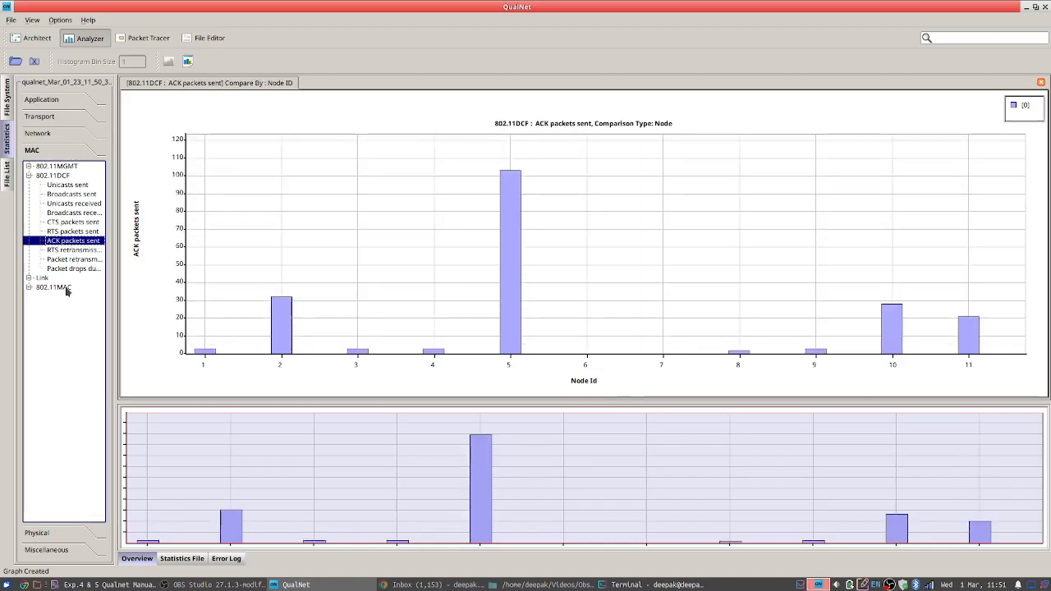
Graph the 802.11MAC unicast and broadcast packets sent to the channel per node
click(29, 287)
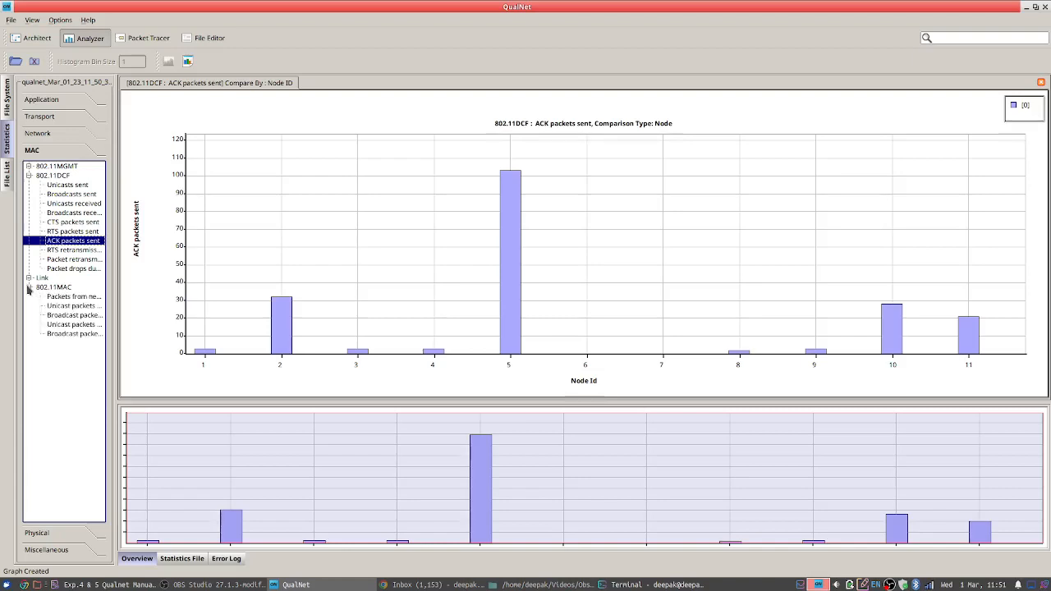
click(63, 306)
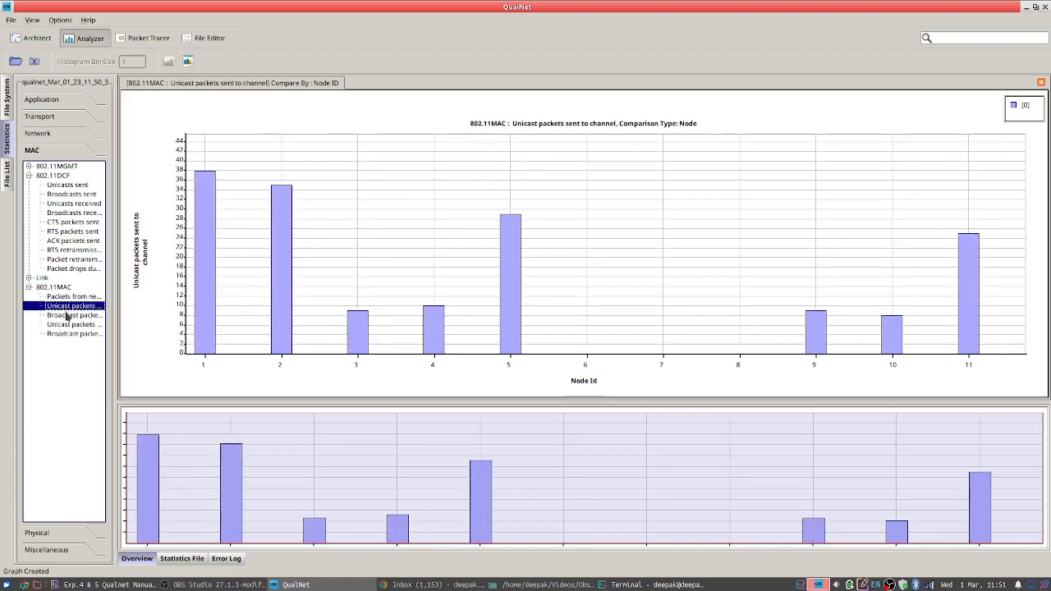
click(66, 316)
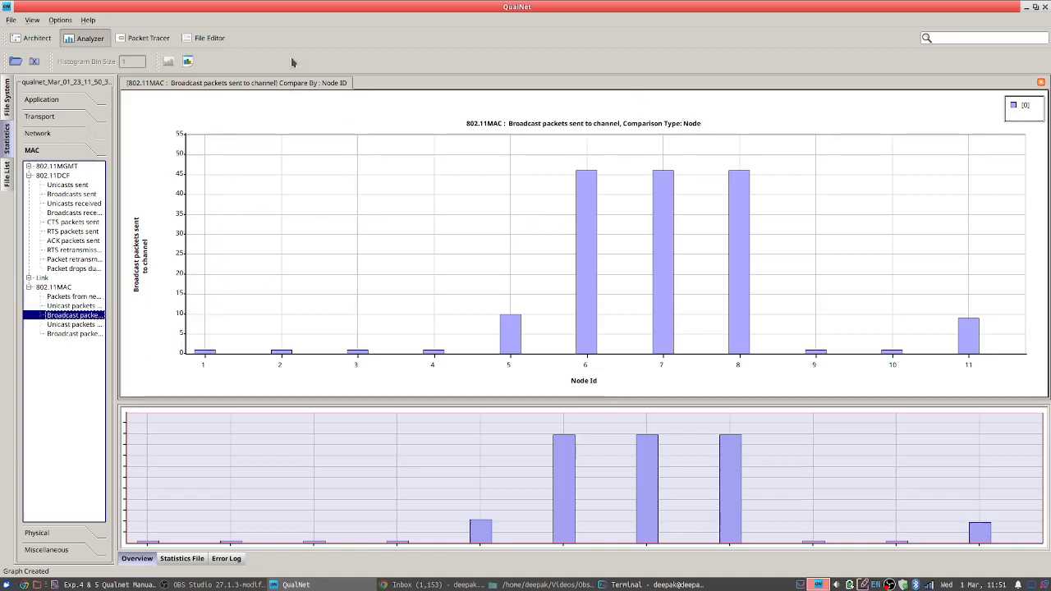
Return the scenario to design mode and read the modified mobility task in the Exp.4 & 5 Qualnet Manual PDF
click(28, 40)
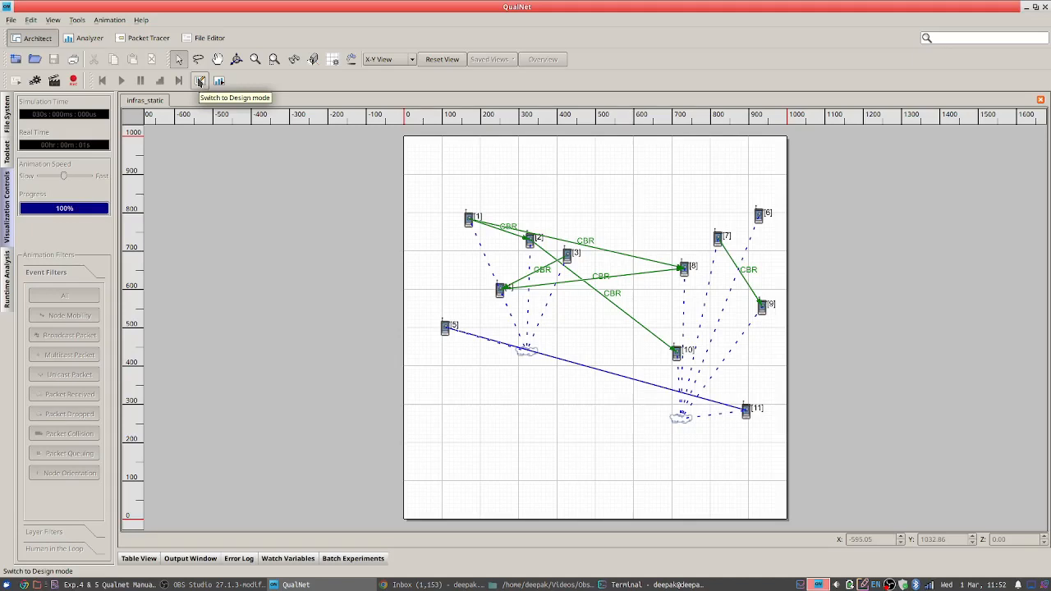
click(199, 81)
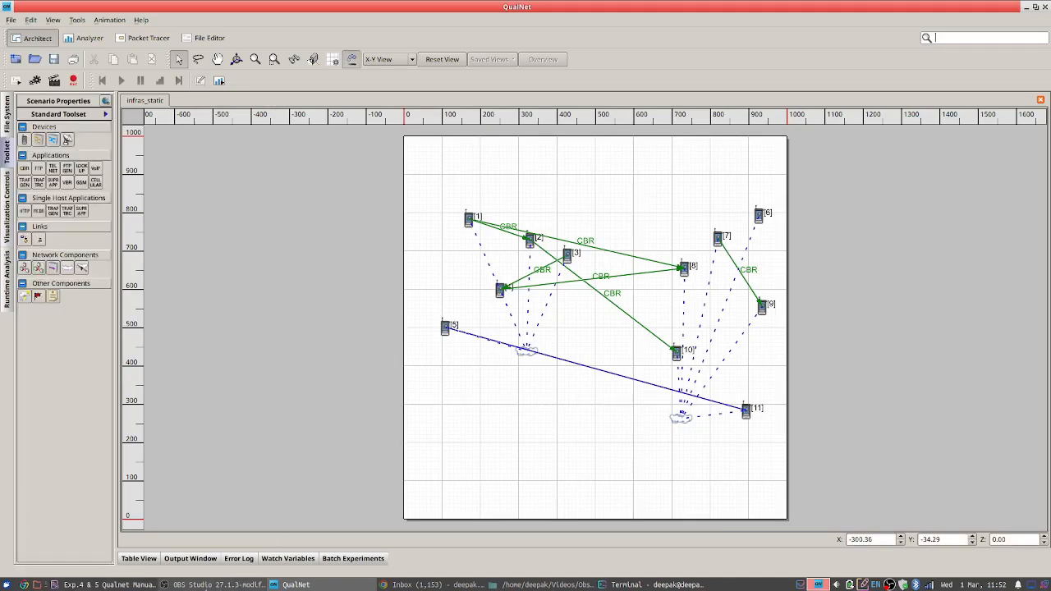
click(98, 584)
scroll(526, 338, down, 2)
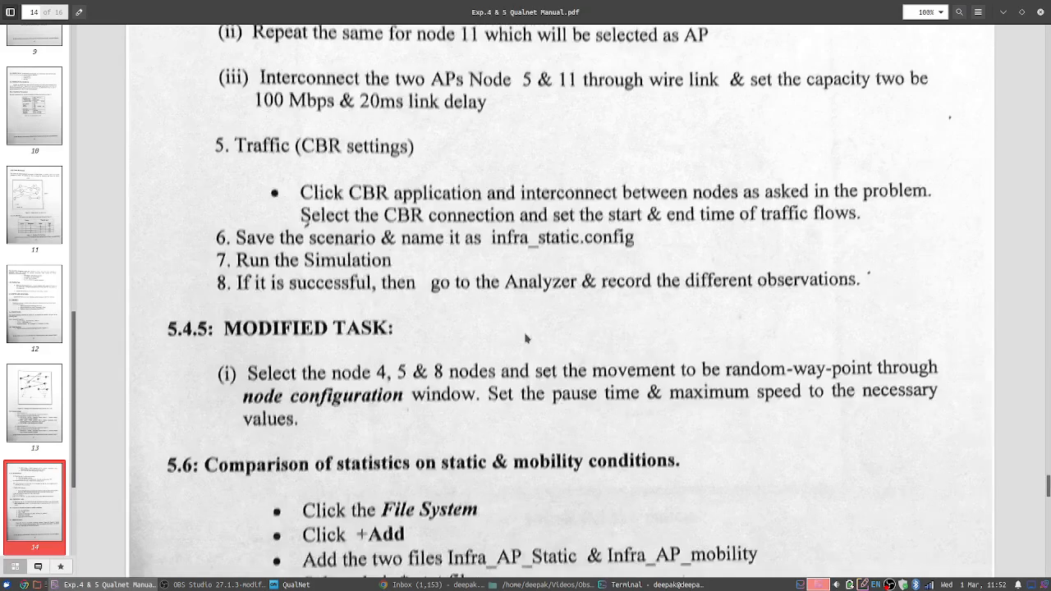
scroll(526, 339, down, 3)
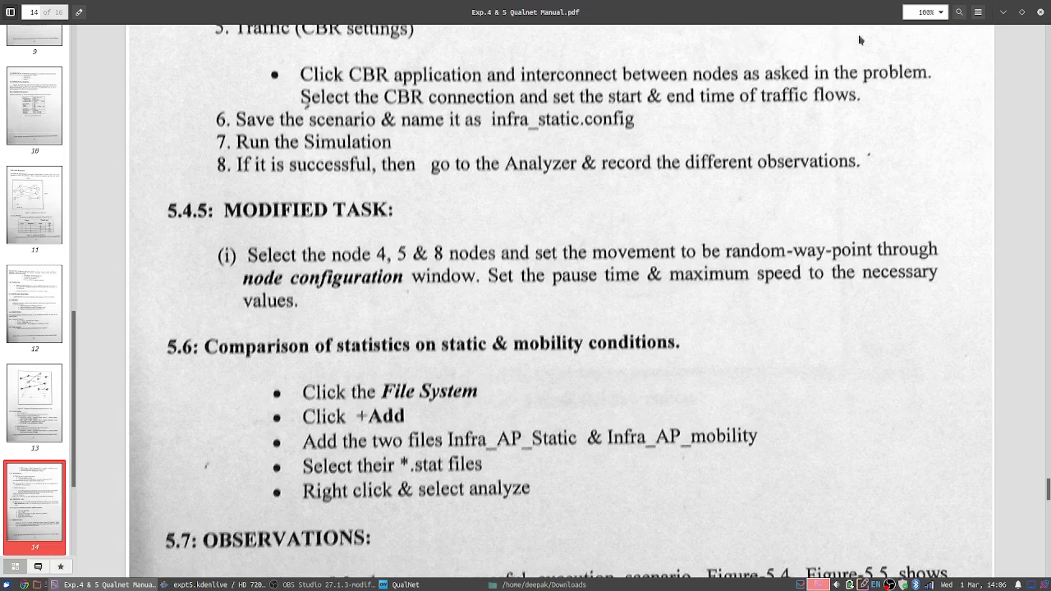
click(1004, 14)
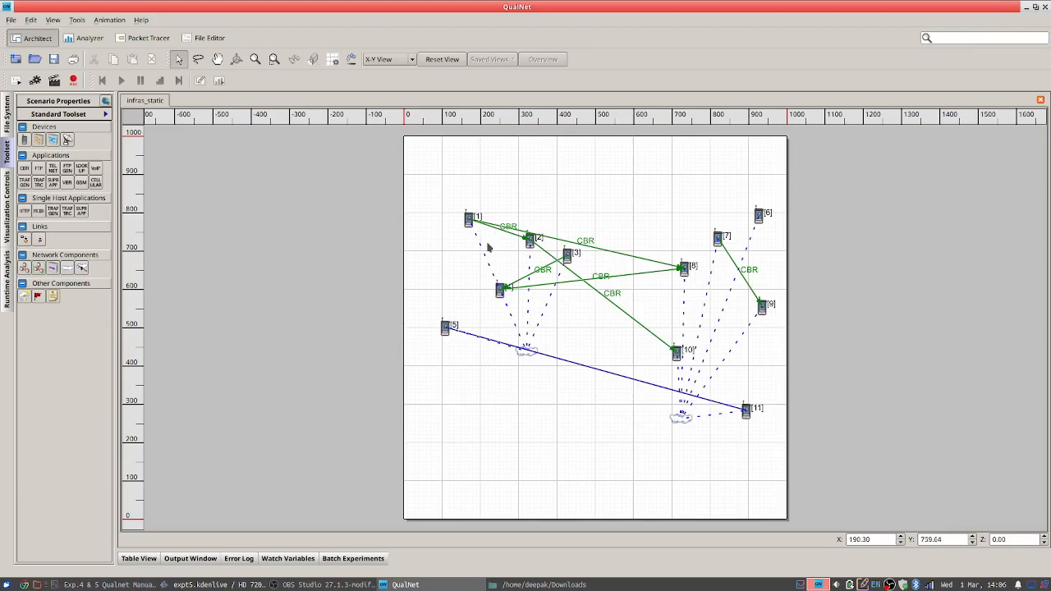
Set the mobility model of nodes 4, 8 and 9 together to Random Waypoint in their group node configuration
click(502, 292)
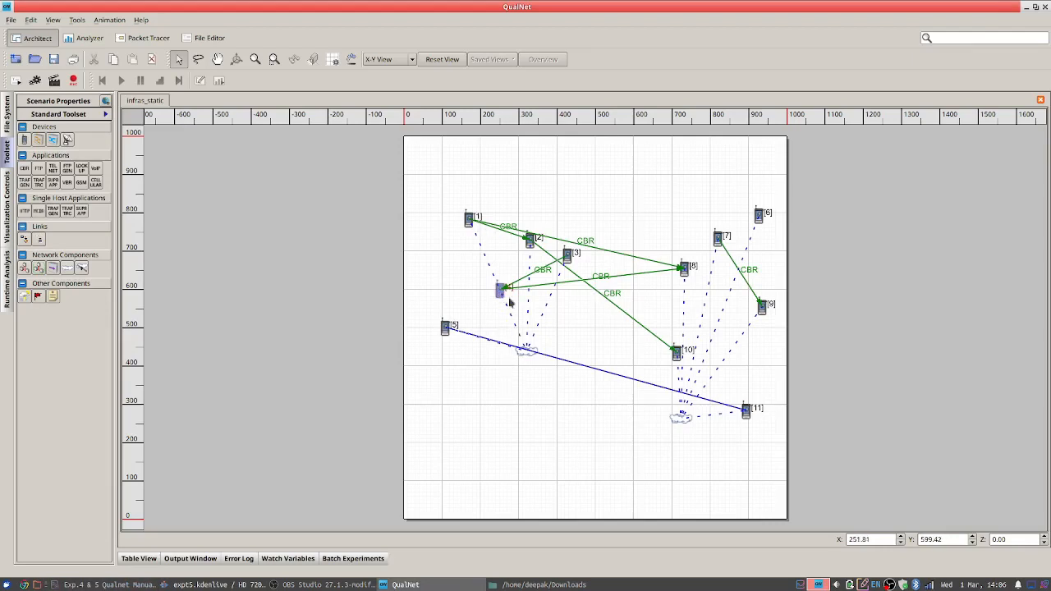
ctrl+click(687, 275)
ctrl+click(761, 315)
right_click(764, 311)
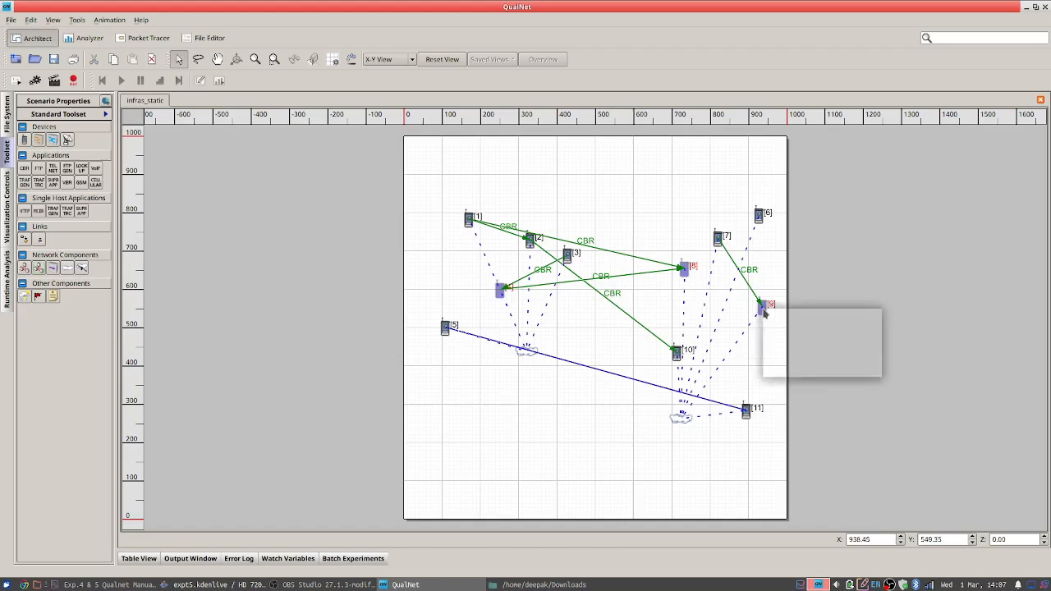
click(786, 371)
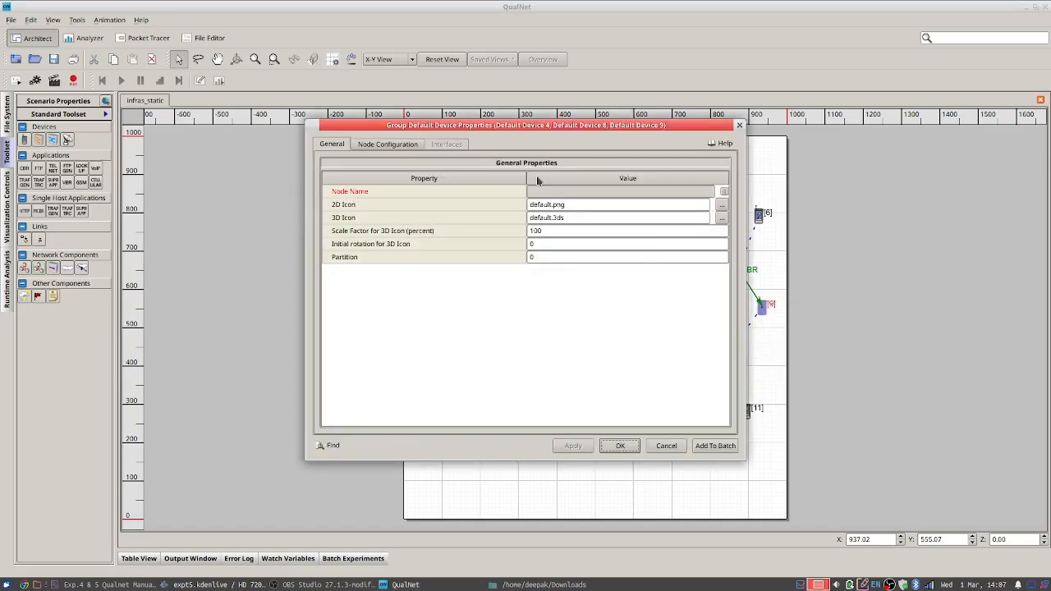
click(402, 145)
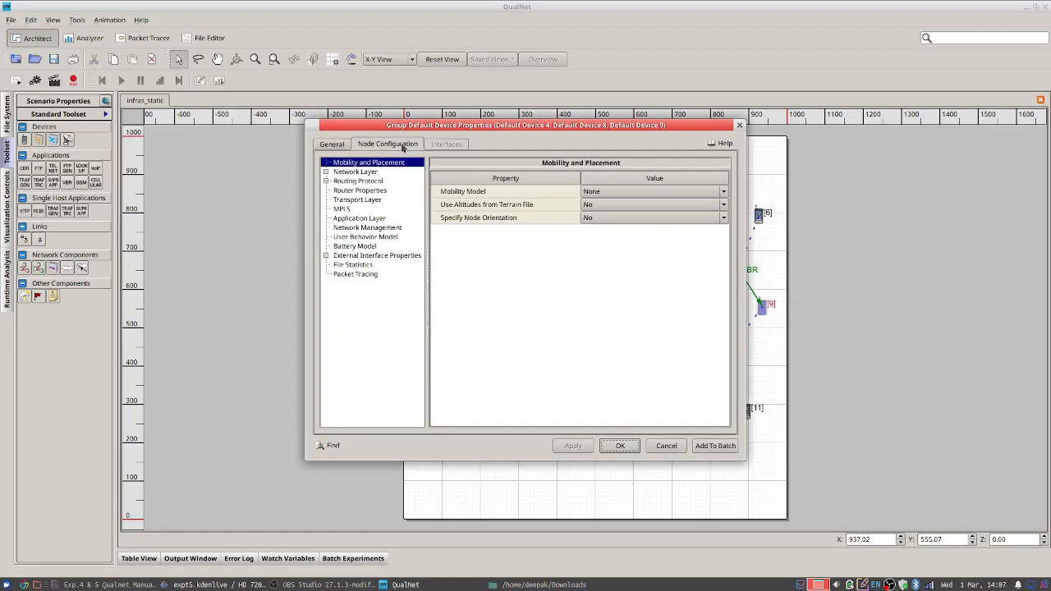
click(637, 198)
click(627, 231)
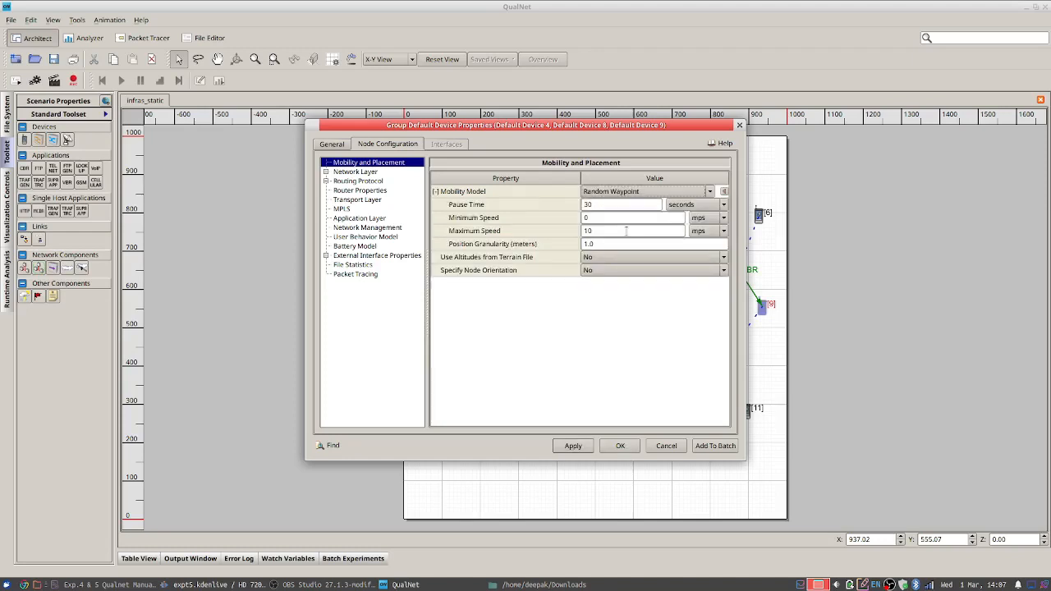
Set the group's pause time to 0 seconds, minimum speed to 3 mps and maximum speed to 5 mps, and apply the properties
click(602, 209)
drag(602, 210, 580, 208)
text(0)
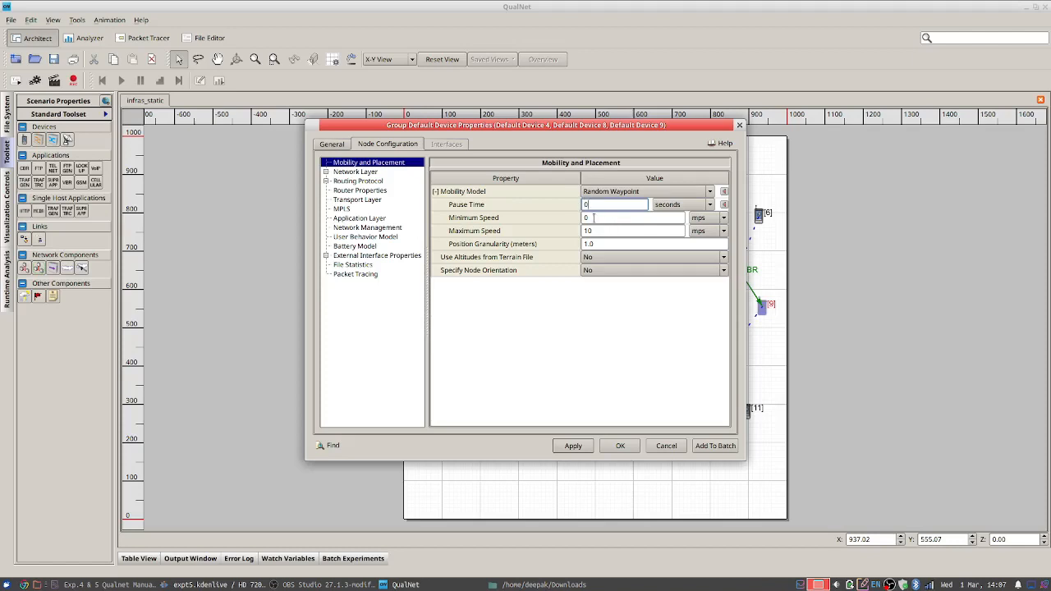
click(593, 218)
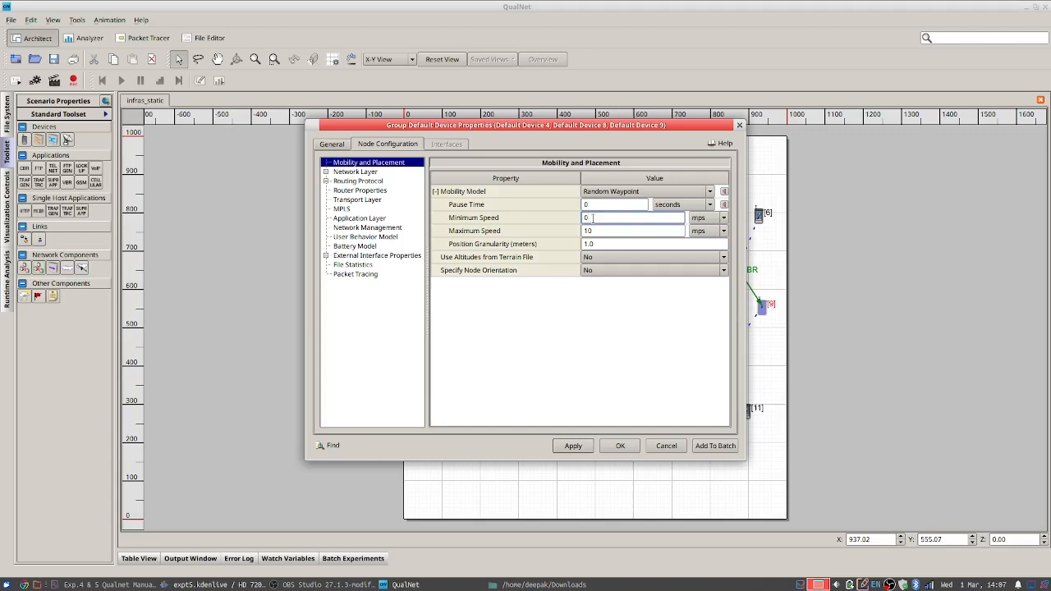
drag(596, 218, 580, 220)
text(3)
click(599, 230)
drag(596, 231, 581, 233)
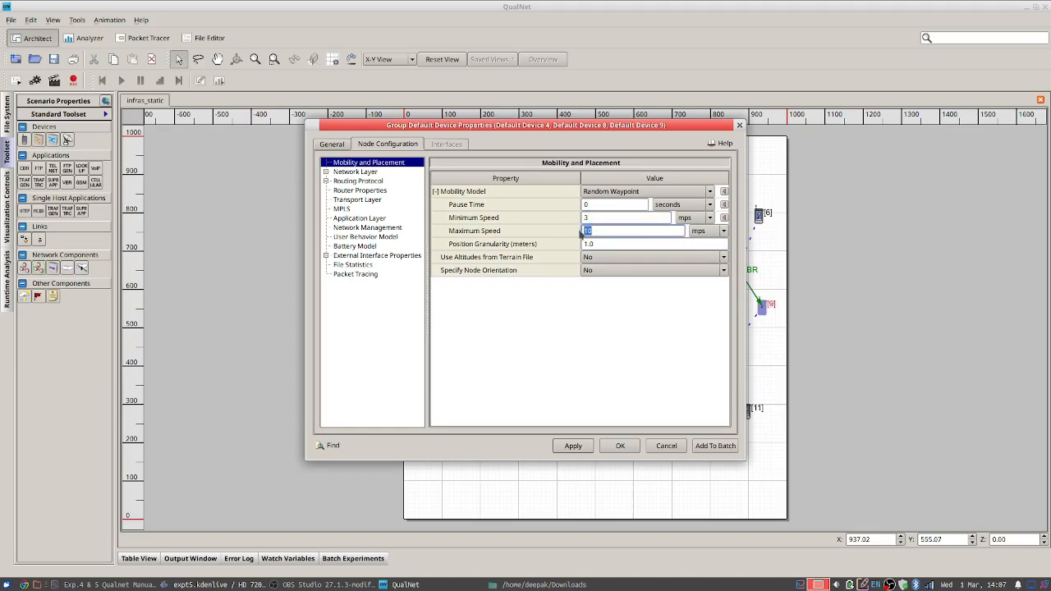
text(5)
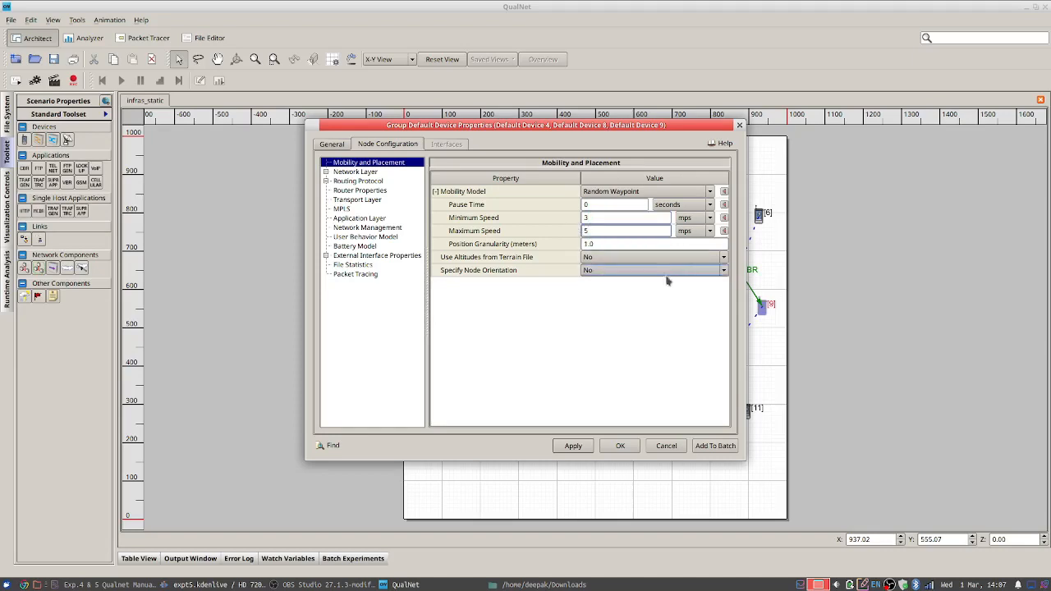
click(572, 448)
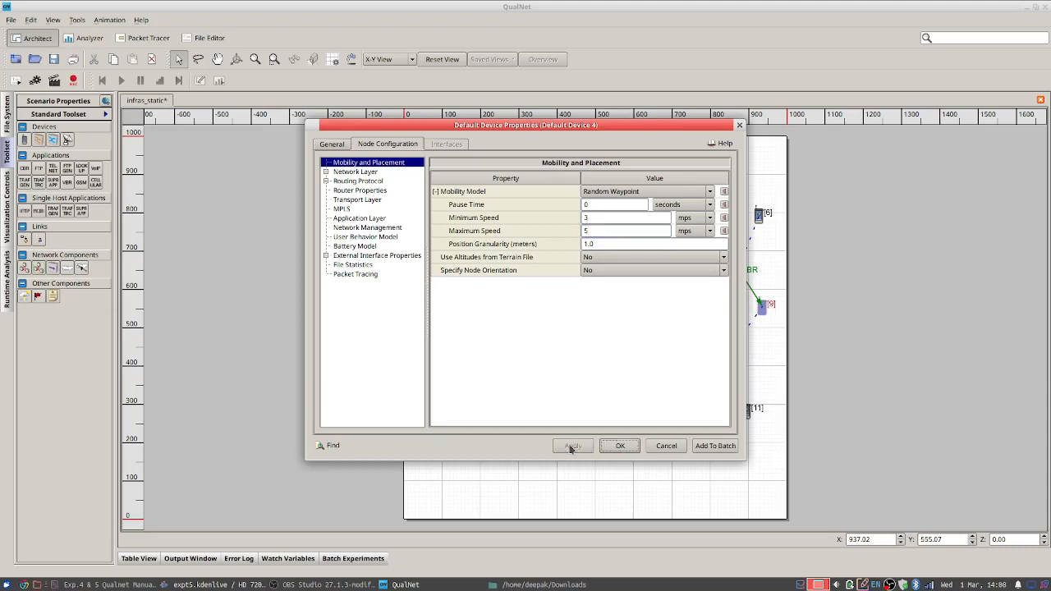
click(620, 446)
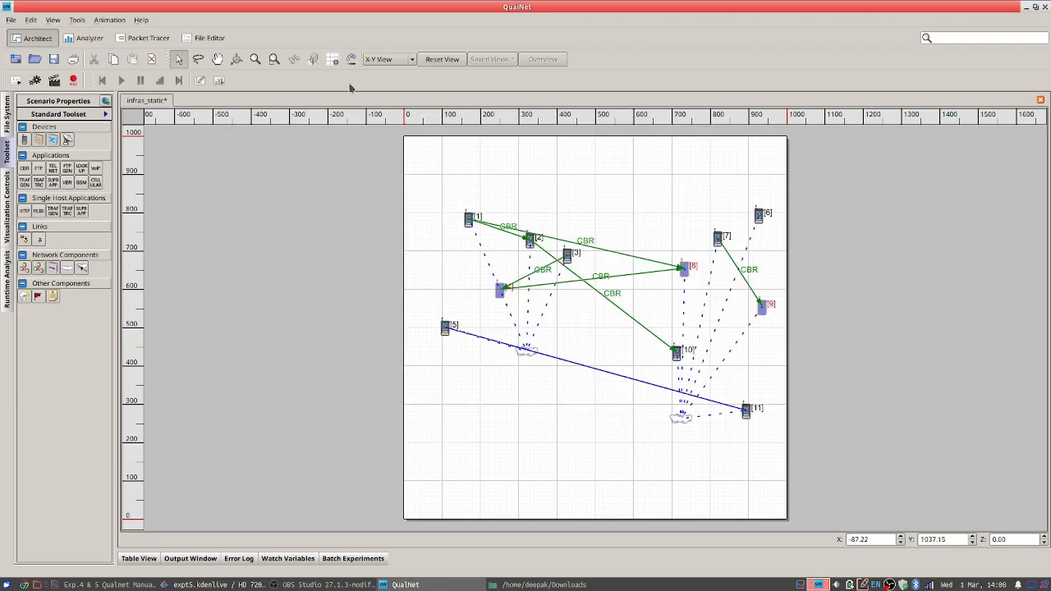
Save the scenario under the new name infras_dynamic.config, replacing the existing file
click(11, 20)
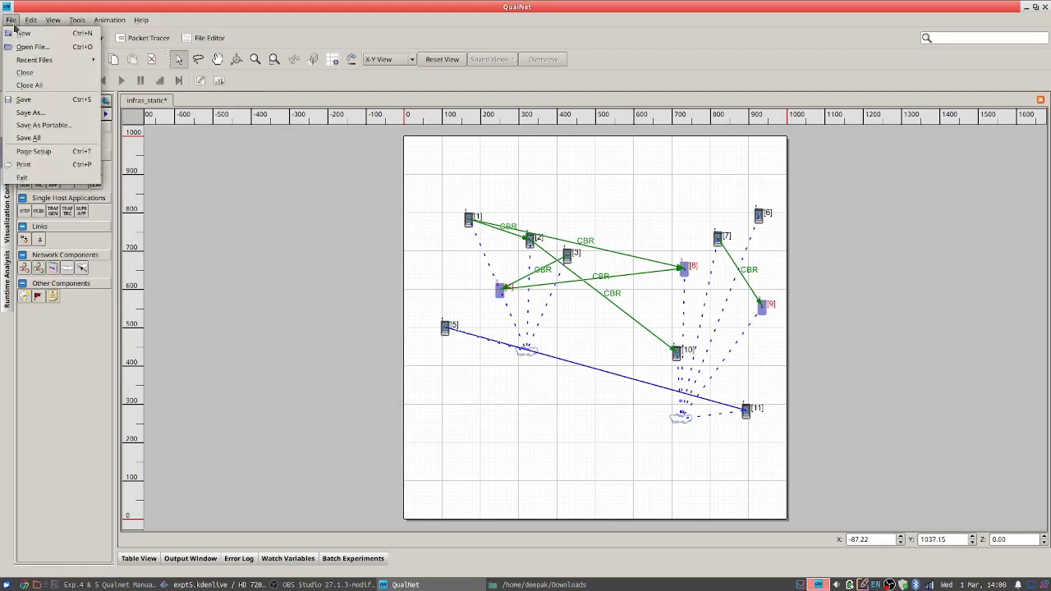
click(43, 118)
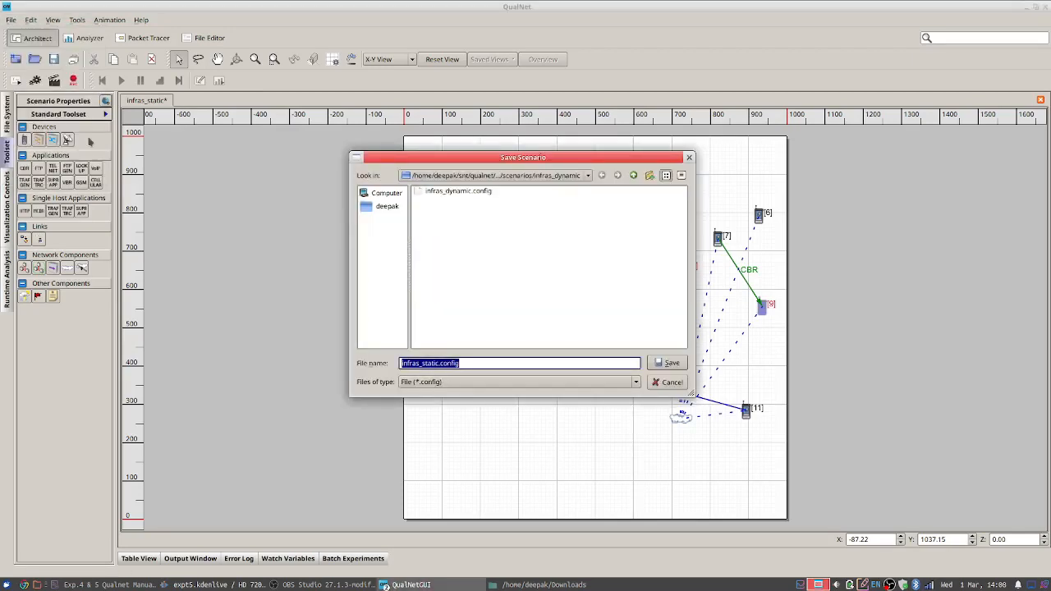
click(440, 362)
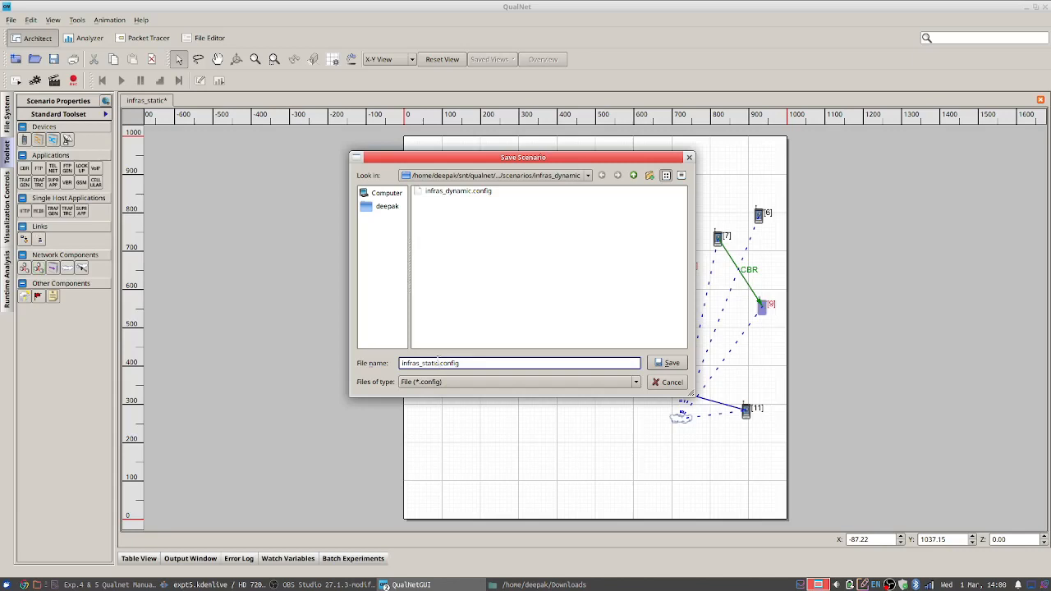
drag(439, 362, 425, 363)
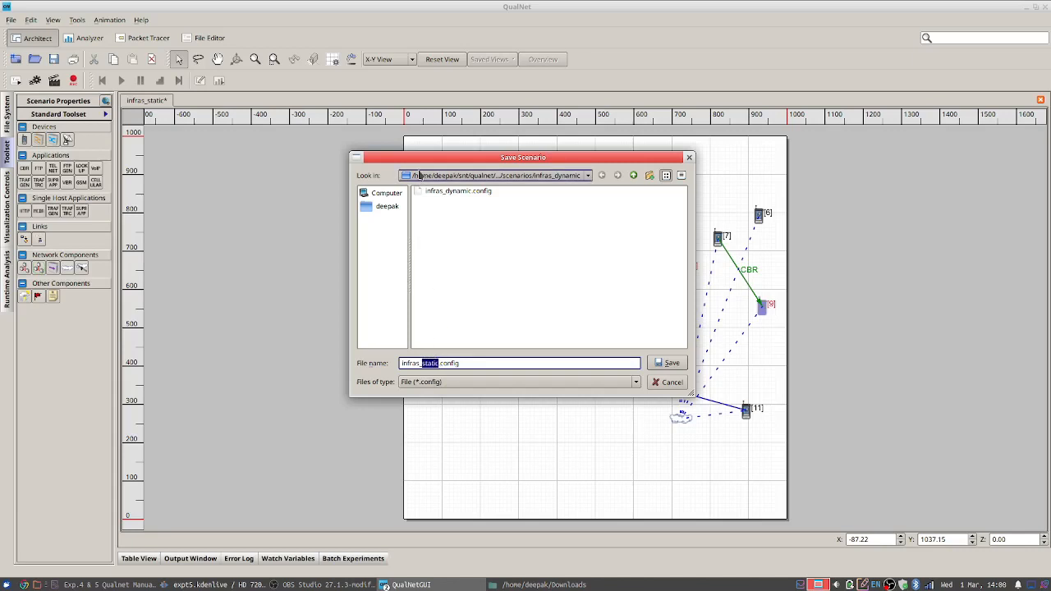
text(dynamic)
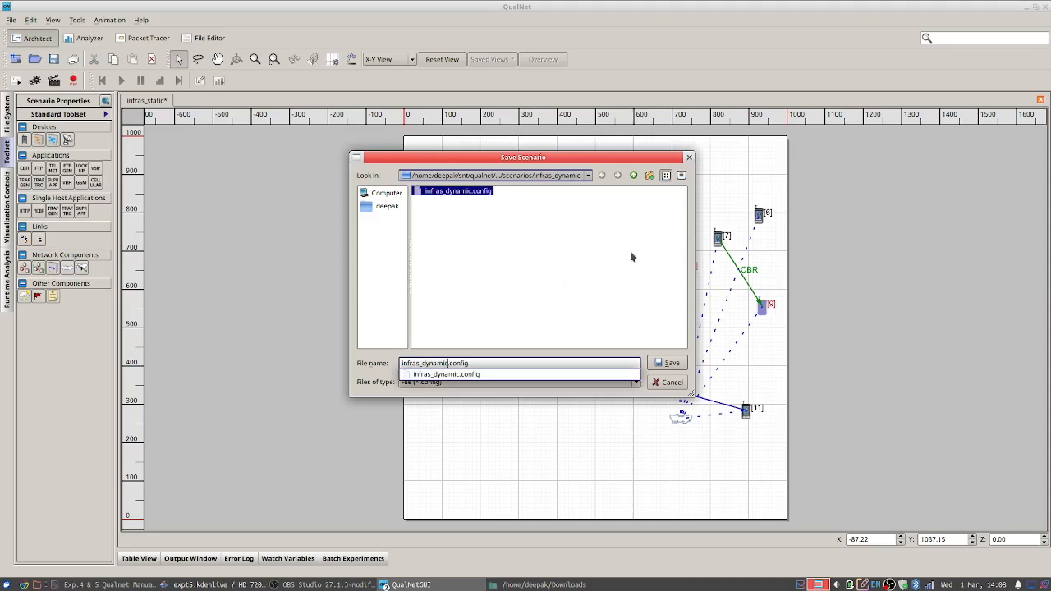
click(671, 367)
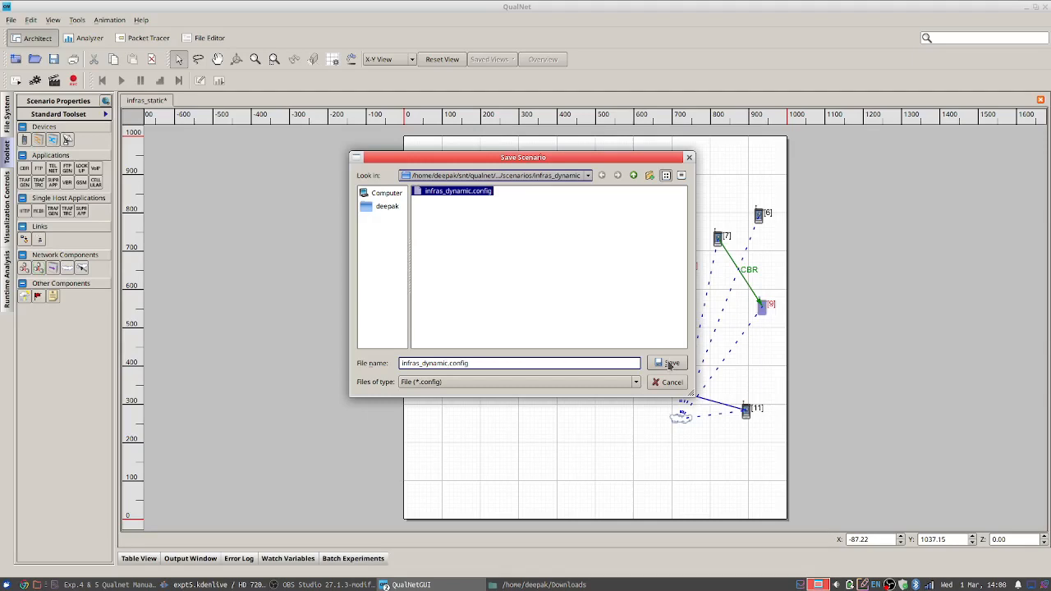
click(671, 364)
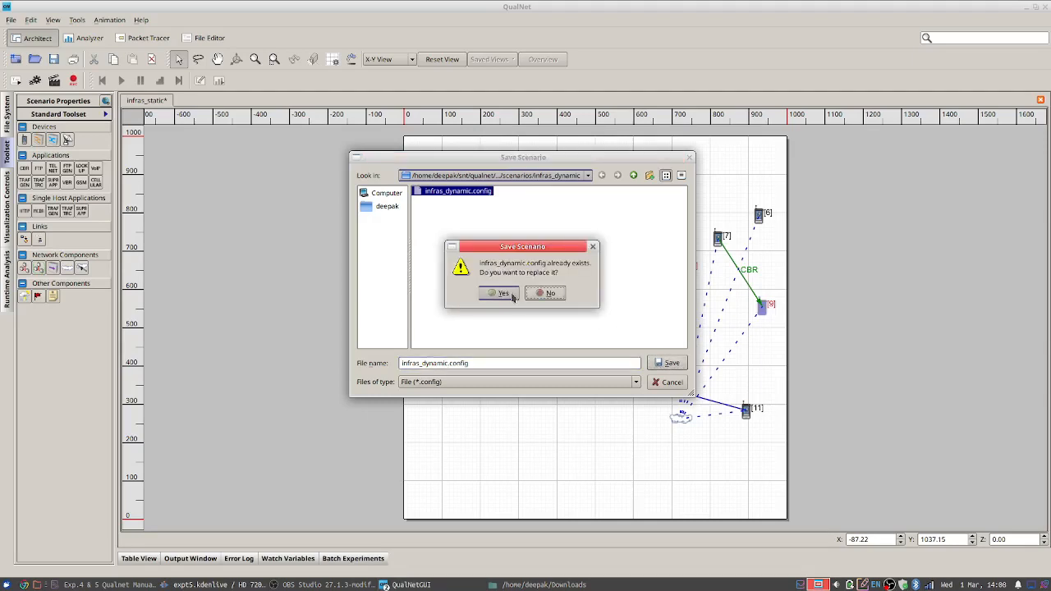
click(503, 294)
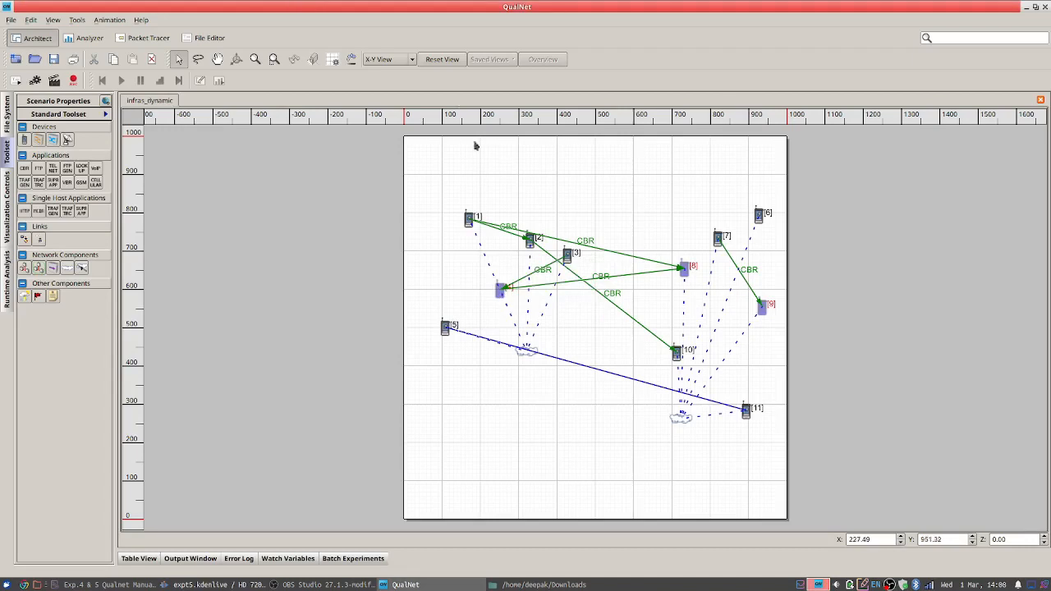
Run the infras_dynamic simulation and play it at a slower animation speed
click(78, 21)
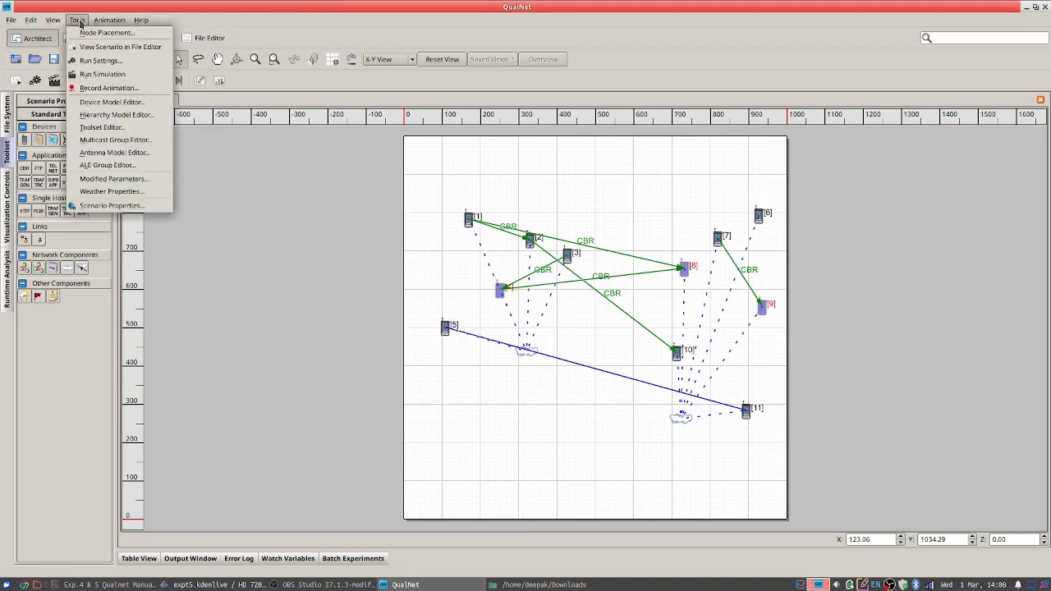
click(102, 75)
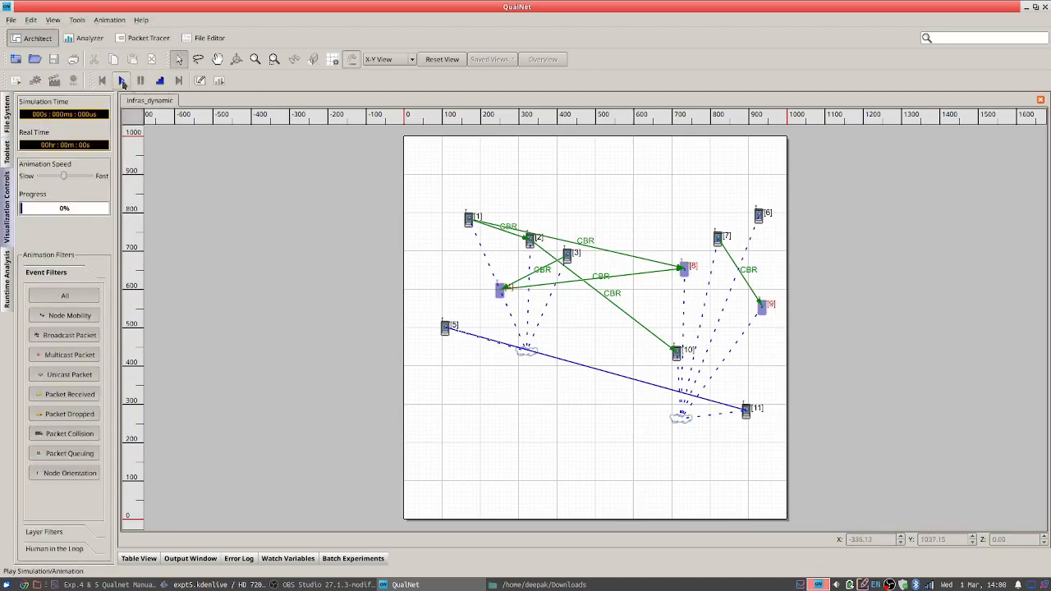
drag(64, 176, 47, 177)
click(122, 81)
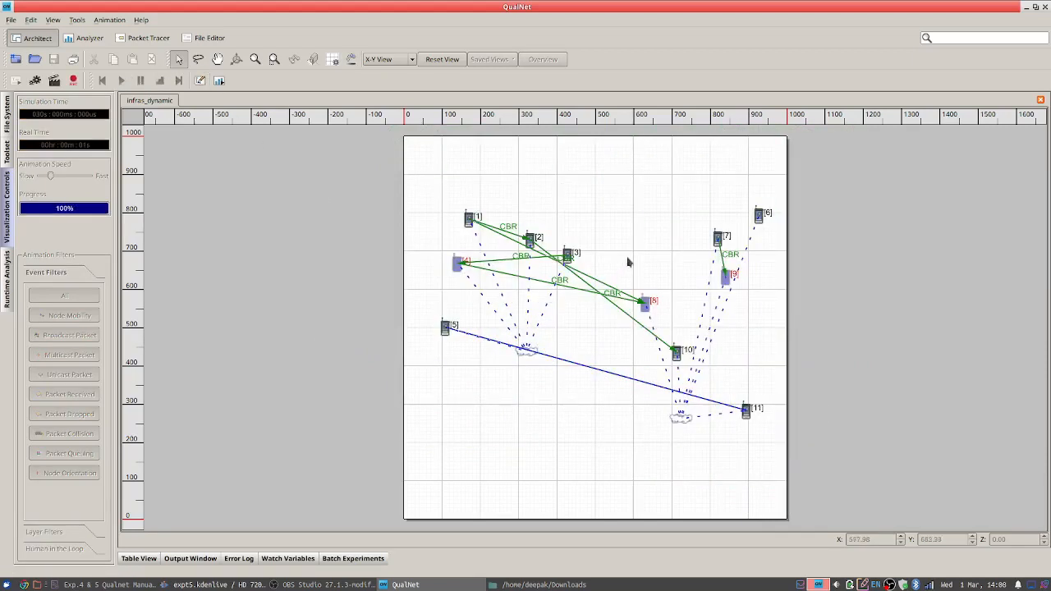
In design mode, place a path of mobility waypoint flags around node 4 and save the infras_dynamic scenario
click(200, 82)
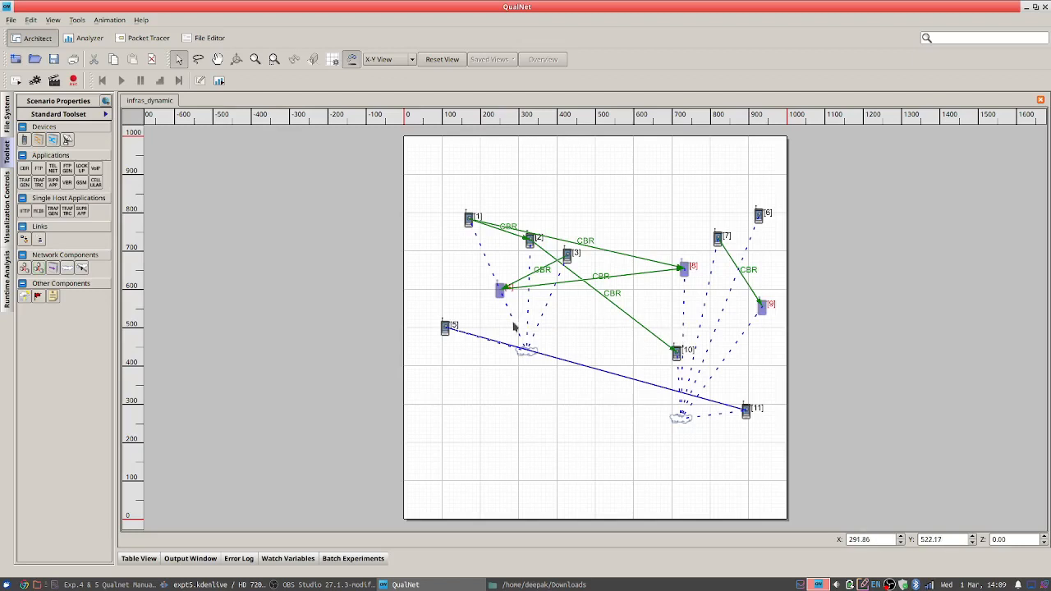
click(38, 297)
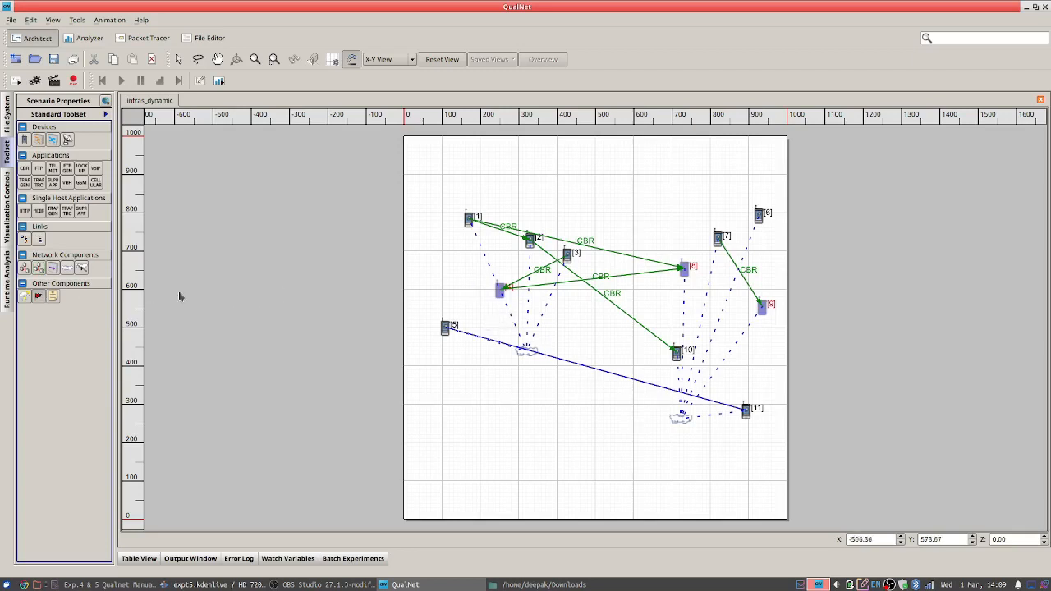
click(502, 319)
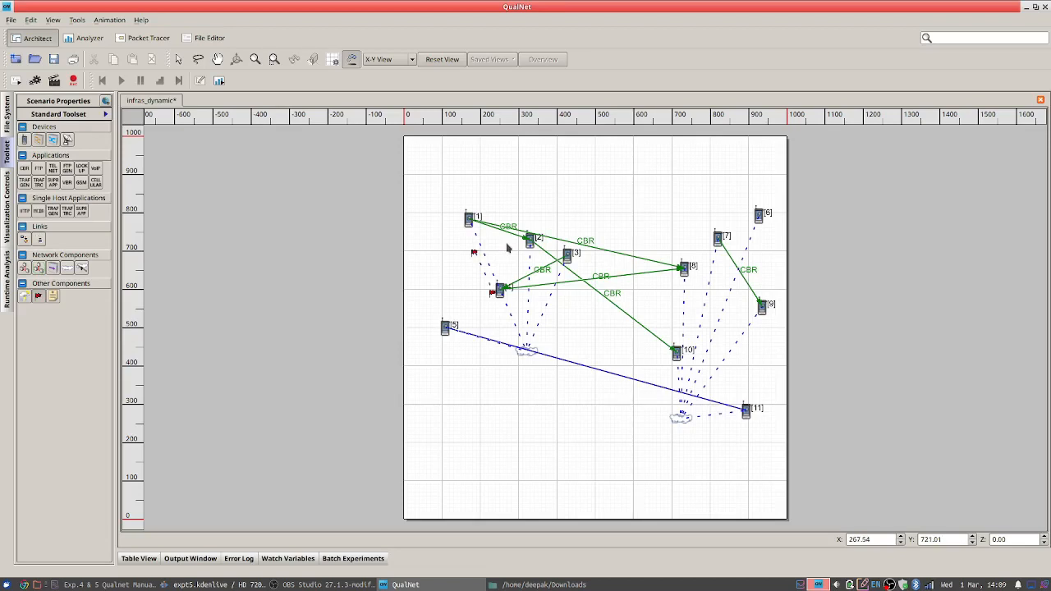
click(577, 300)
click(553, 318)
click(11, 20)
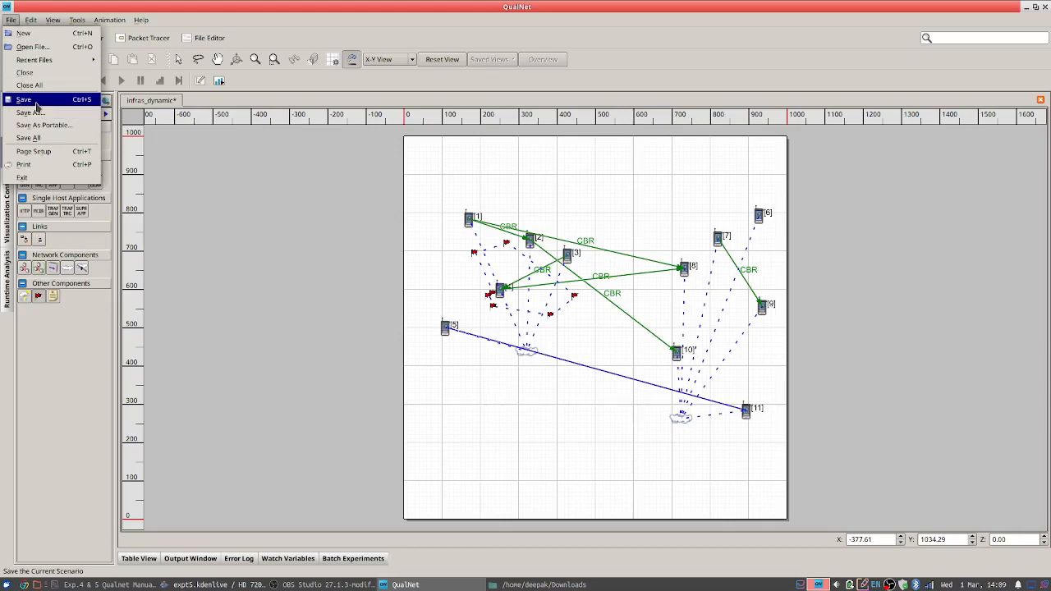
click(24, 99)
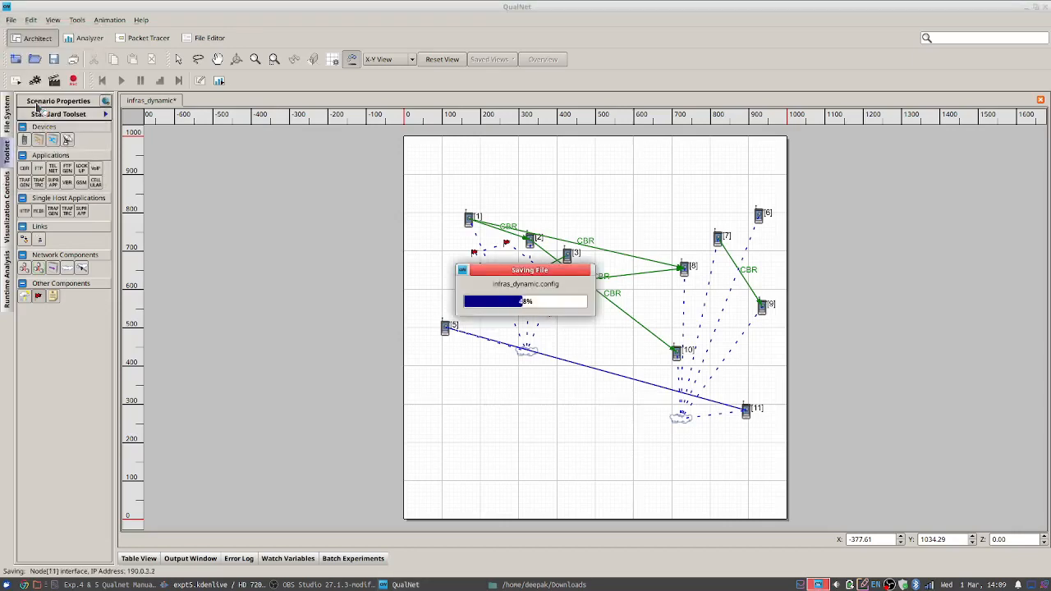
Run the simulation of the infras_dynamic scenario with node 4's waypoint path and play it to the end
click(78, 20)
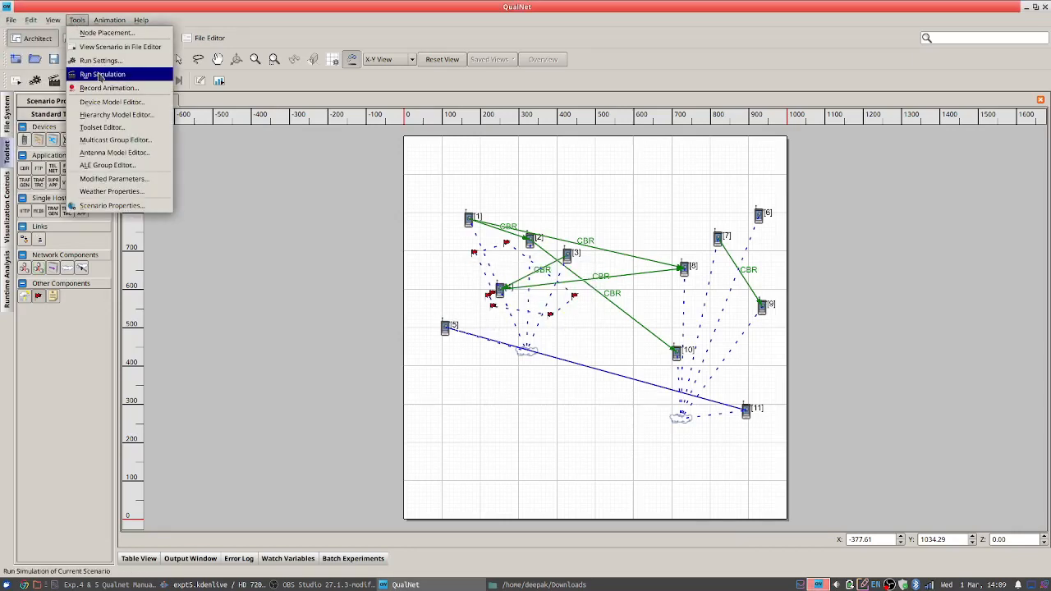
click(100, 76)
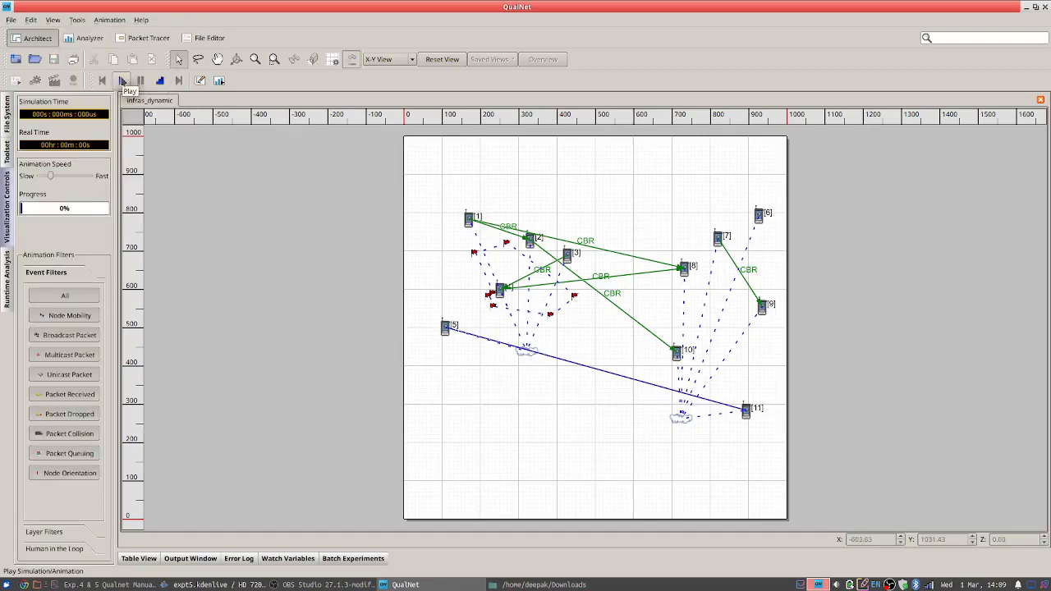
click(121, 81)
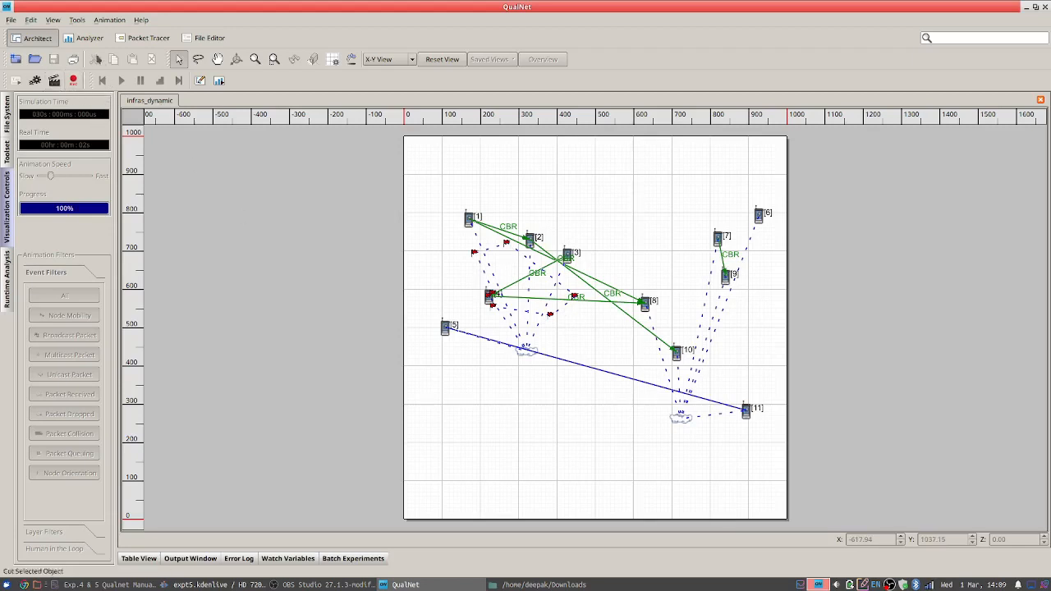
Analyze the run's statistics and graph the CBR Client first packet sent, last packet sent and total packets sent metrics
click(220, 81)
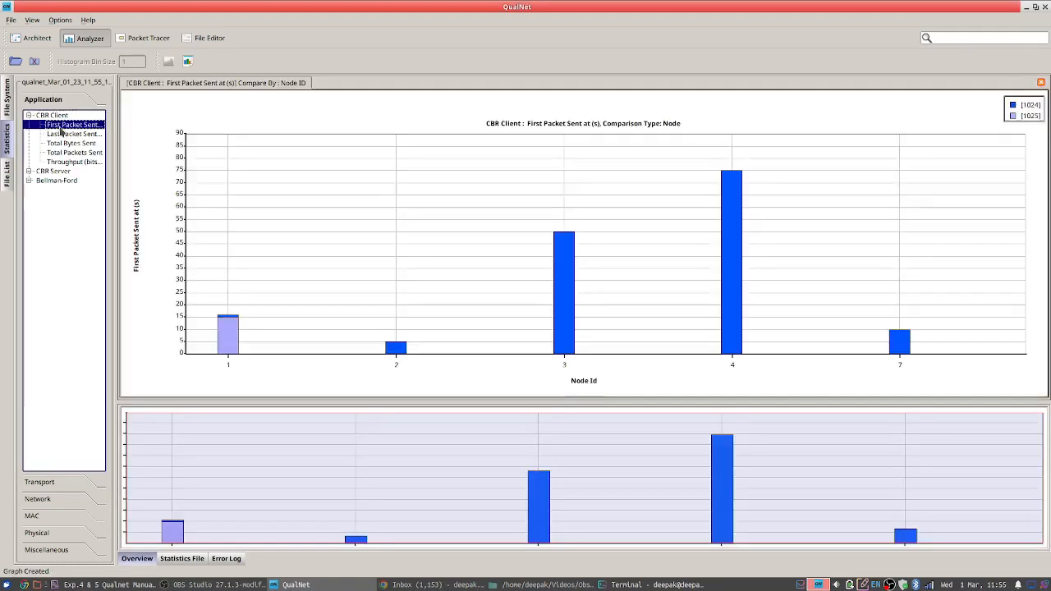
click(72, 134)
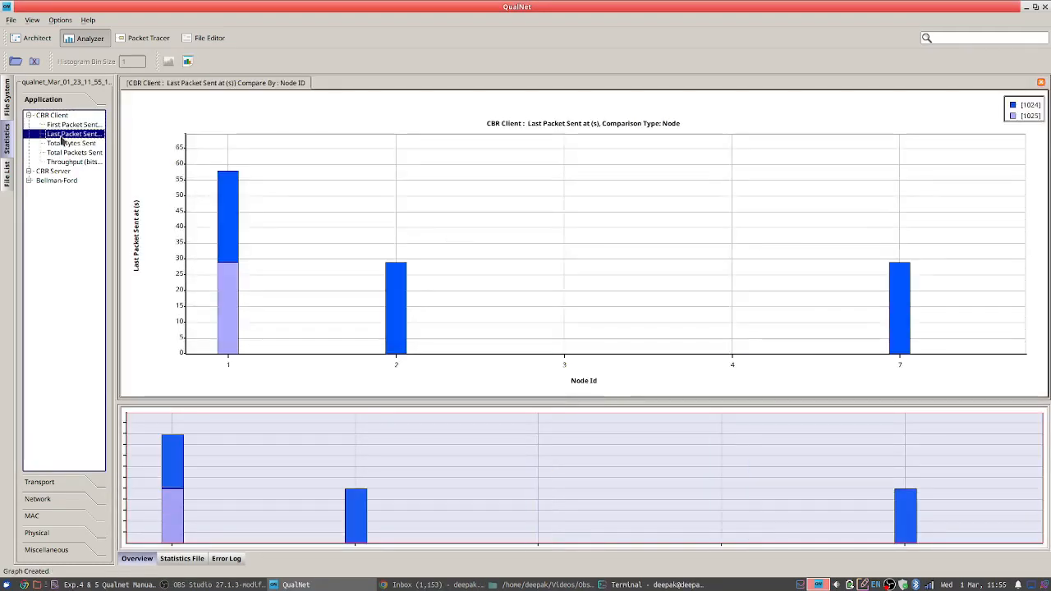
click(74, 153)
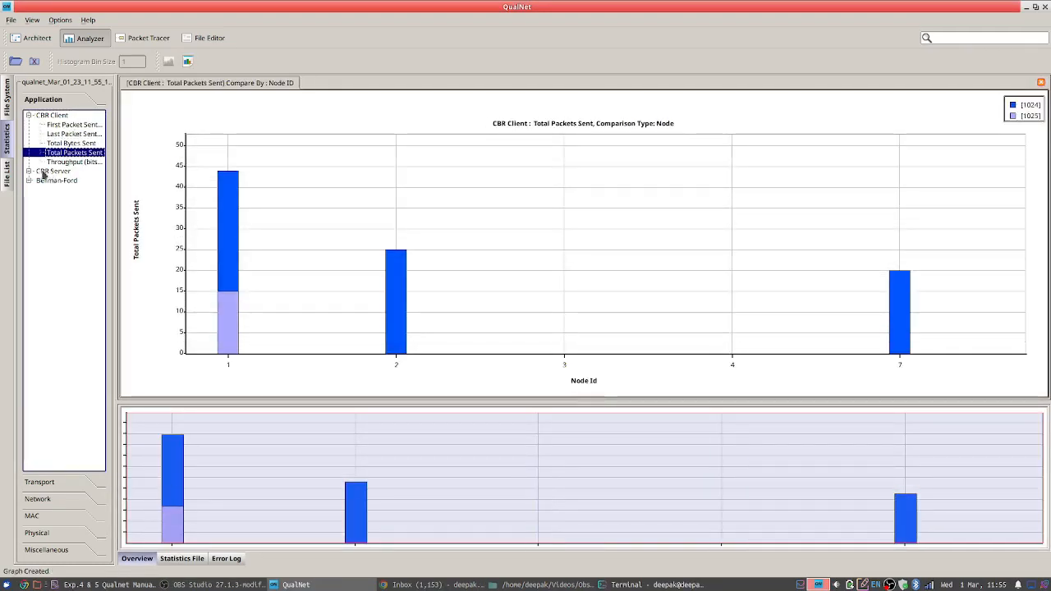
Examine the CBR Server graphs for bytes received, throughput, packets received, average end-to-end delay and average jitter
click(41, 171)
click(29, 172)
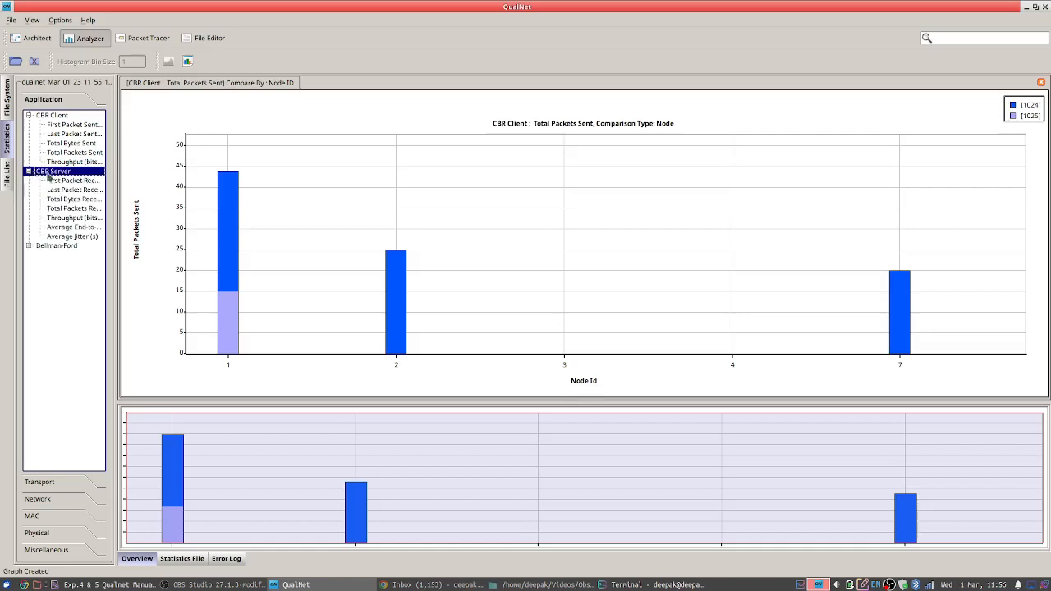
click(73, 199)
click(74, 218)
click(73, 237)
click(72, 209)
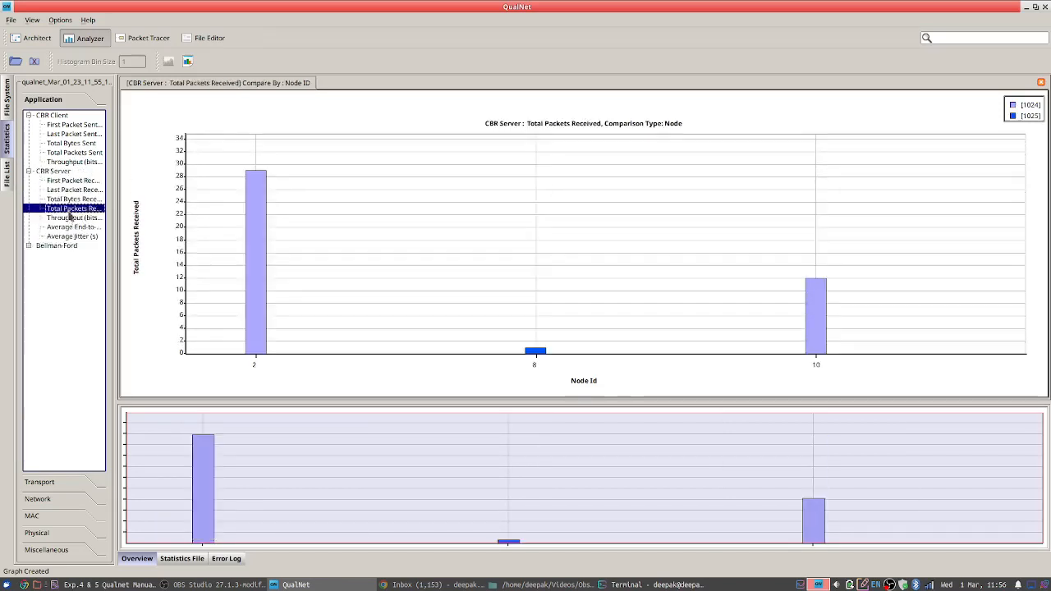
click(72, 228)
click(73, 237)
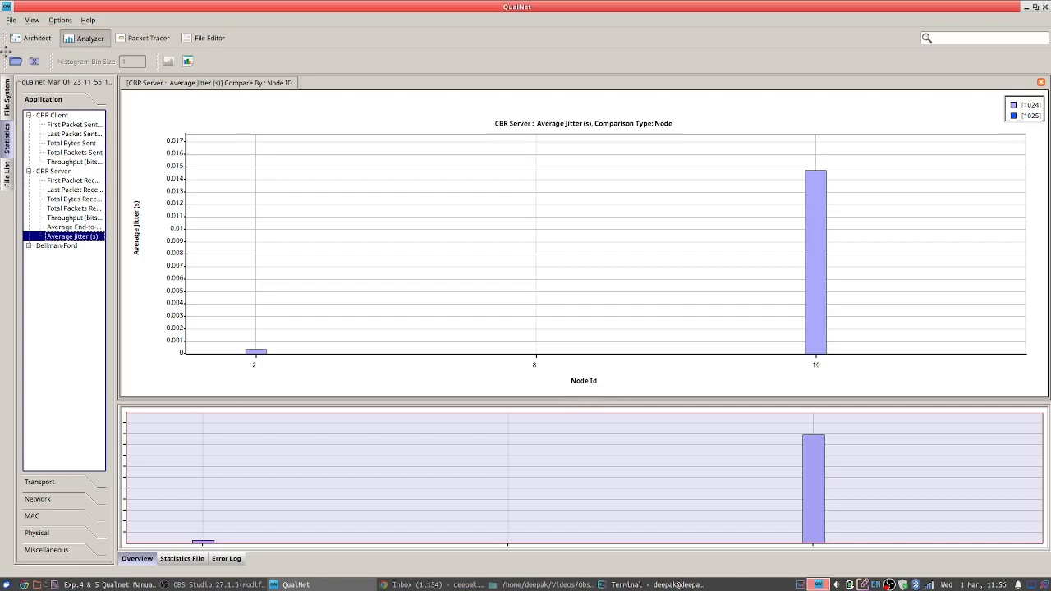
Show the analyzer's favorite directories with full paths readable and add the infras_static folder from scenarios
click(8, 101)
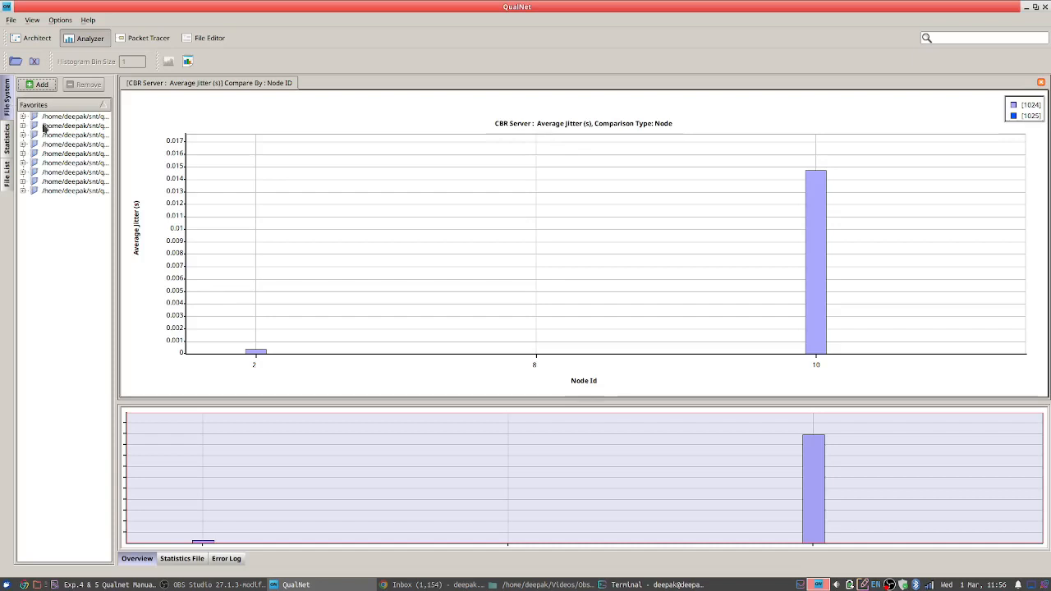
drag(115, 178, 226, 185)
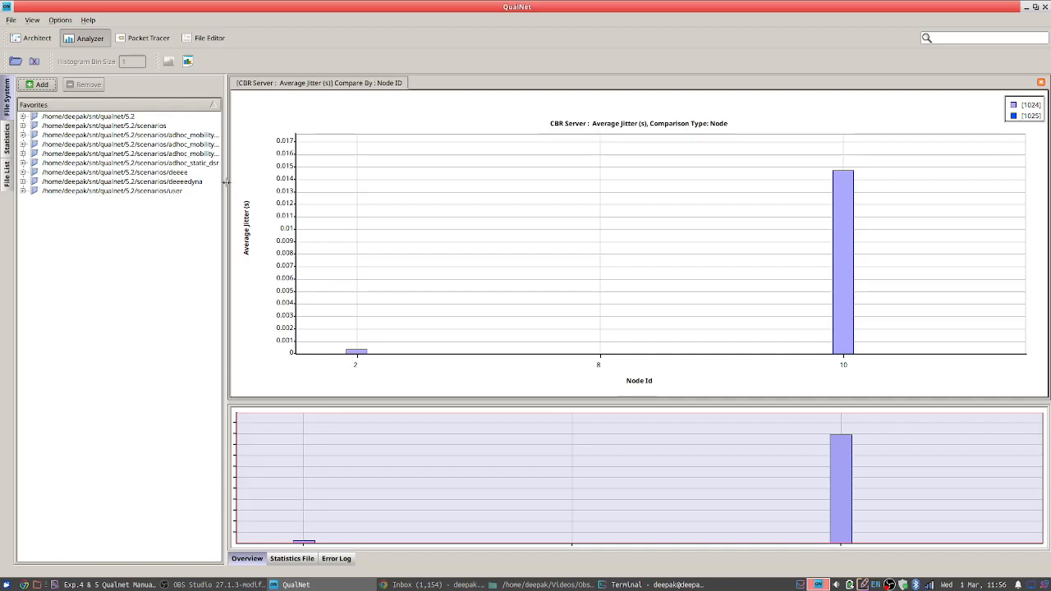
drag(226, 183, 239, 182)
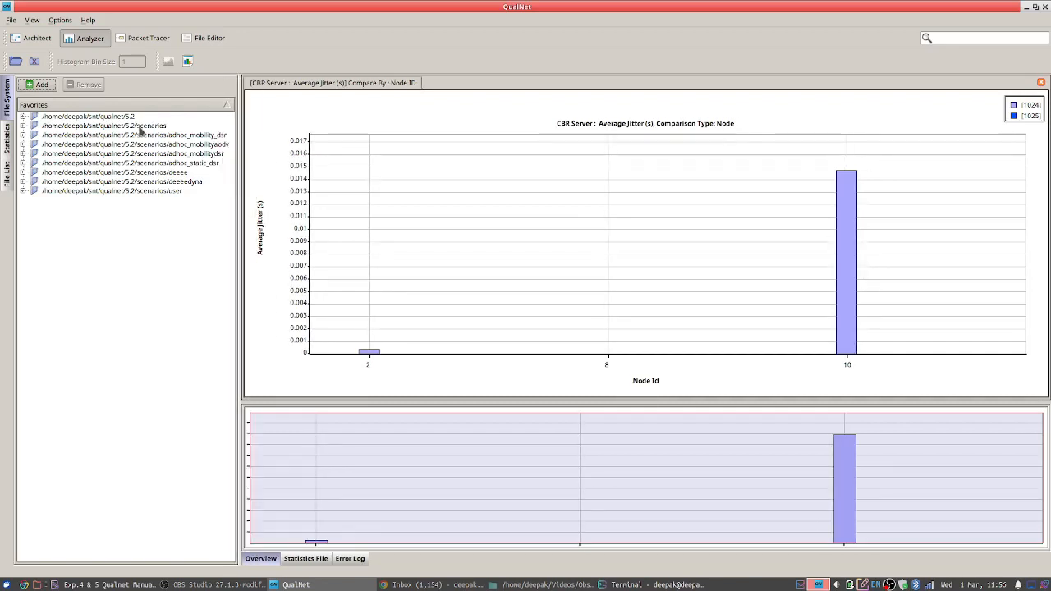
click(41, 84)
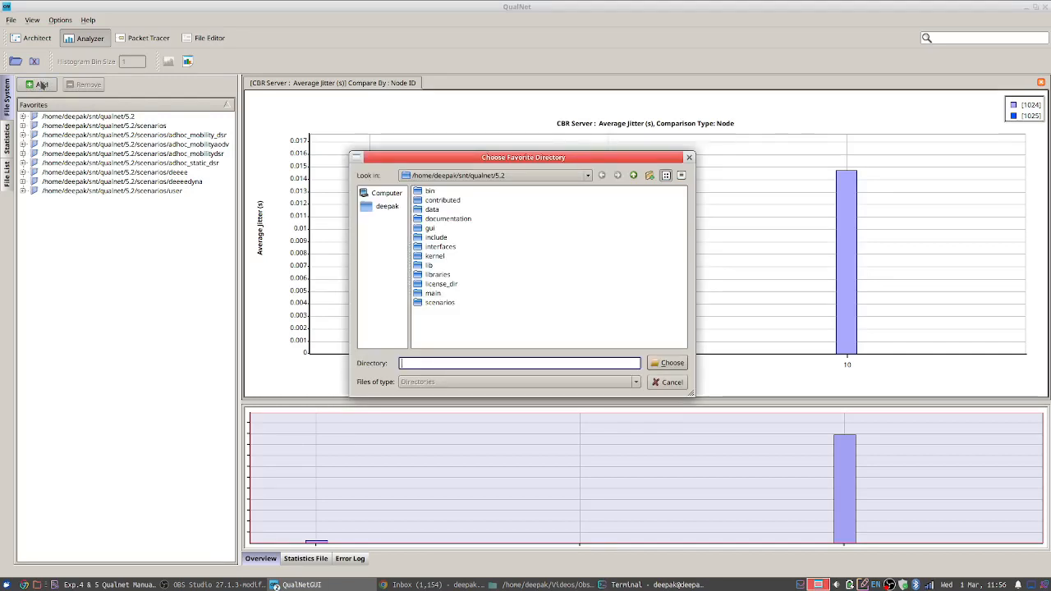
click(441, 304)
double_click(441, 304)
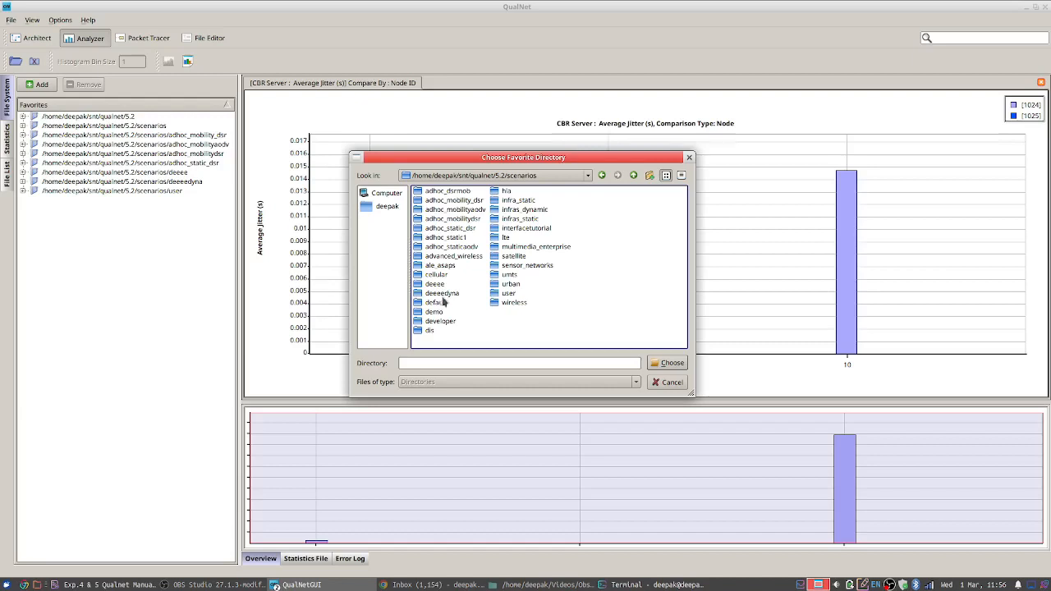
click(533, 220)
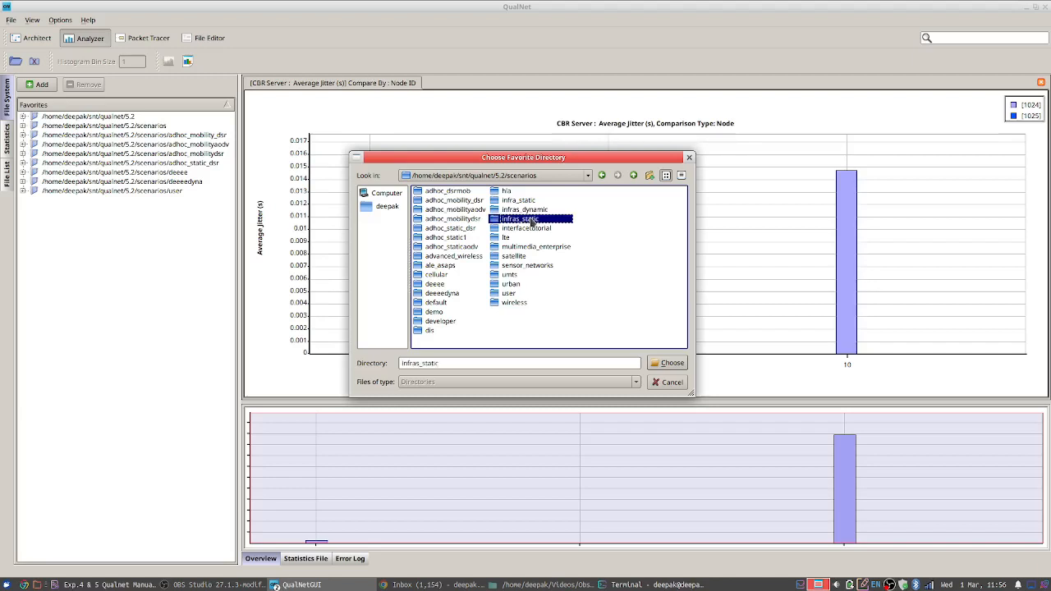
click(662, 367)
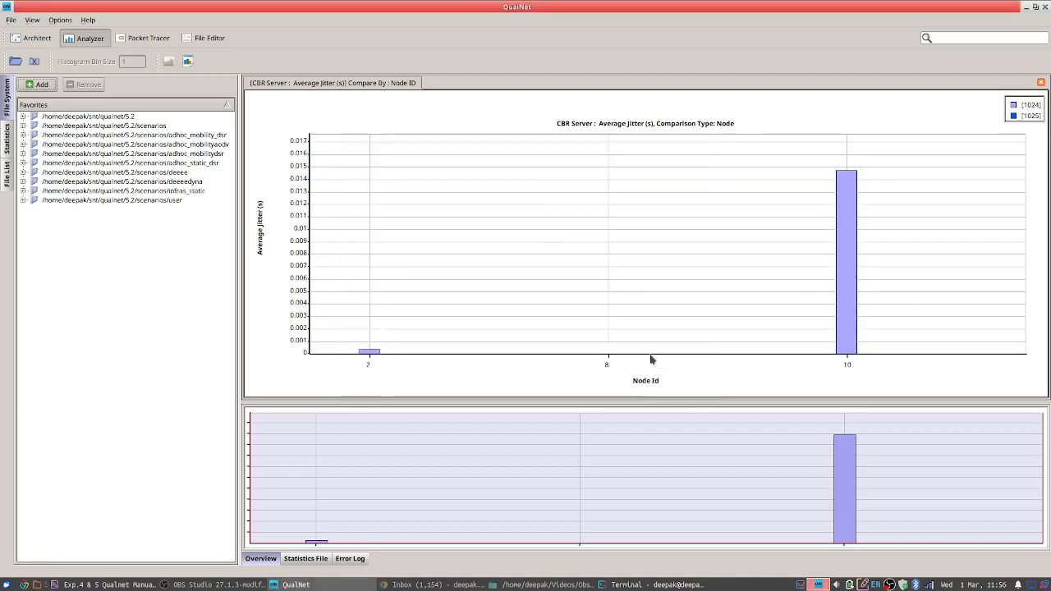
Add the infras_dynamic folder from scenarios to the favorite directories
click(40, 85)
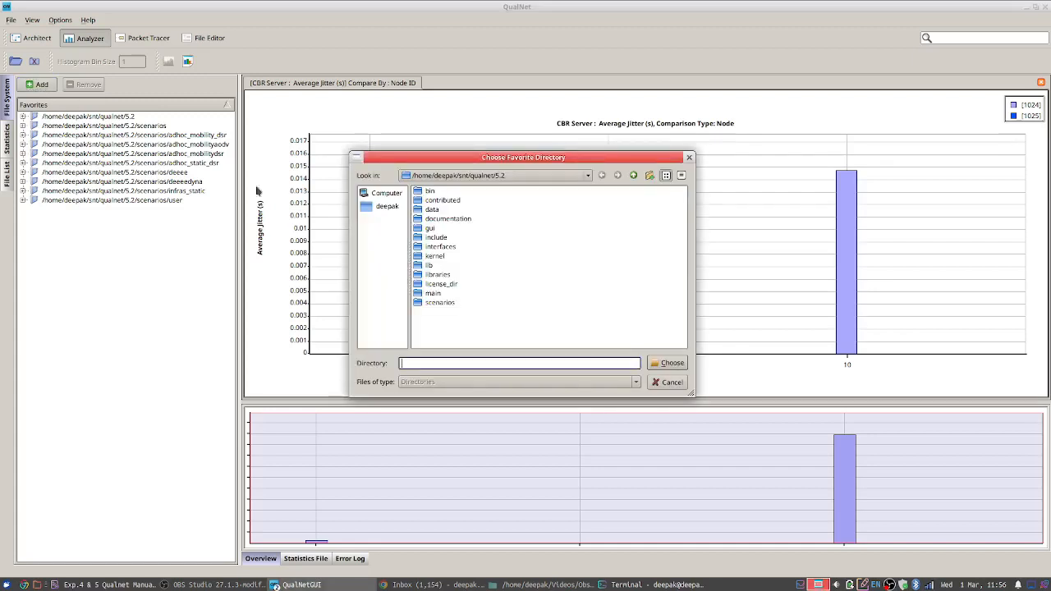
double_click(439, 303)
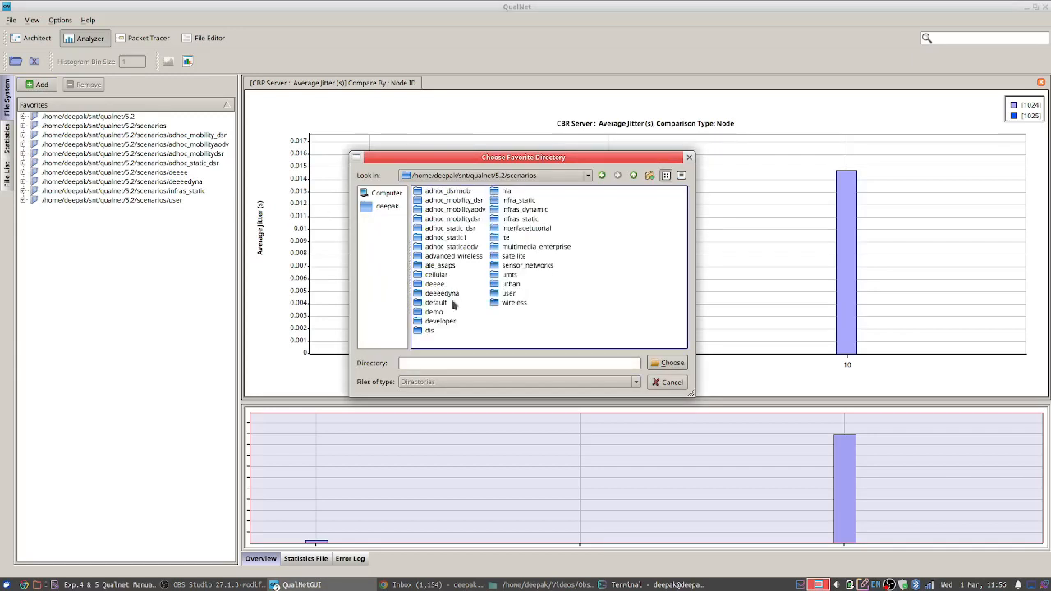
click(538, 210)
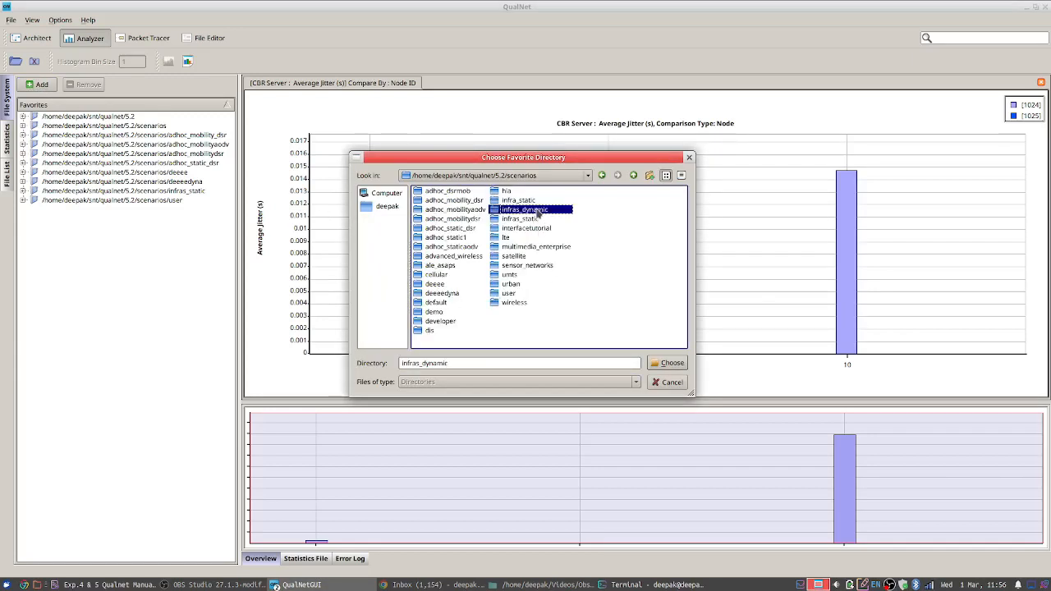
click(666, 365)
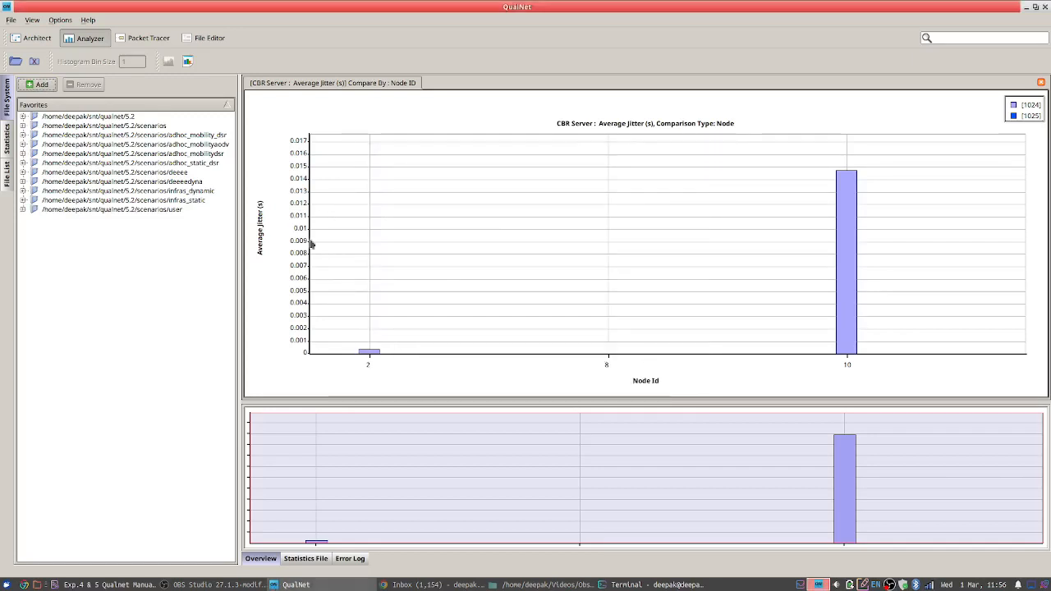
Analyze the infras_static file qualnet_Mar_01_23_11_50_30.stat together with the infras_dynamic file qualnet_Mar_01_23_11_55_17.stat
click(23, 200)
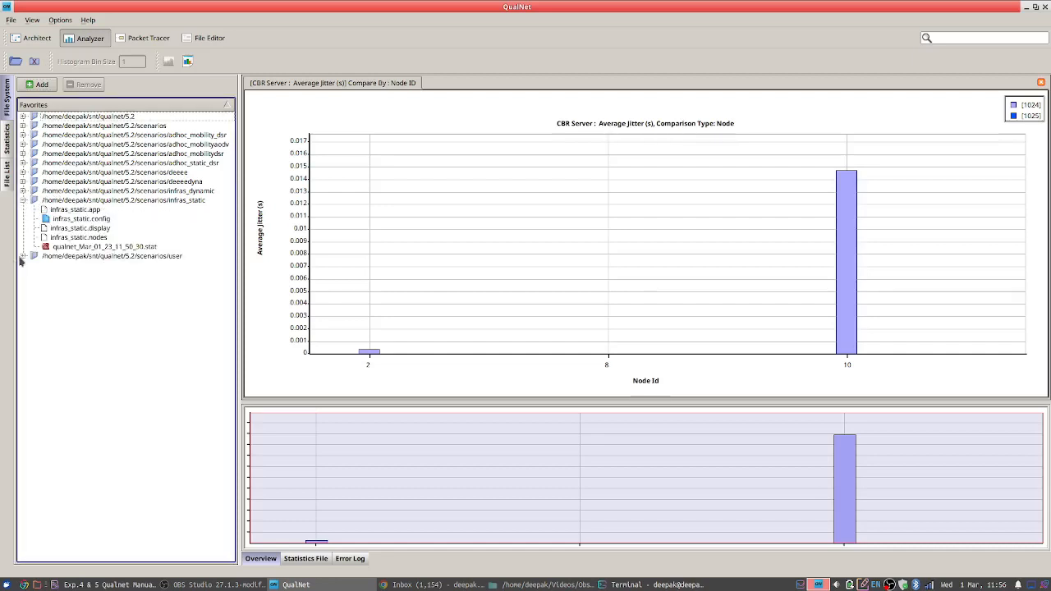
click(23, 256)
click(24, 256)
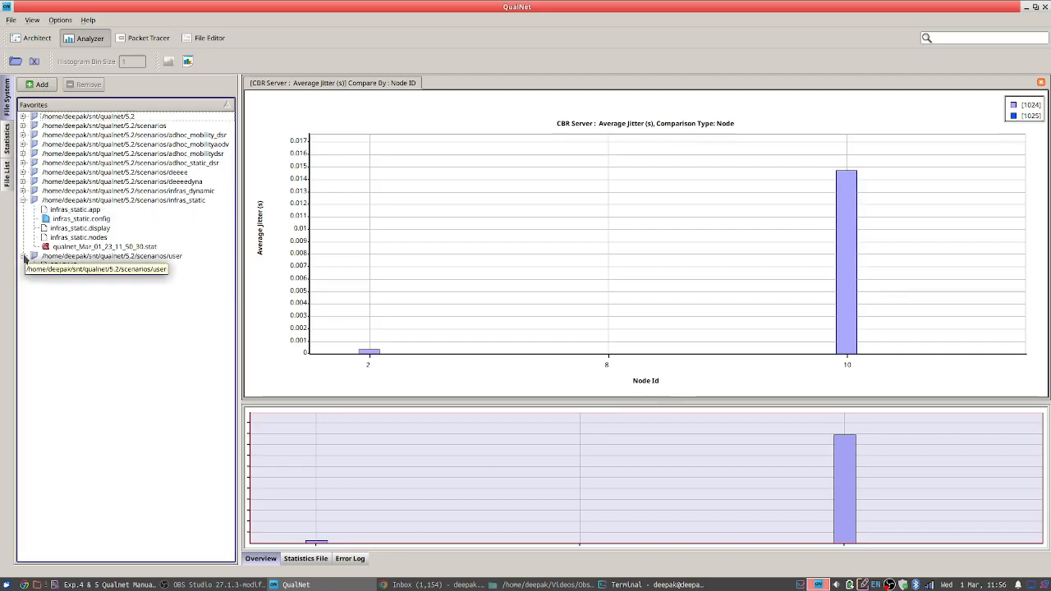
click(23, 191)
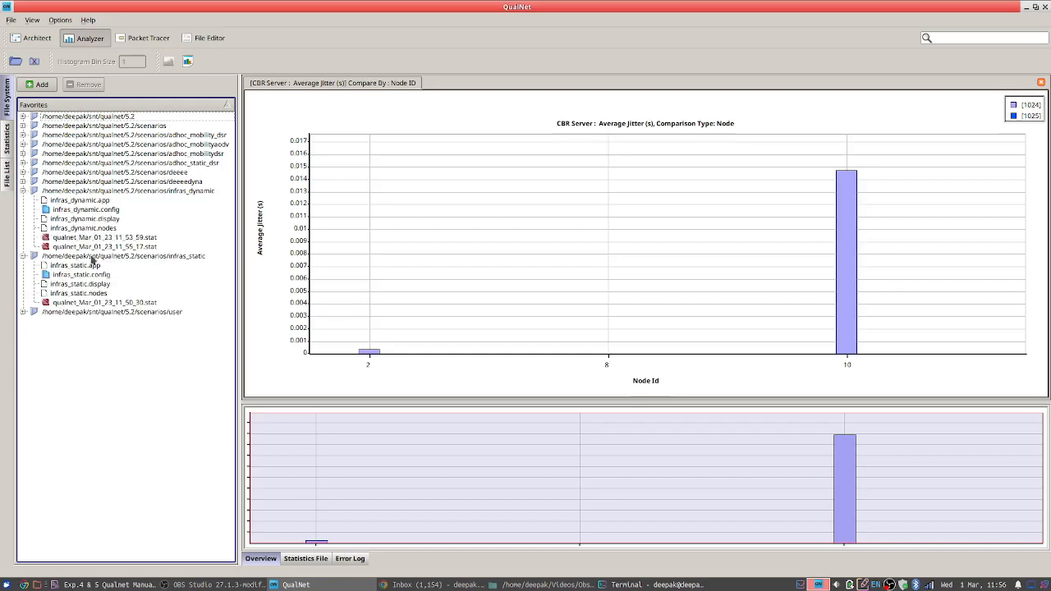
click(110, 303)
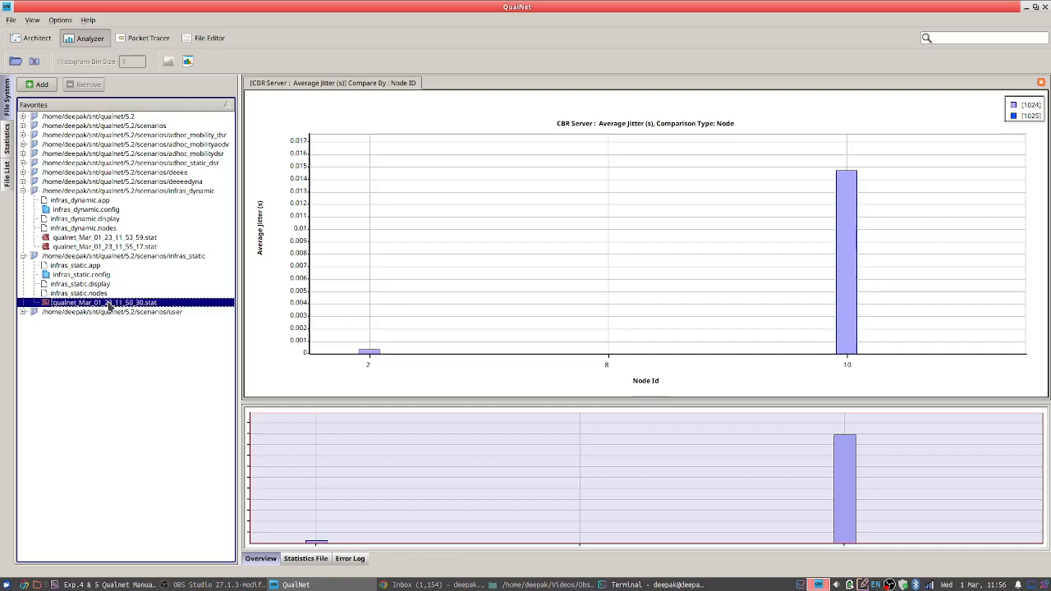
ctrl+click(130, 247)
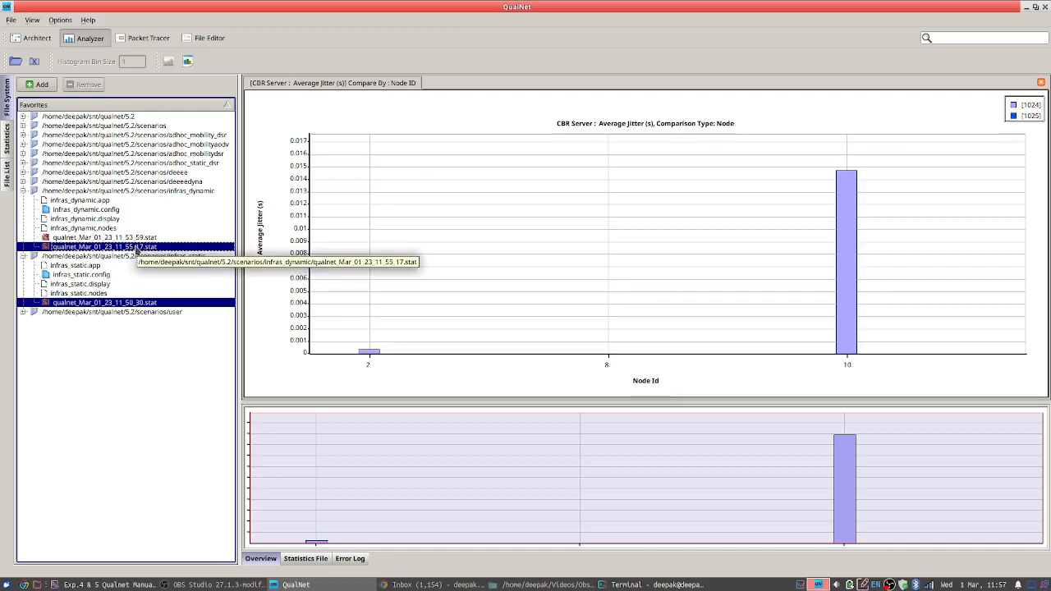
right_click(145, 248)
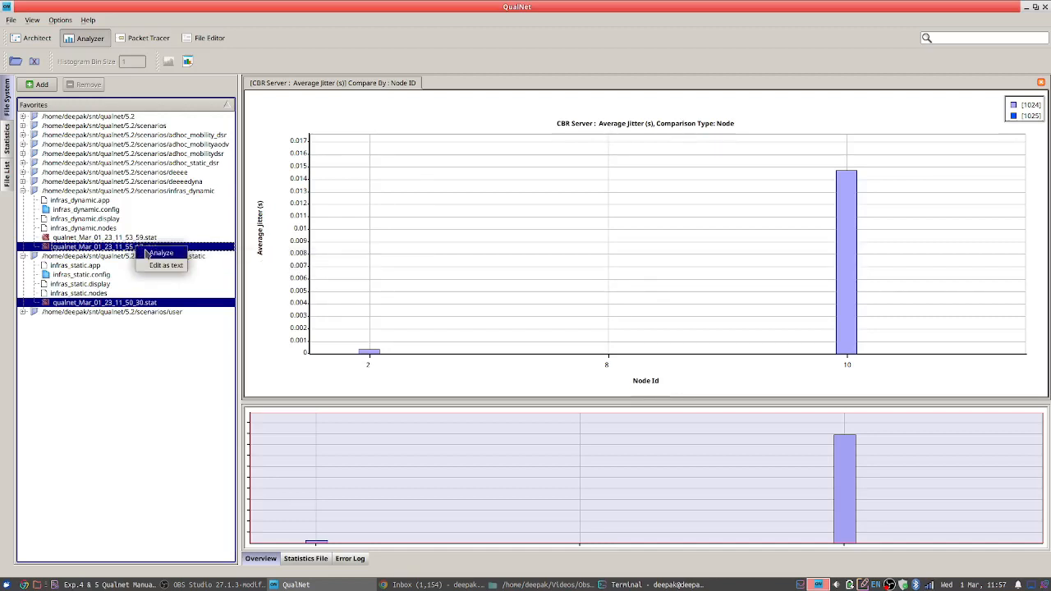
click(156, 253)
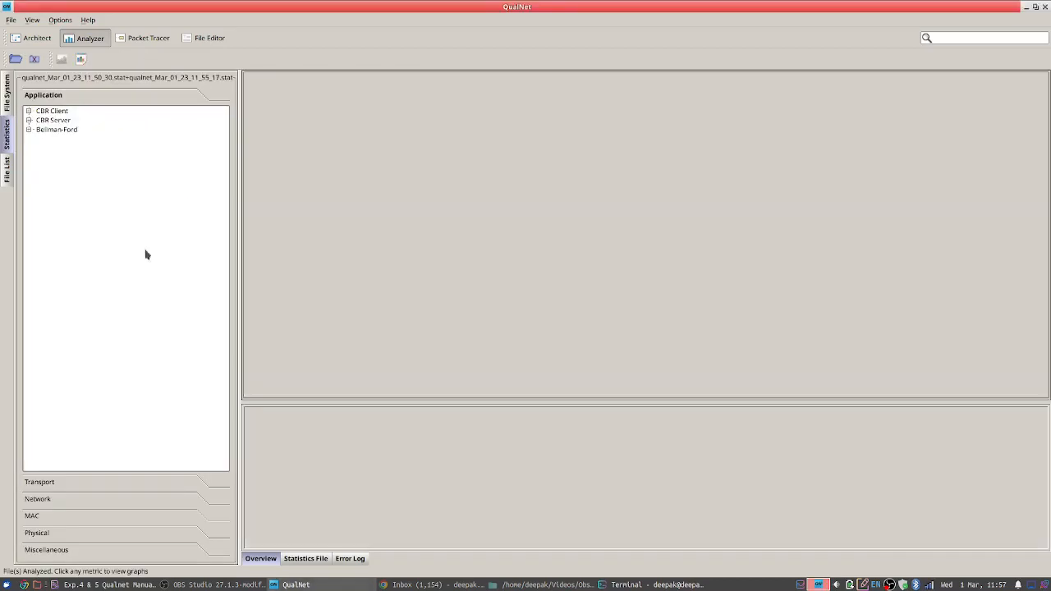
Compare CBR Server average end-to-end delay and 802.11DCF CTS and RTS packets sent across both experiments, and return to the infras_dynamic scenario view
click(29, 121)
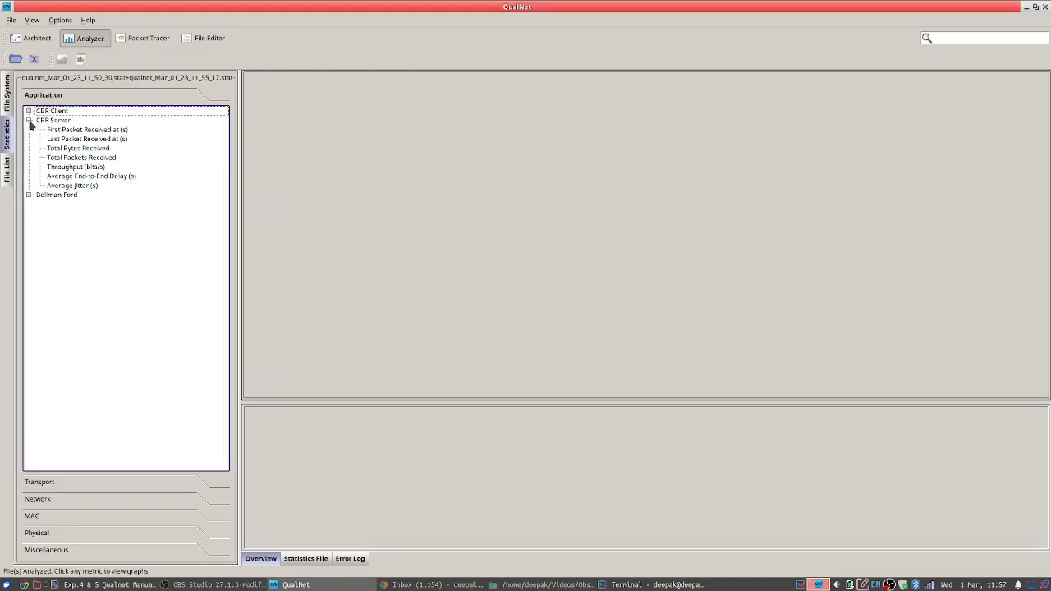
click(79, 177)
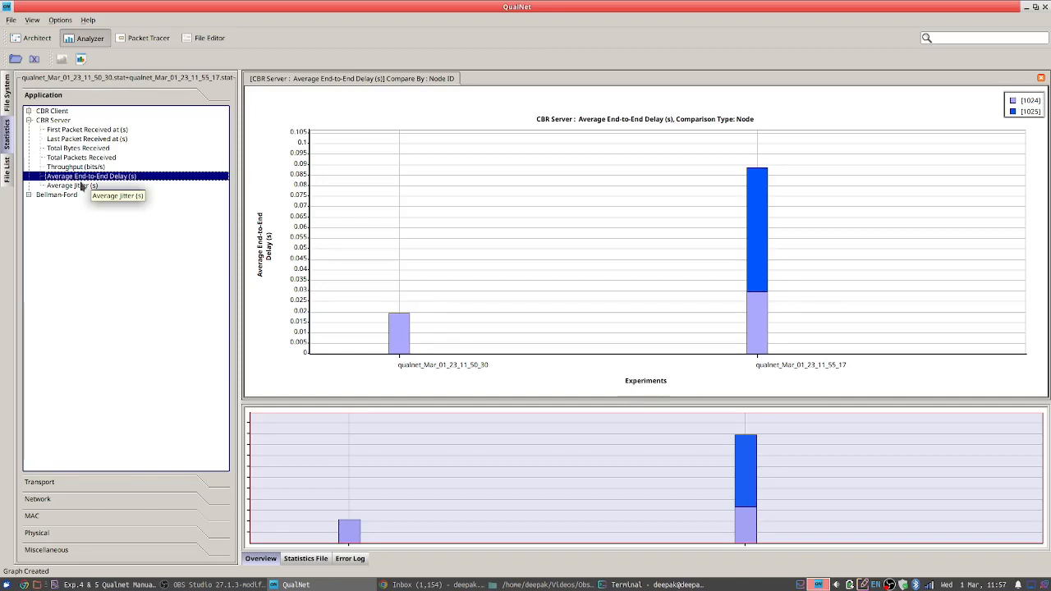
click(69, 499)
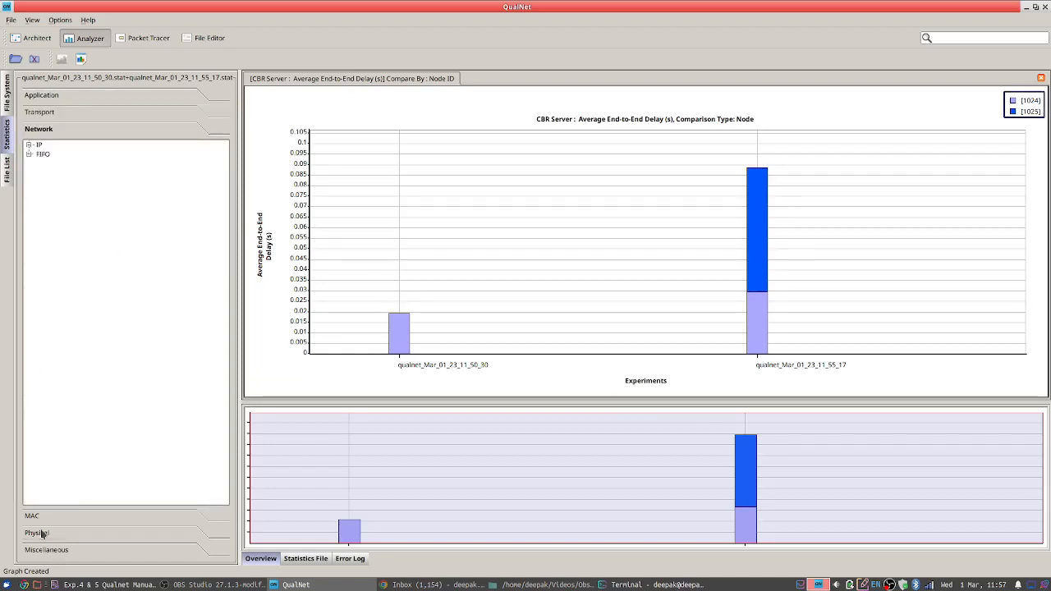
click(41, 535)
click(75, 147)
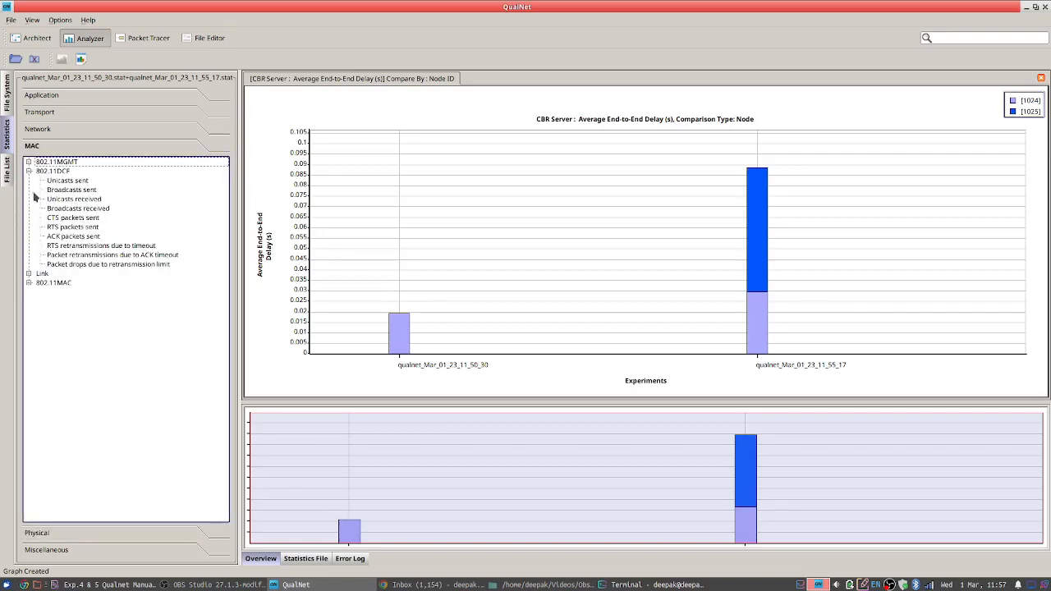
click(79, 218)
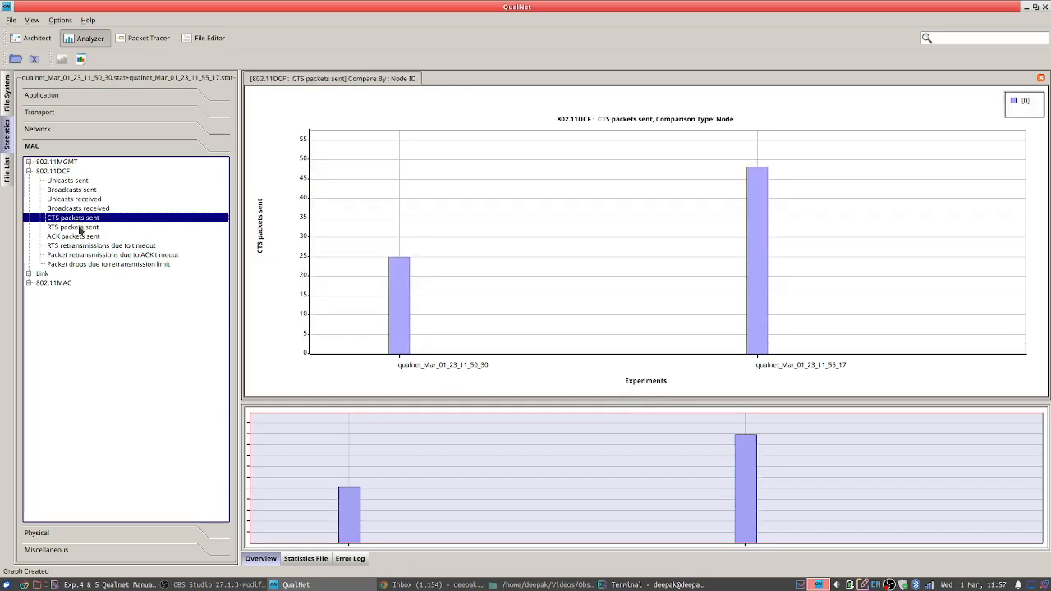
click(79, 227)
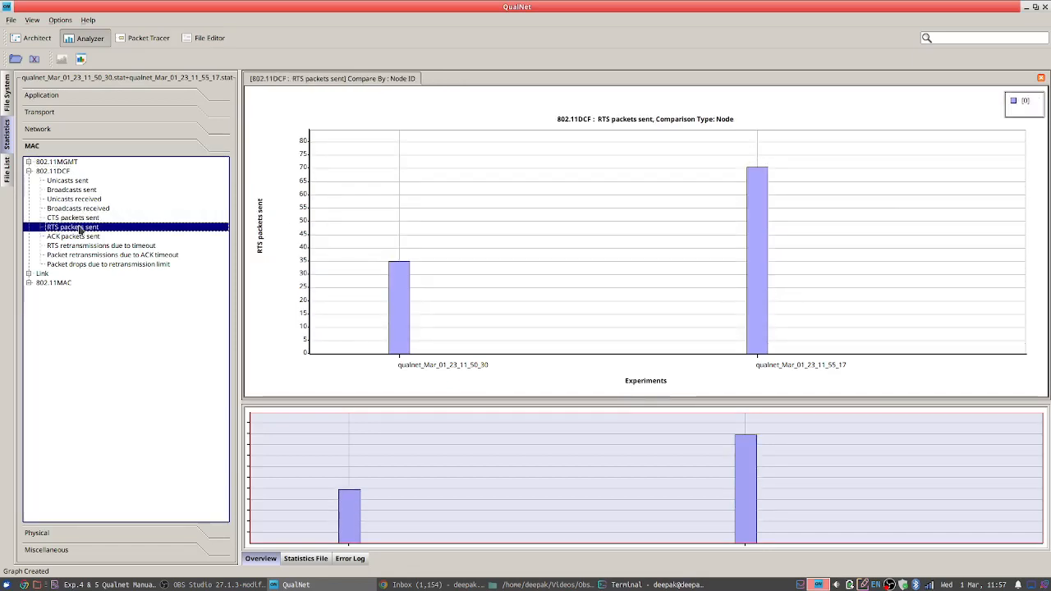
click(66, 97)
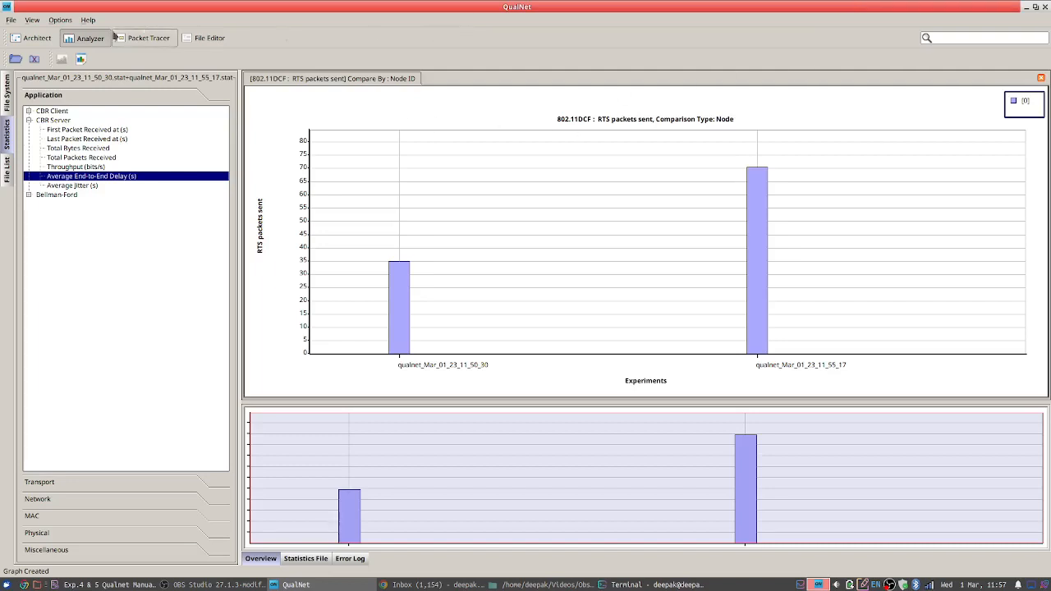
click(37, 38)
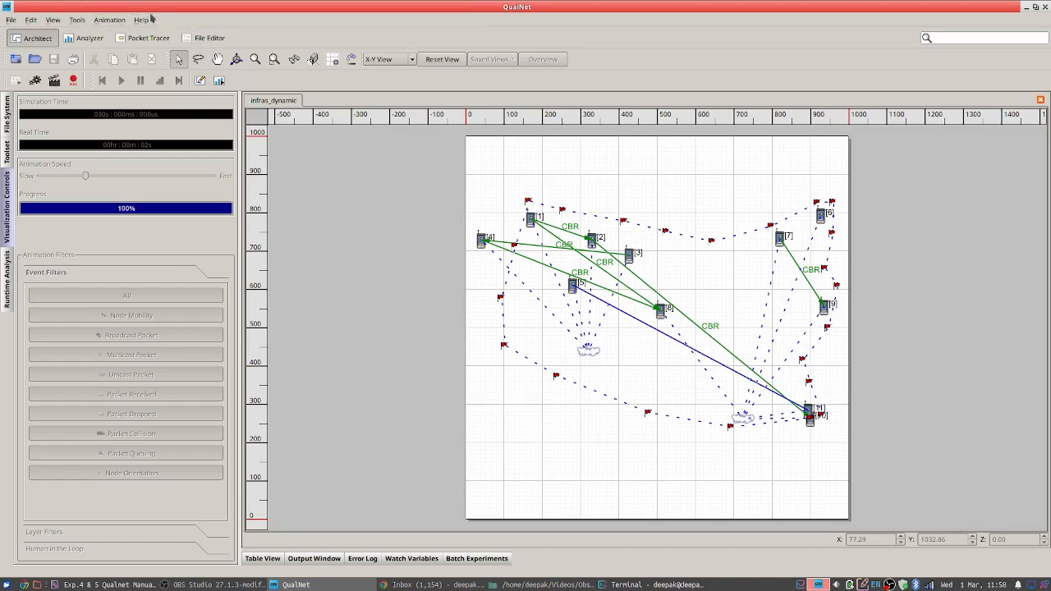
Graph the CBR Server average end-to-end delay from the infras_dynamic run's statistics and export the graph as a PNG image named adad
click(220, 81)
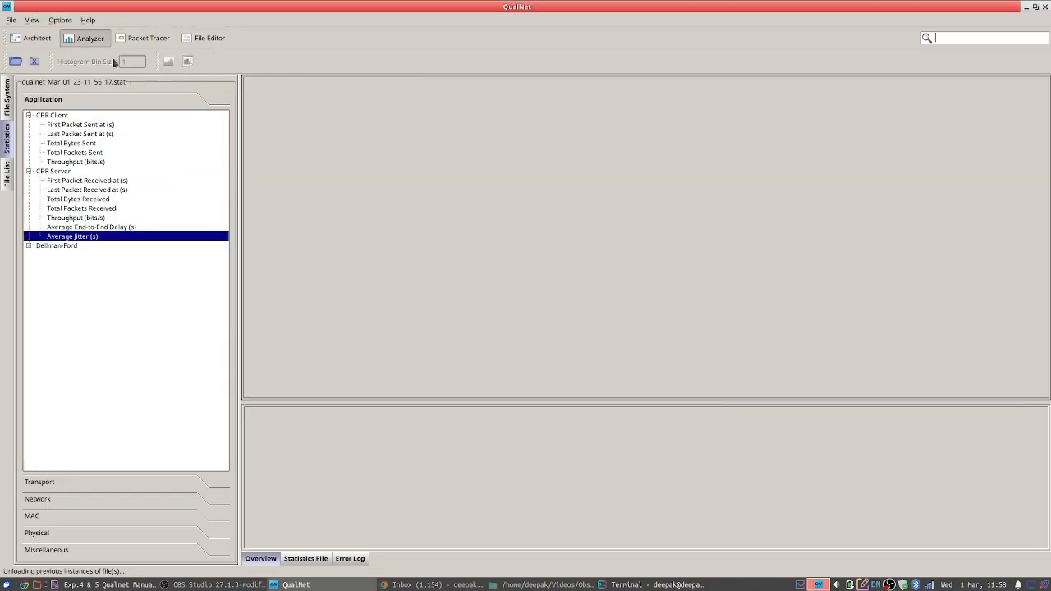
click(92, 228)
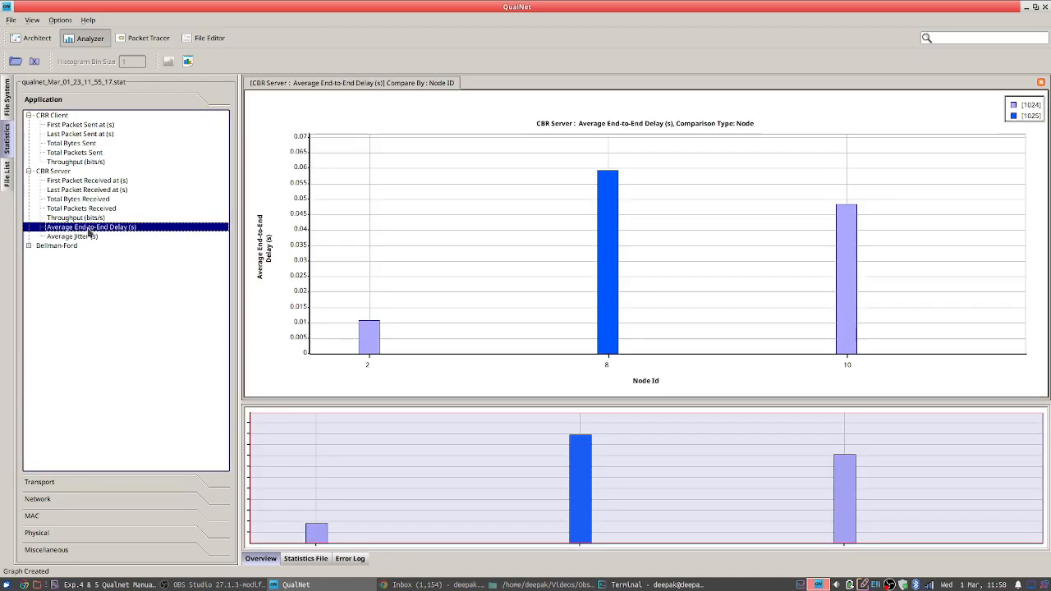
click(11, 20)
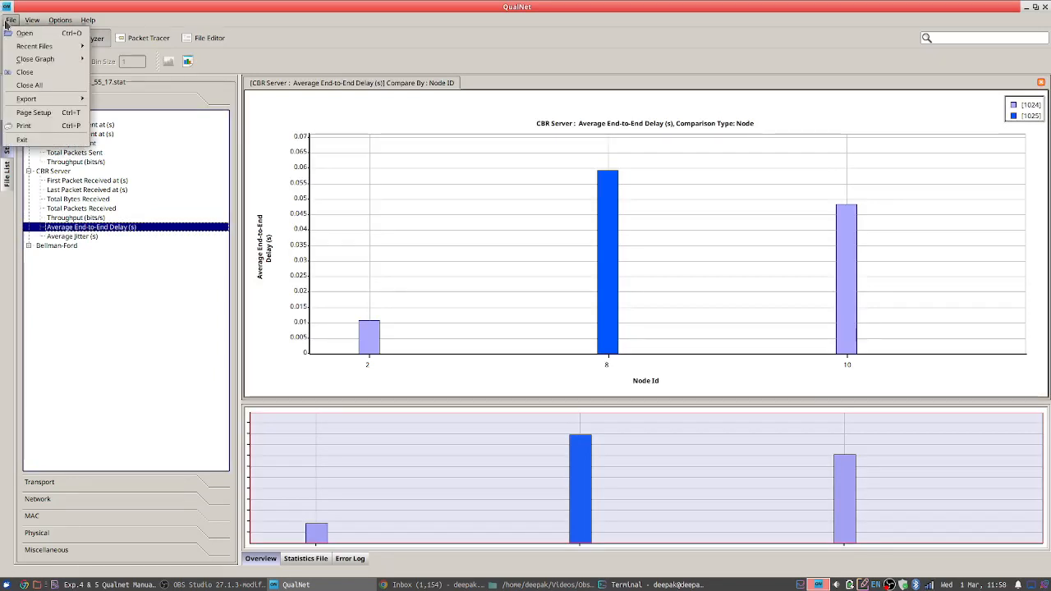
mouse_move(33, 99)
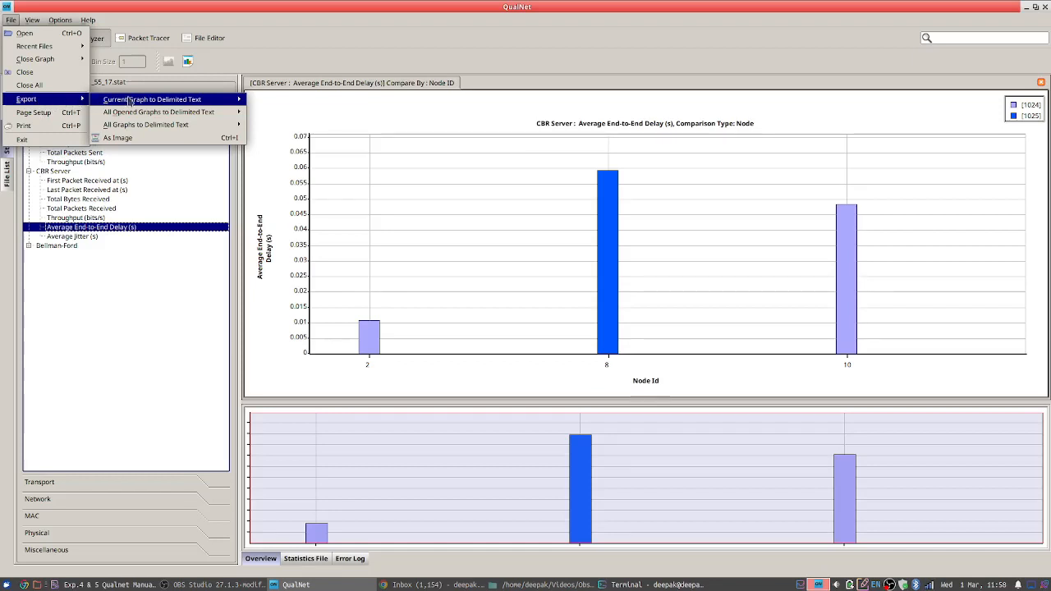
click(204, 139)
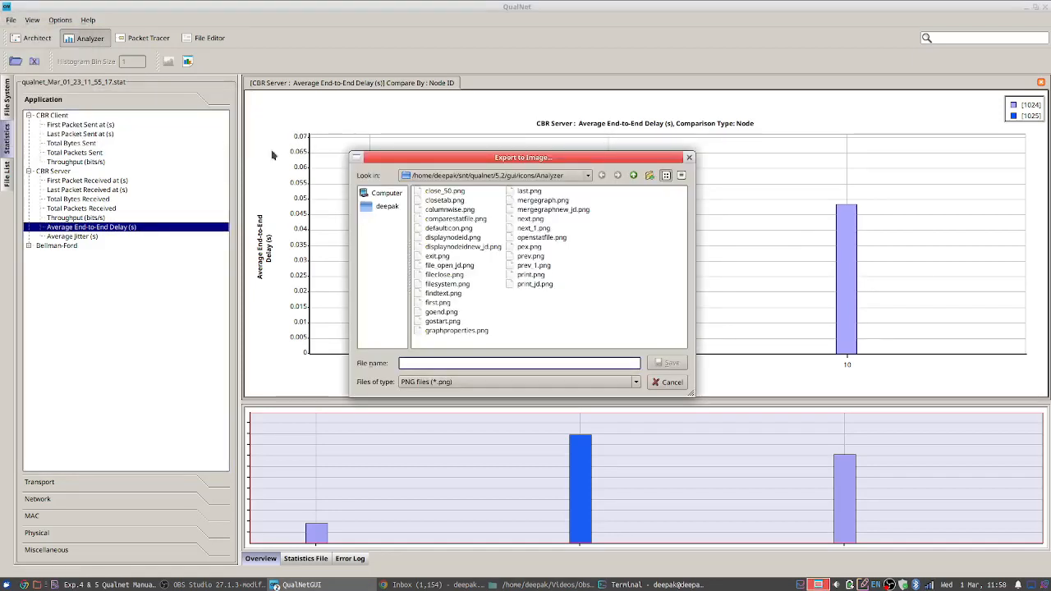
text(a)
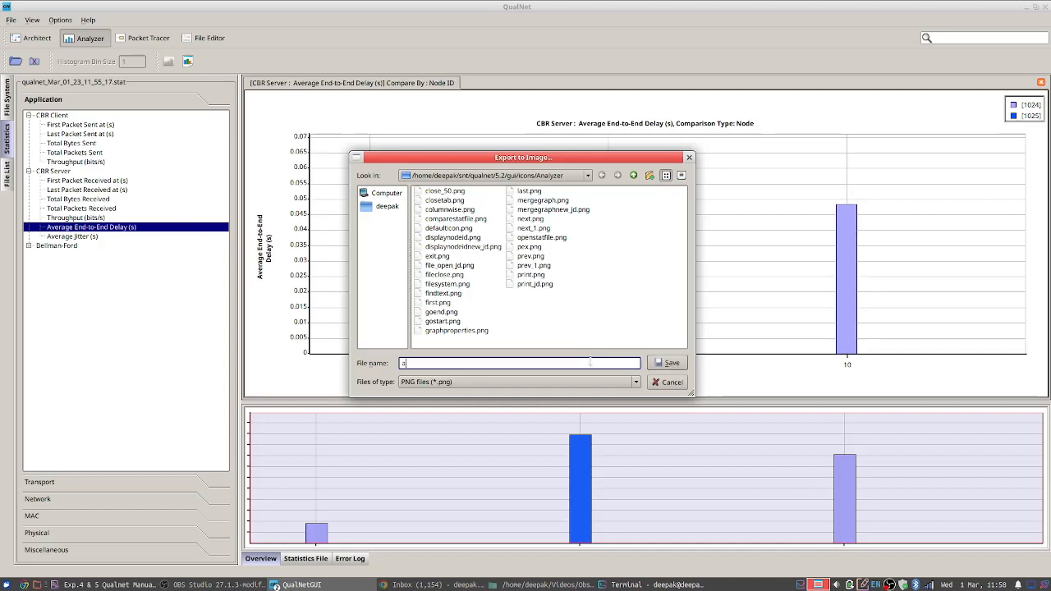
text(dad)
click(670, 364)
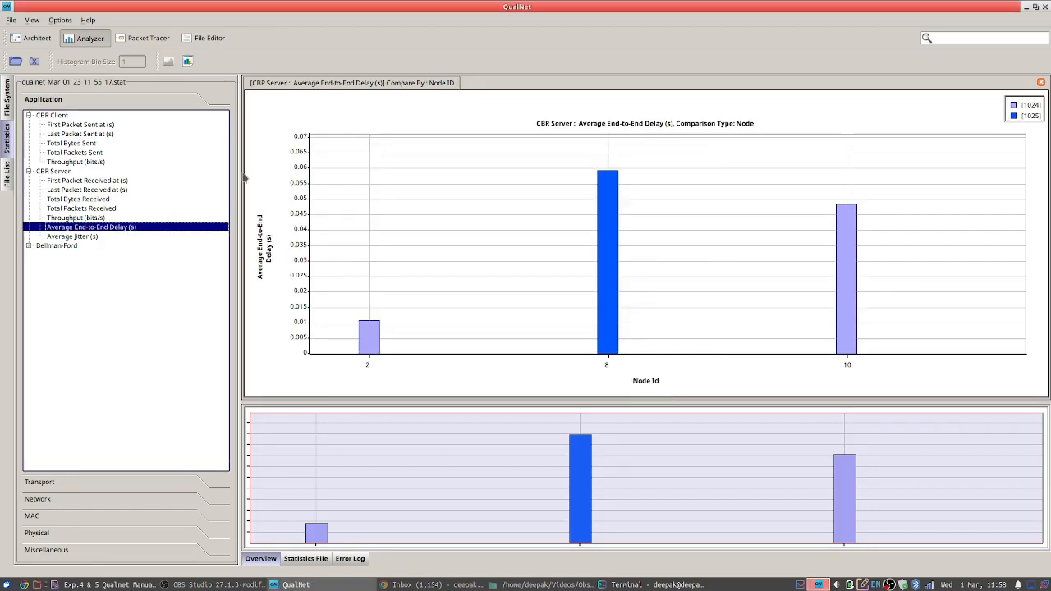
Graph the CBR Server throughput in bits/s per node for the infras_dynamic run
click(91, 218)
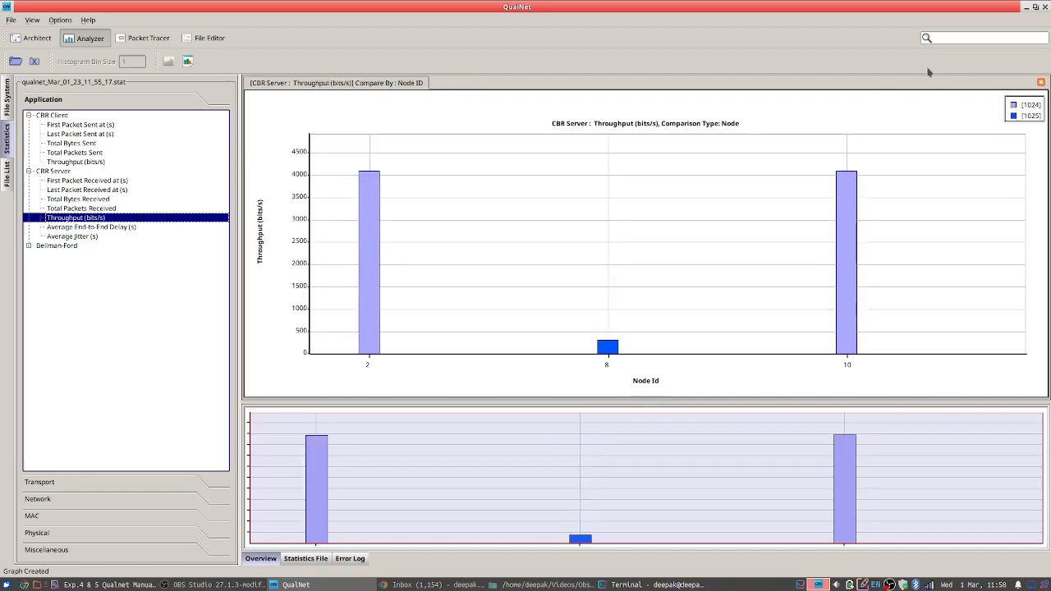